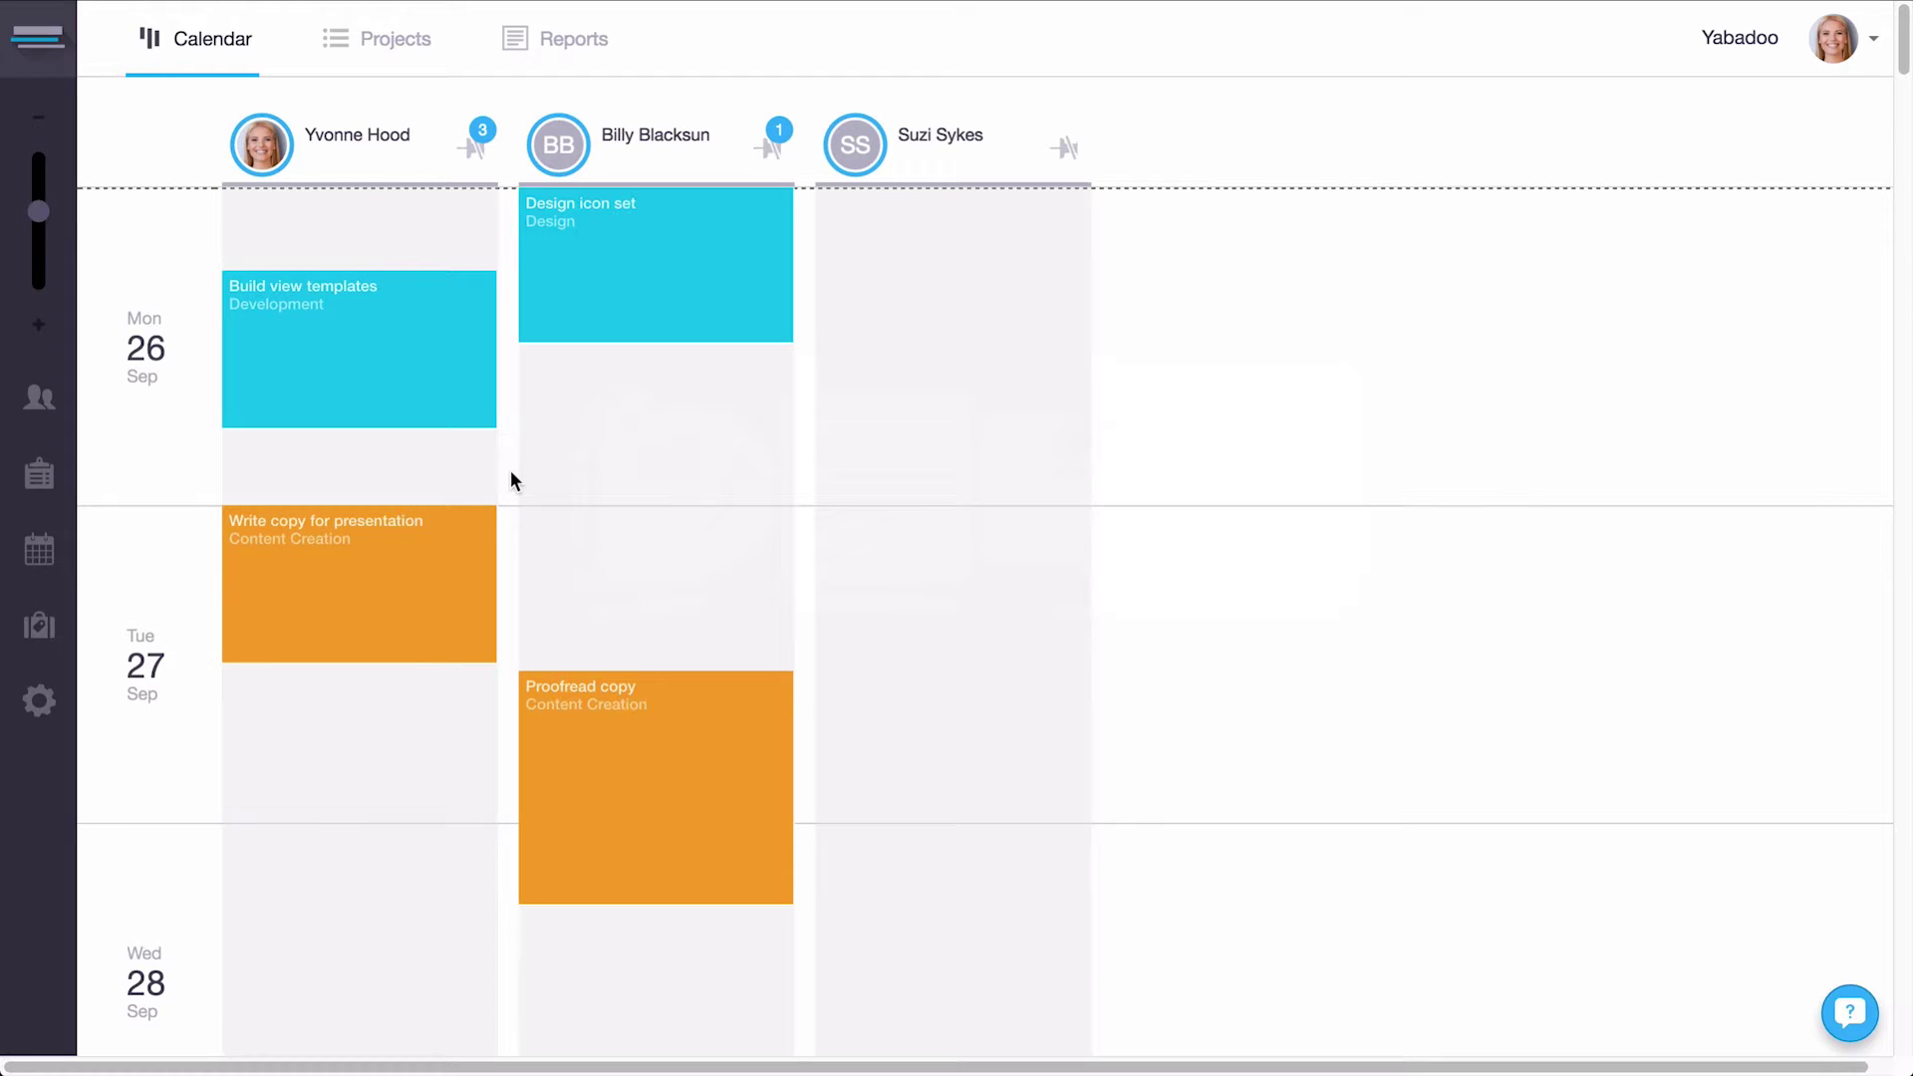
# Start a todo named "Design web pages" on Thursday 29 September in the first team member's calendar column.
pyautogui.scroll(-5, 512, 478)
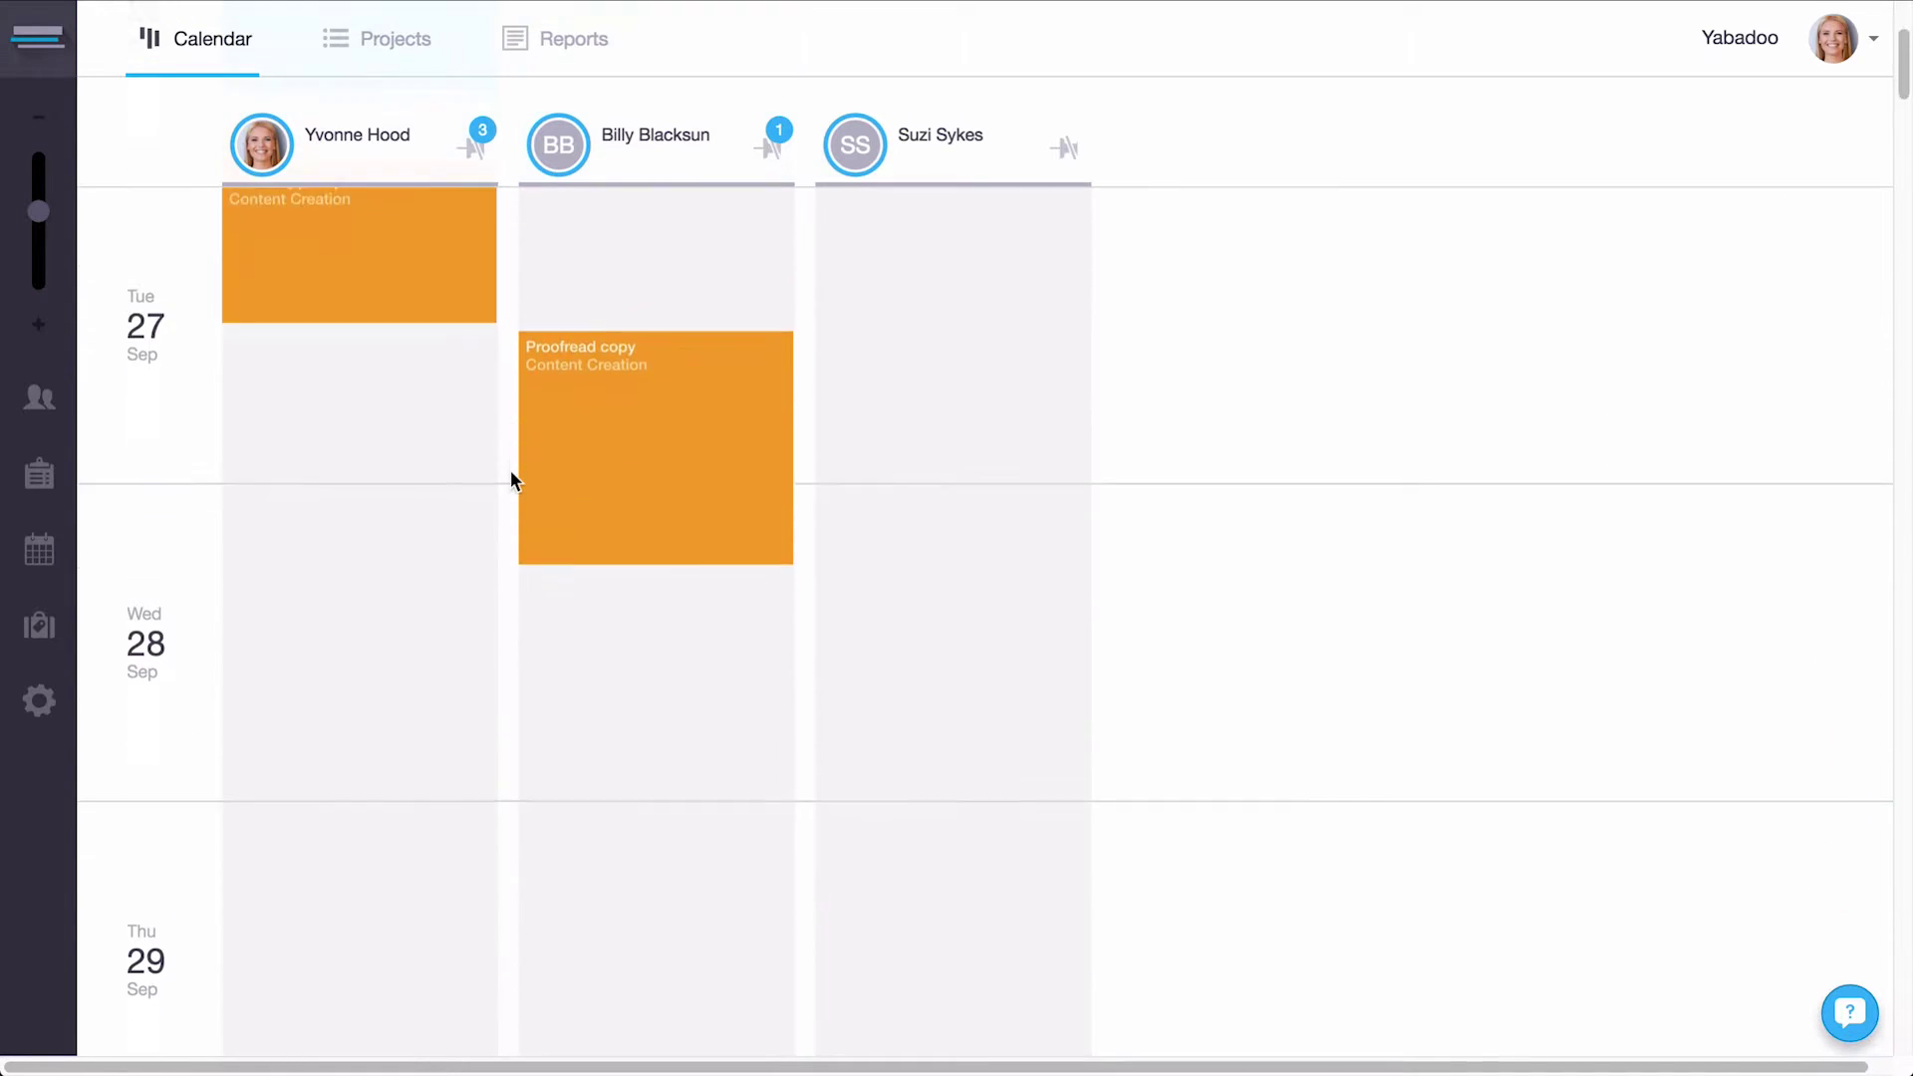
pyautogui.scroll(-5, 511, 472)
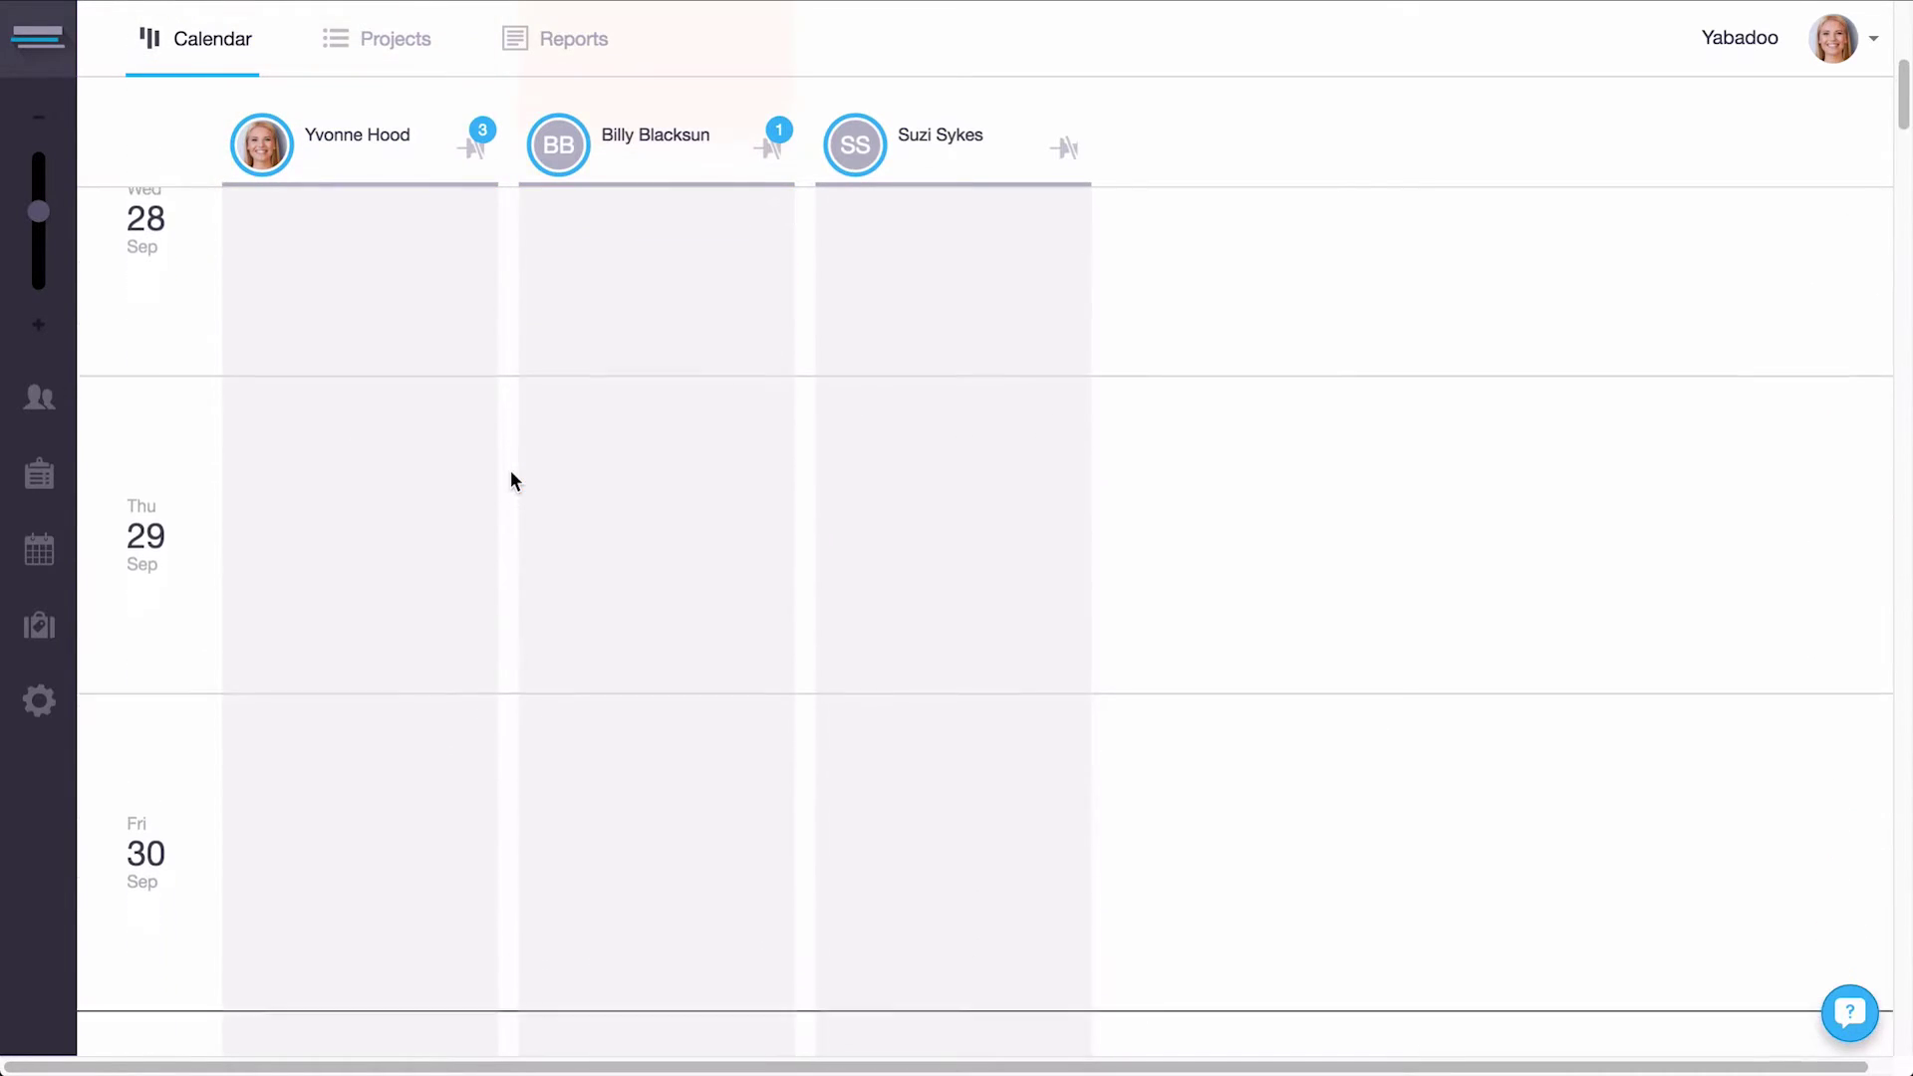
pyautogui.scroll(-8, 511, 480)
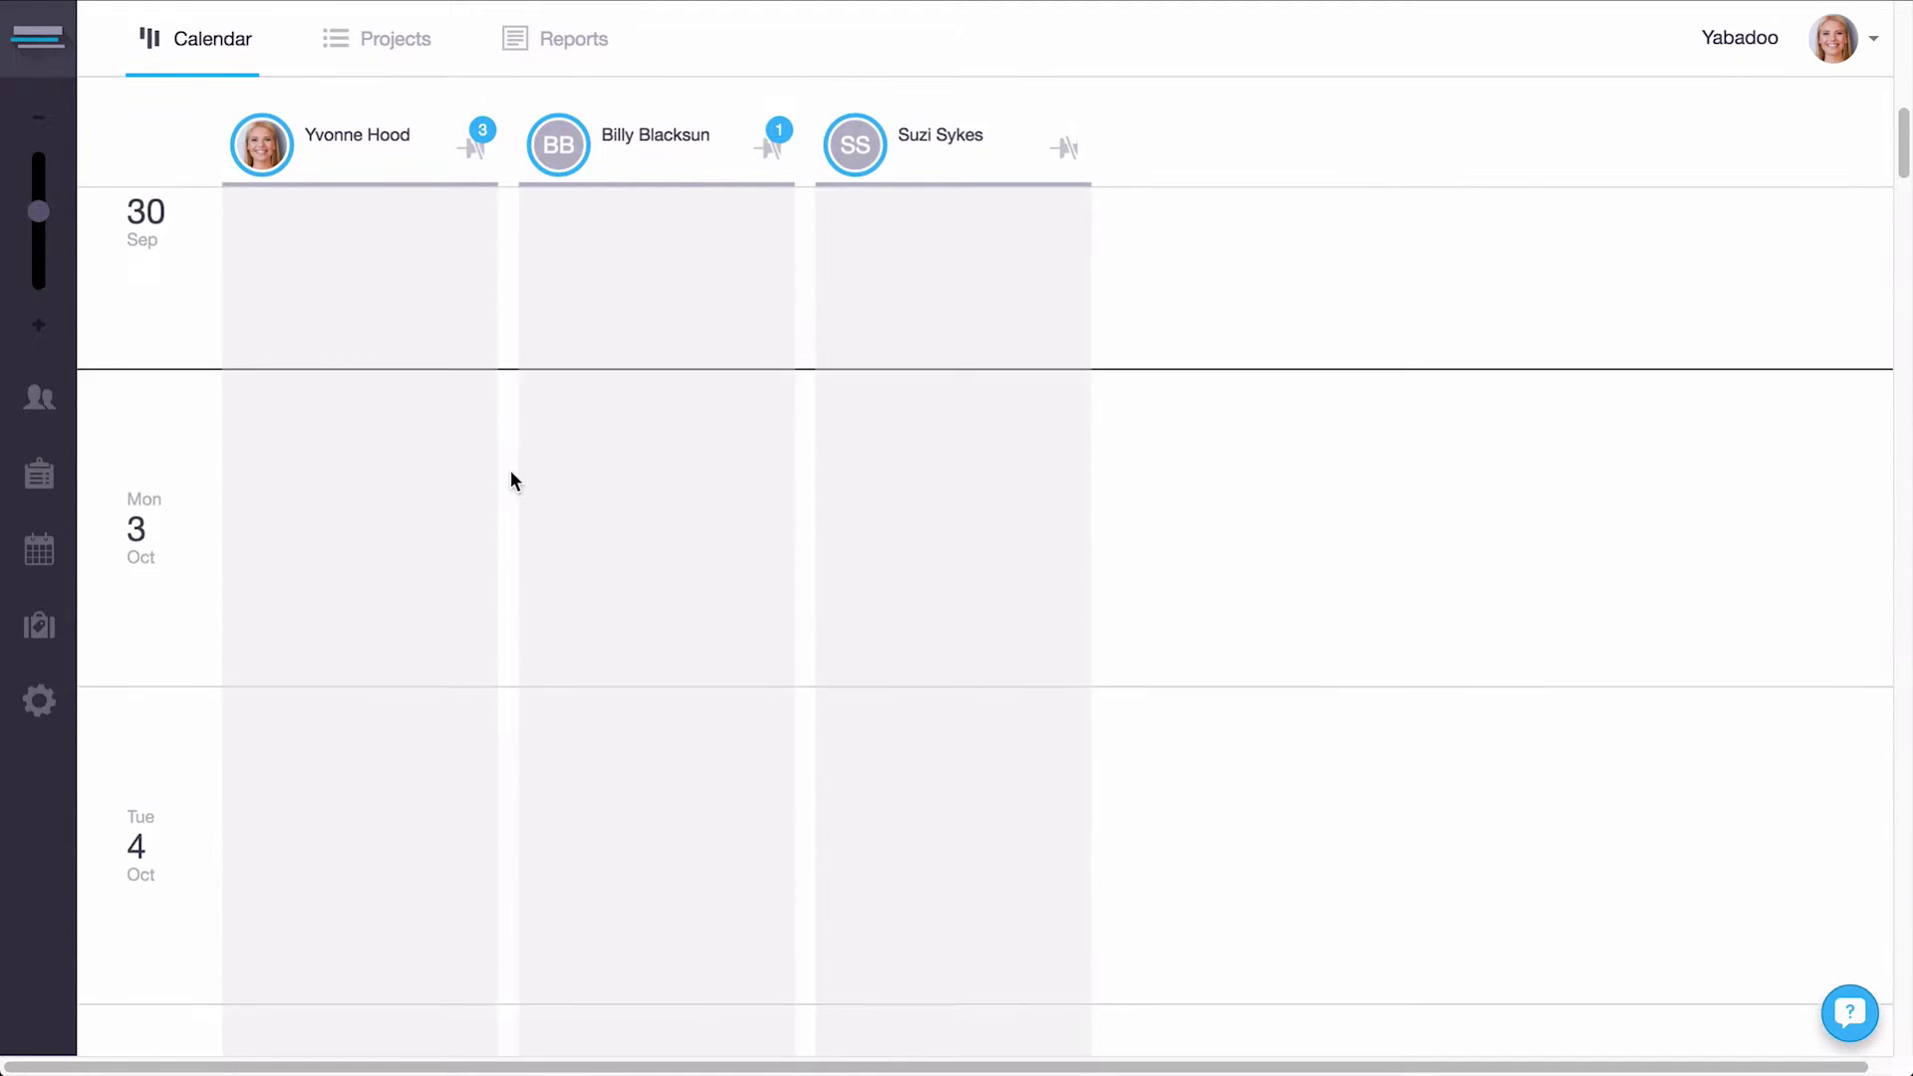
pyautogui.scroll(9, 510, 480)
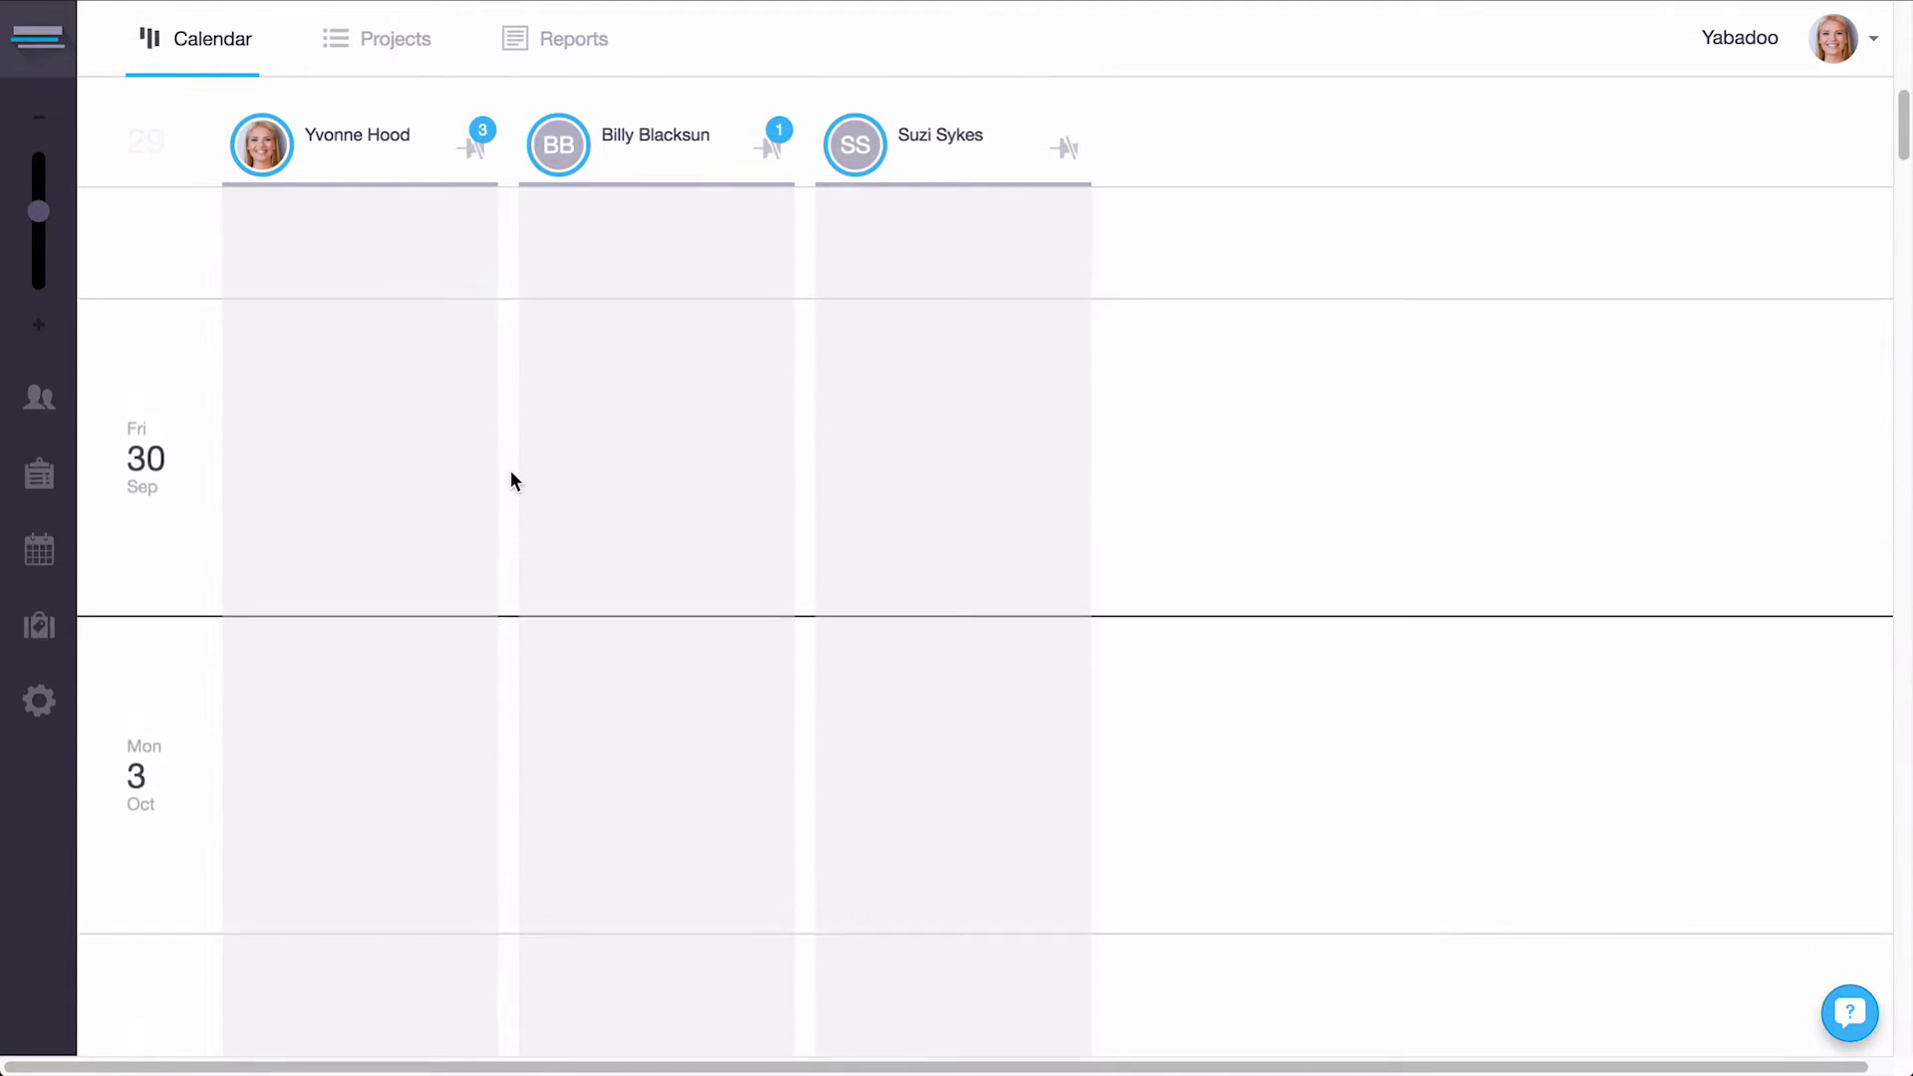
pyautogui.scroll(5, 510, 480)
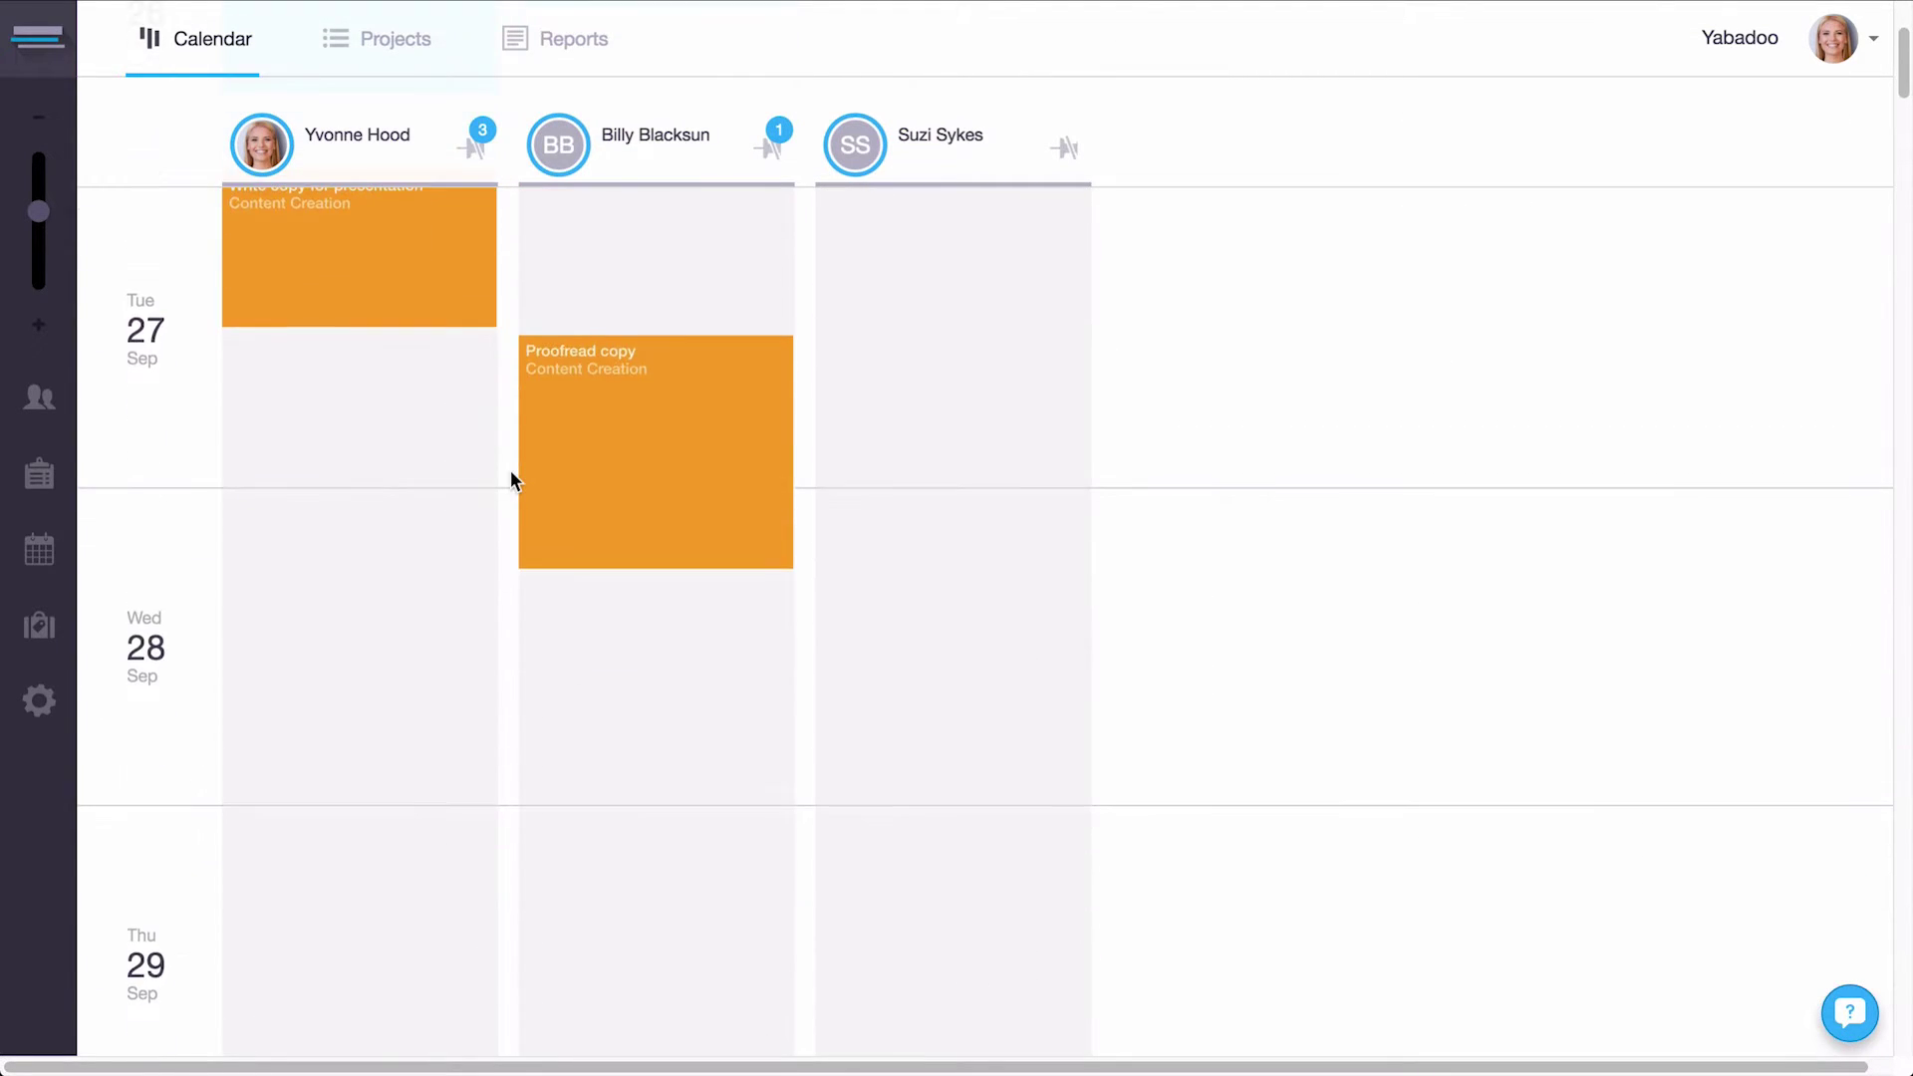
pyautogui.click(327, 839)
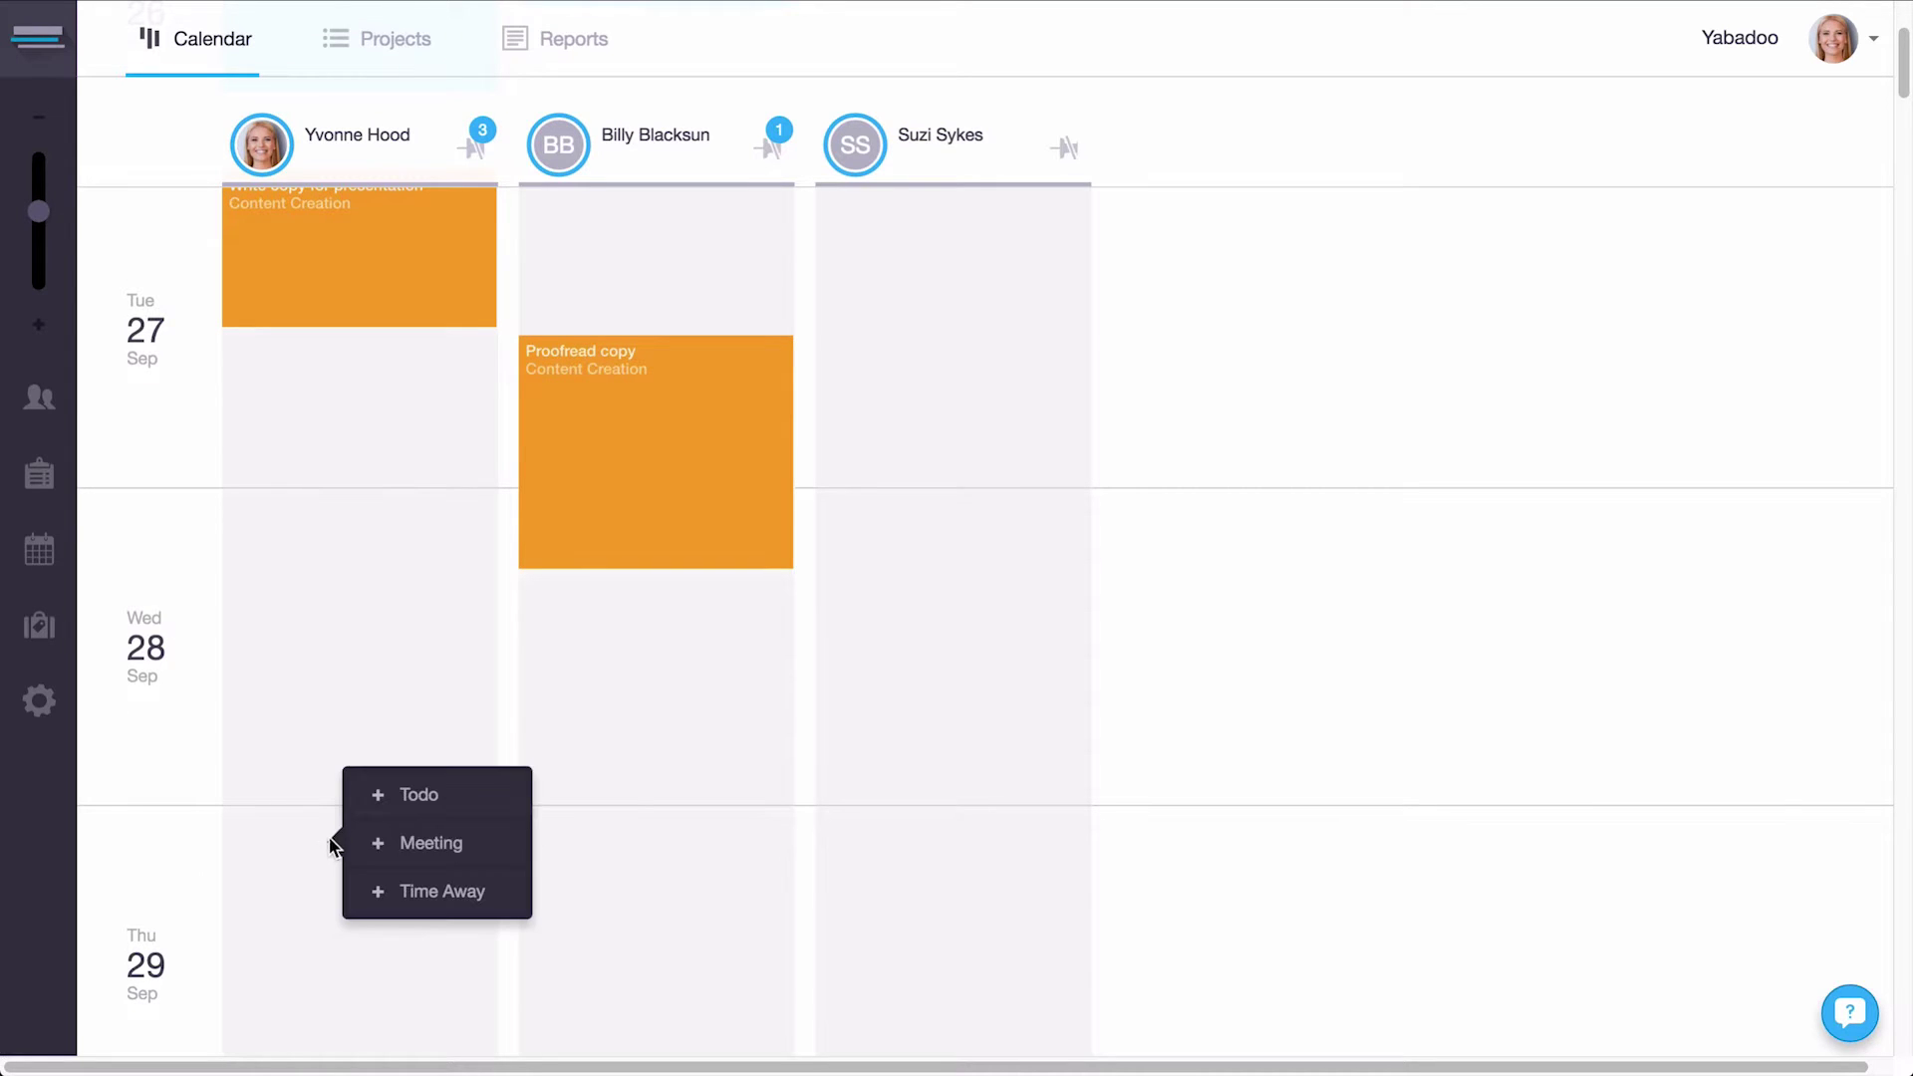
pyautogui.click(454, 794)
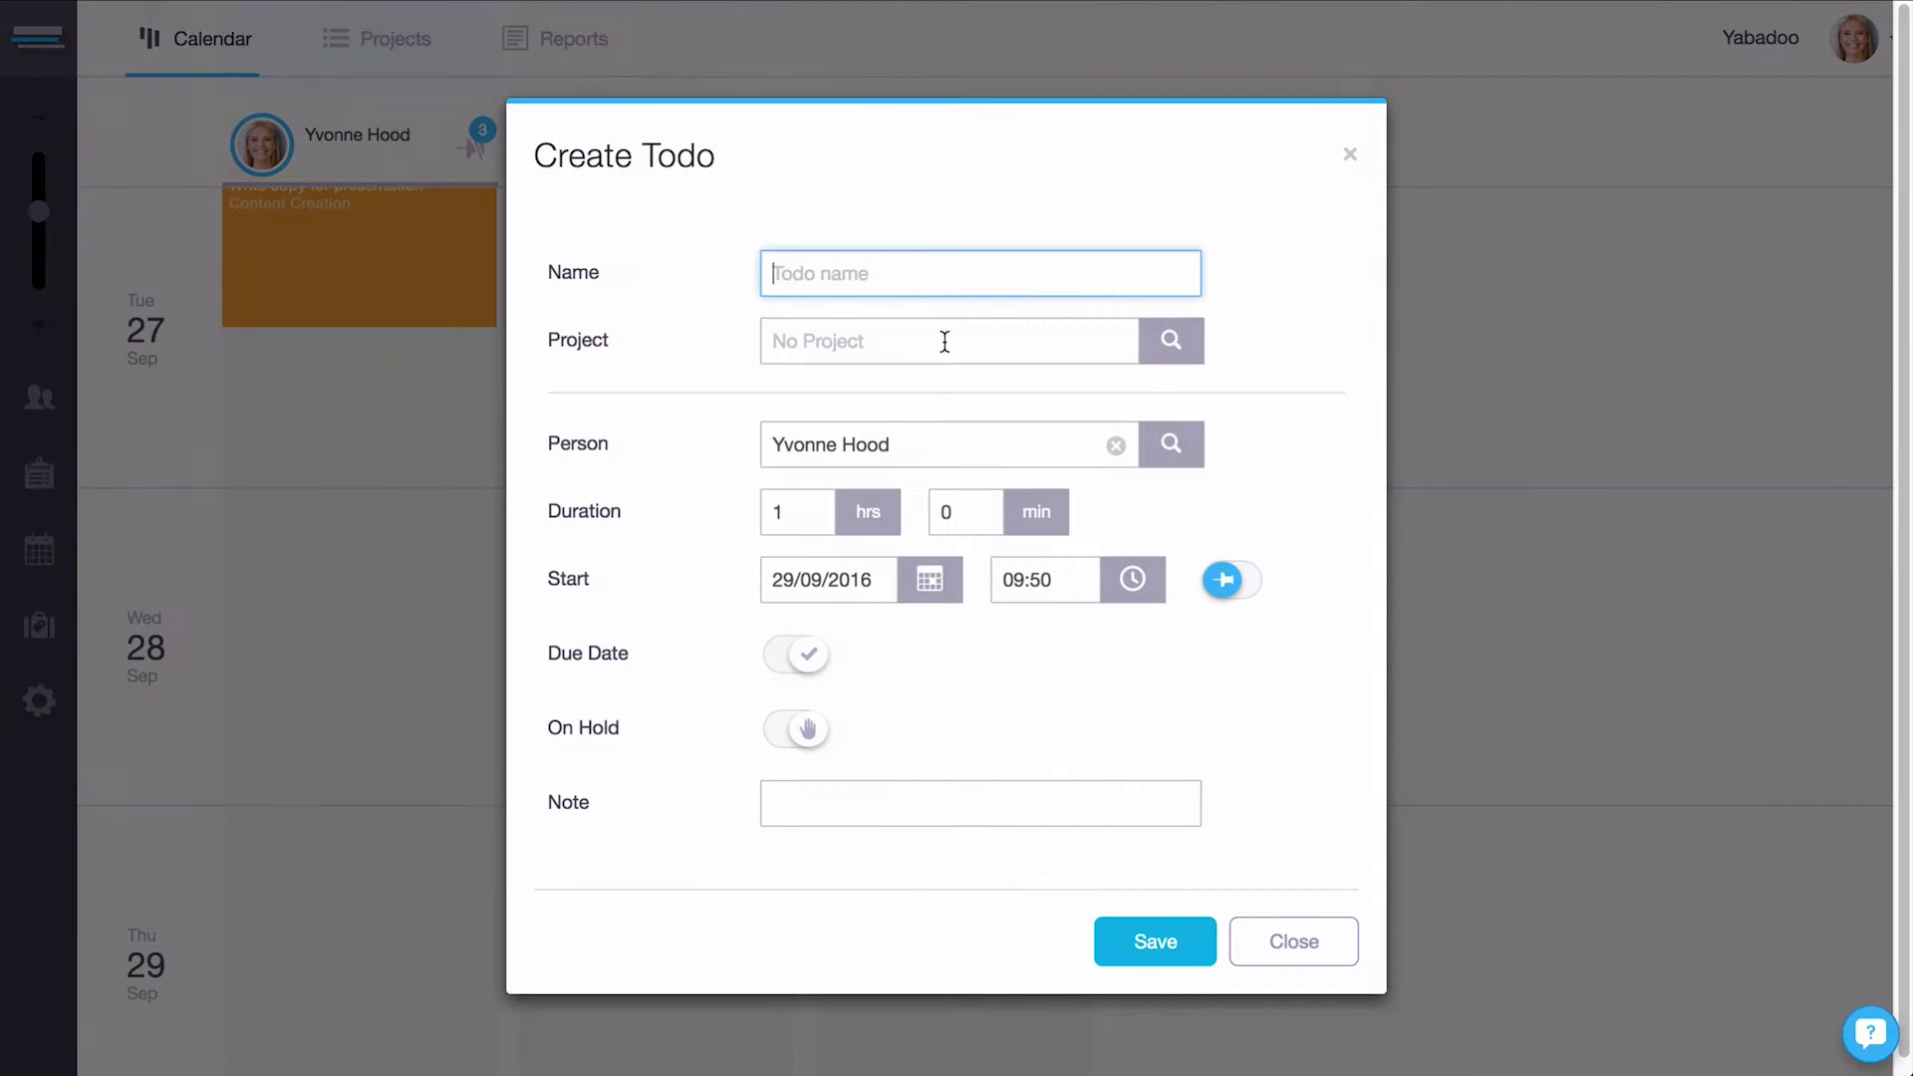
pyautogui.write('Design web pages')
# Assign the todo to a new project "Atwood Website" and a new todo list "Design".
pyautogui.click(933, 341)
pyautogui.write('A')
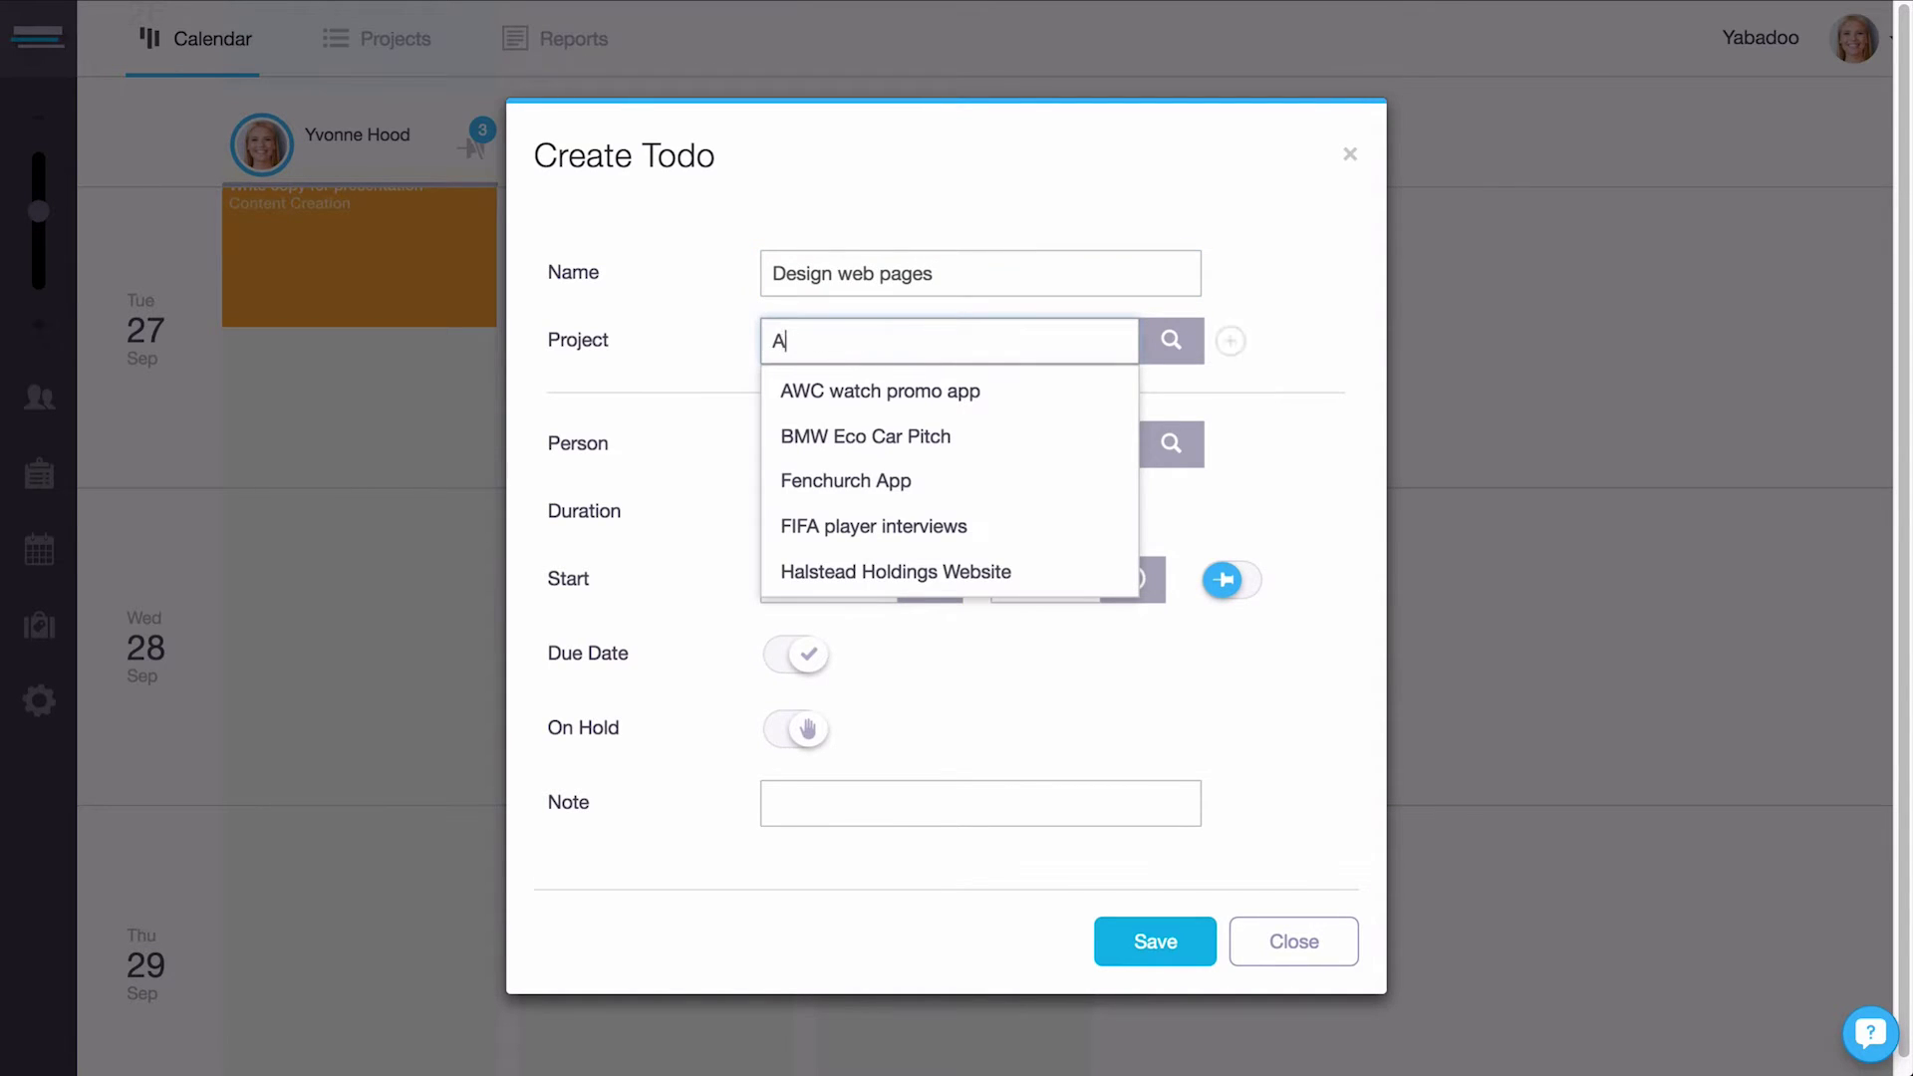
pyautogui.write('twood Website')
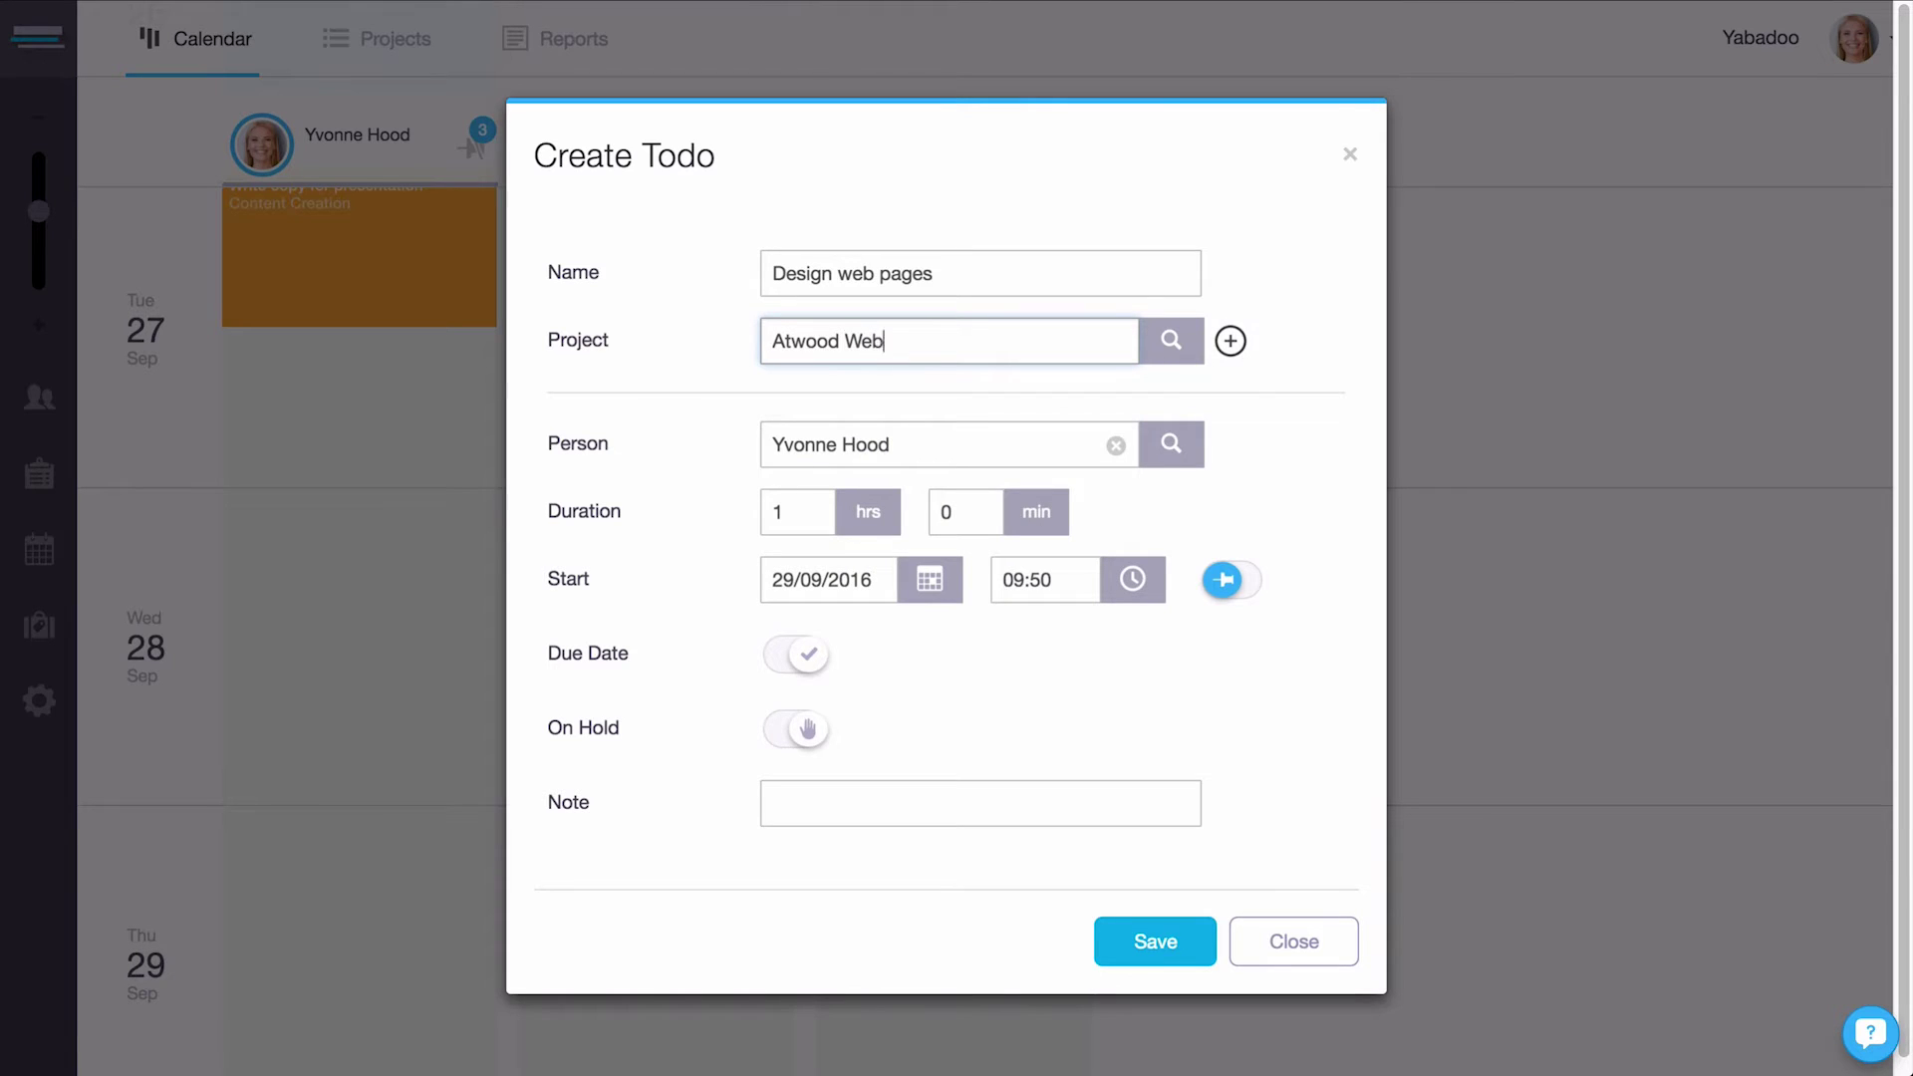
pyautogui.click(1232, 342)
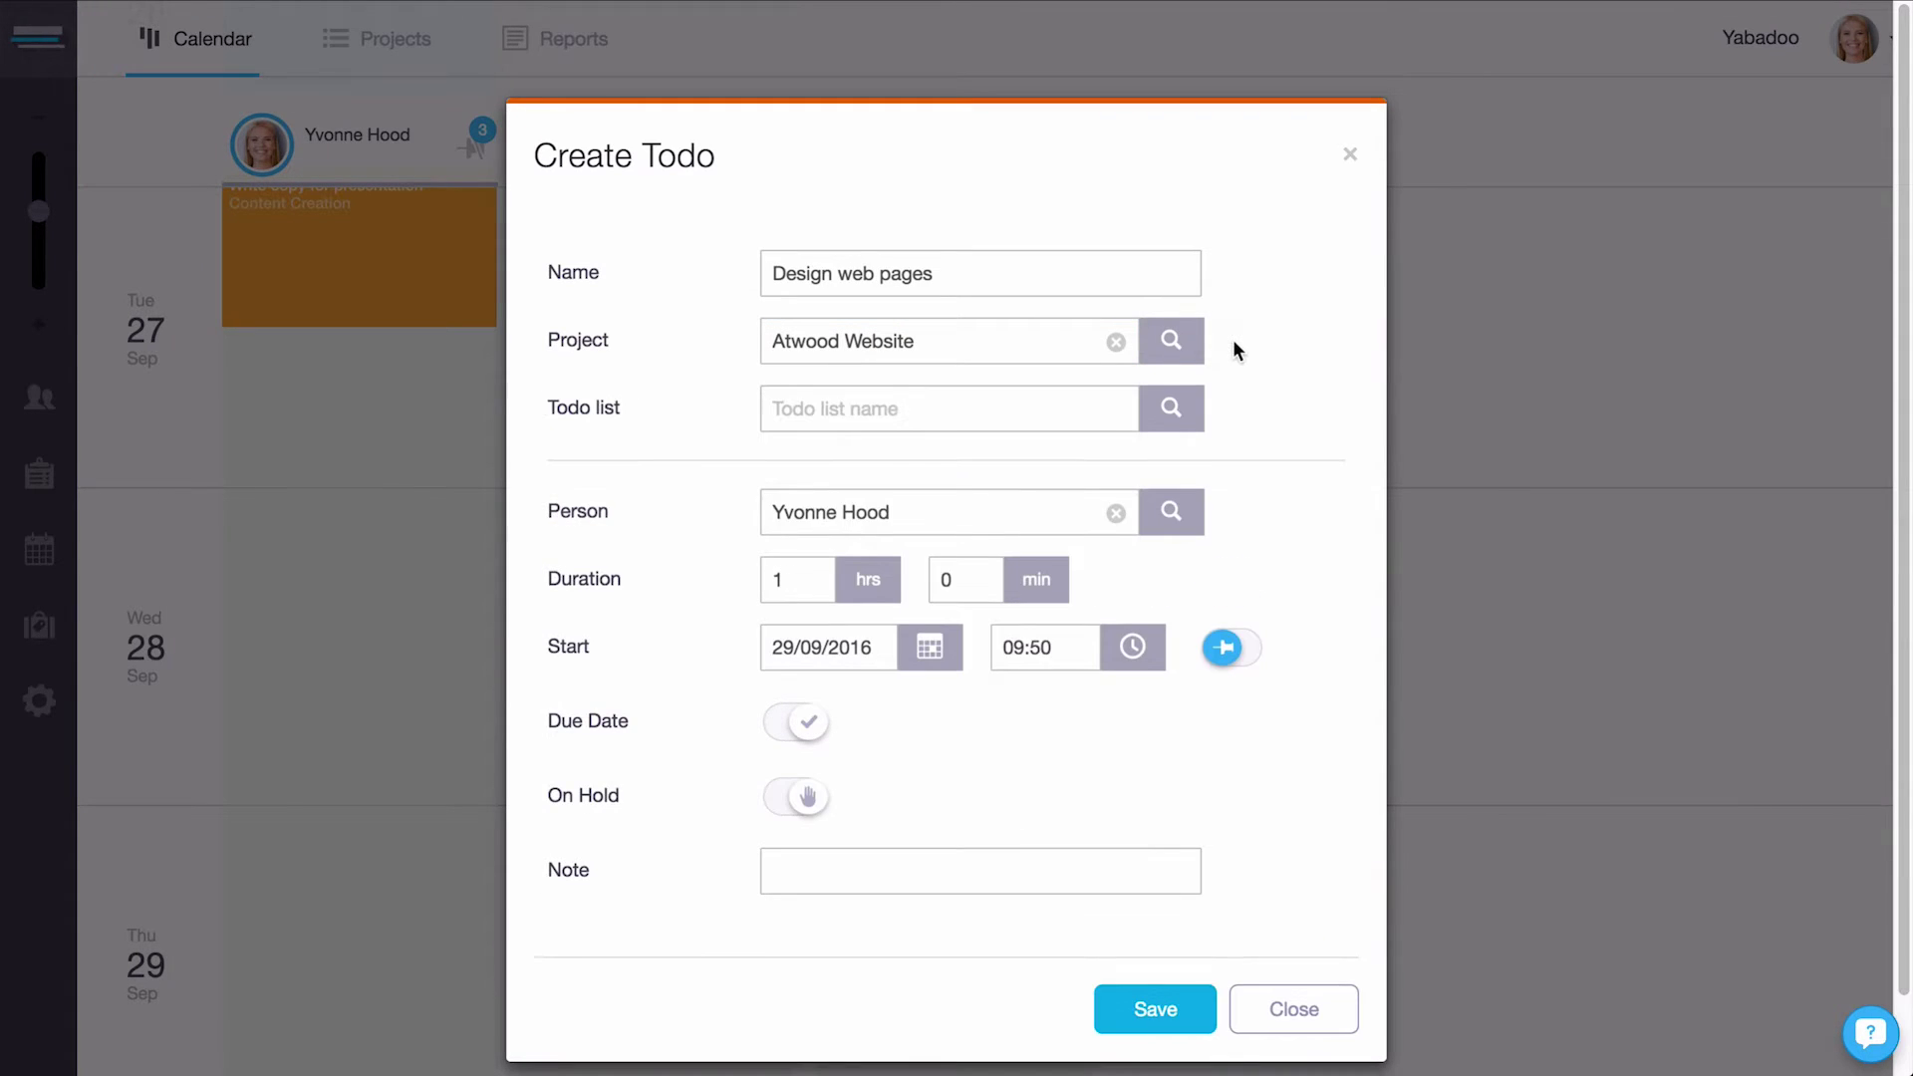
pyautogui.click(881, 397)
pyautogui.write('Design')
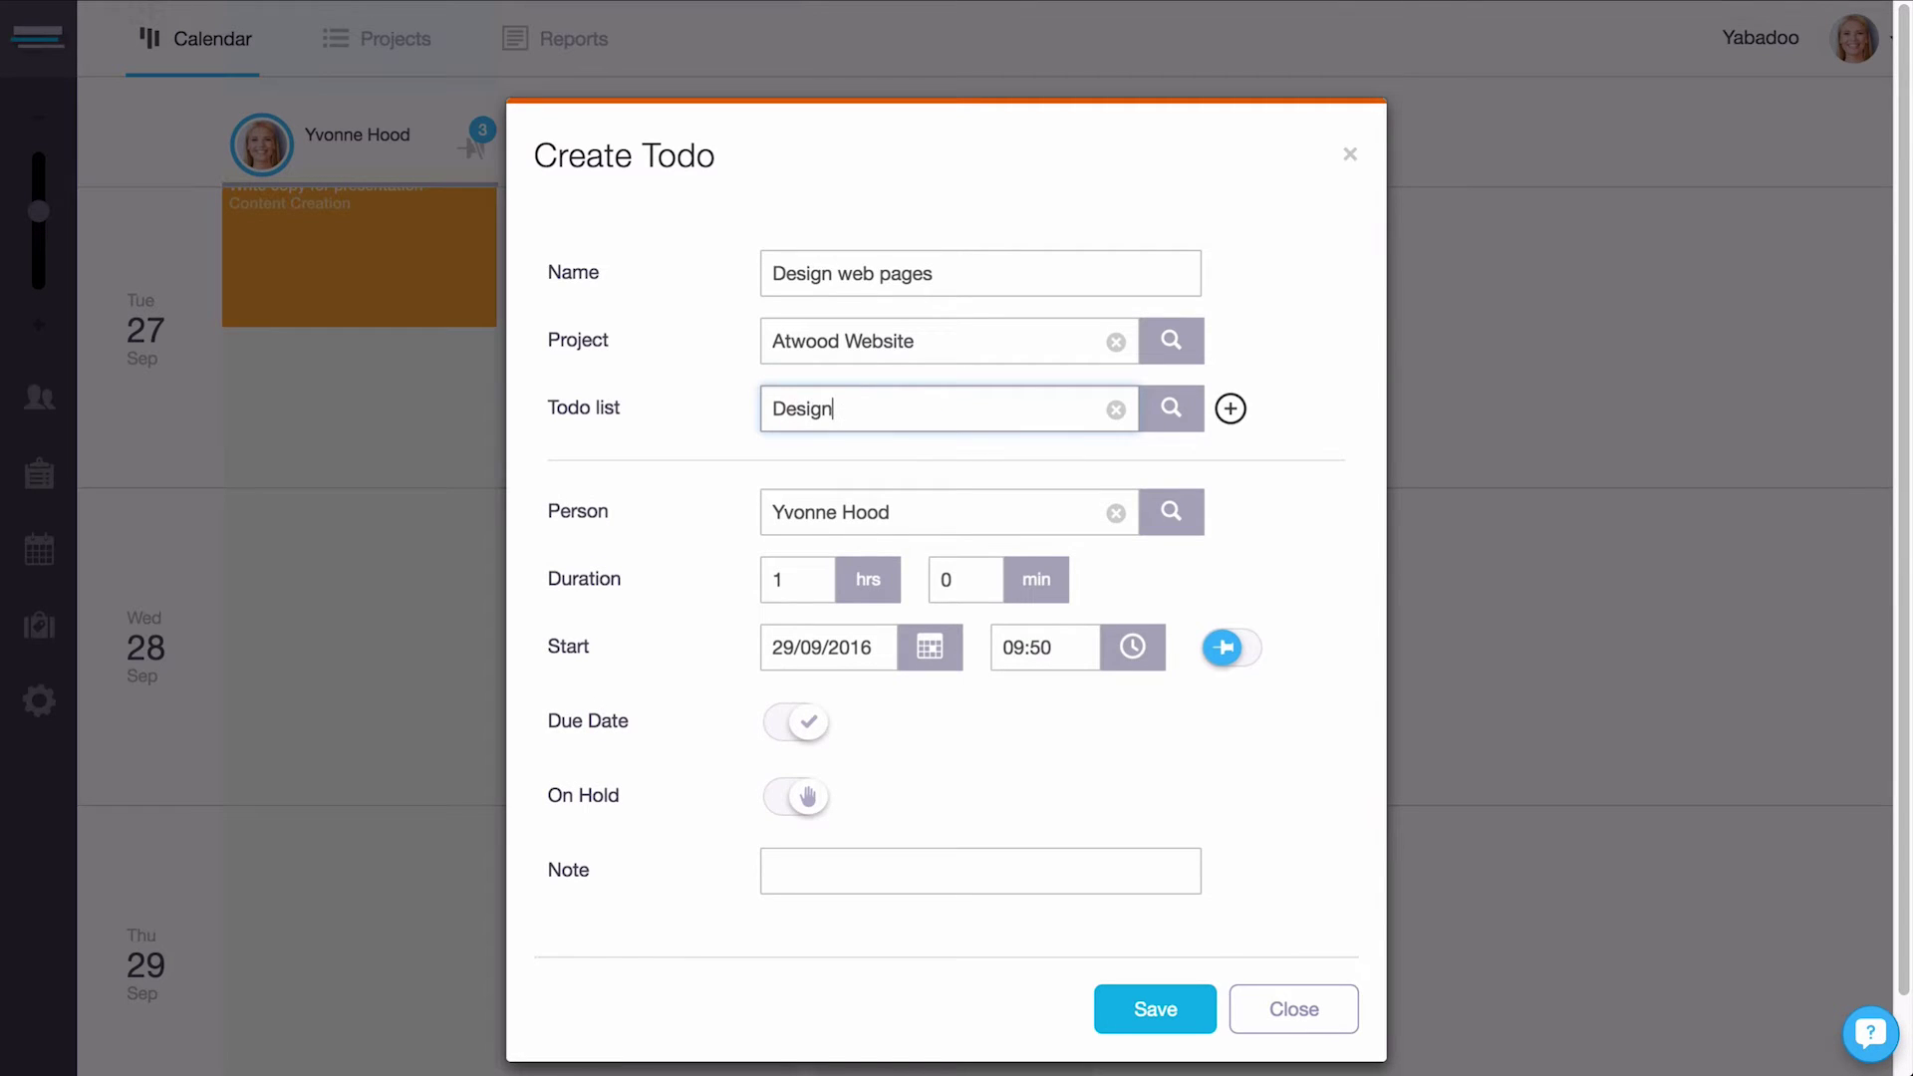
pyautogui.click(1232, 409)
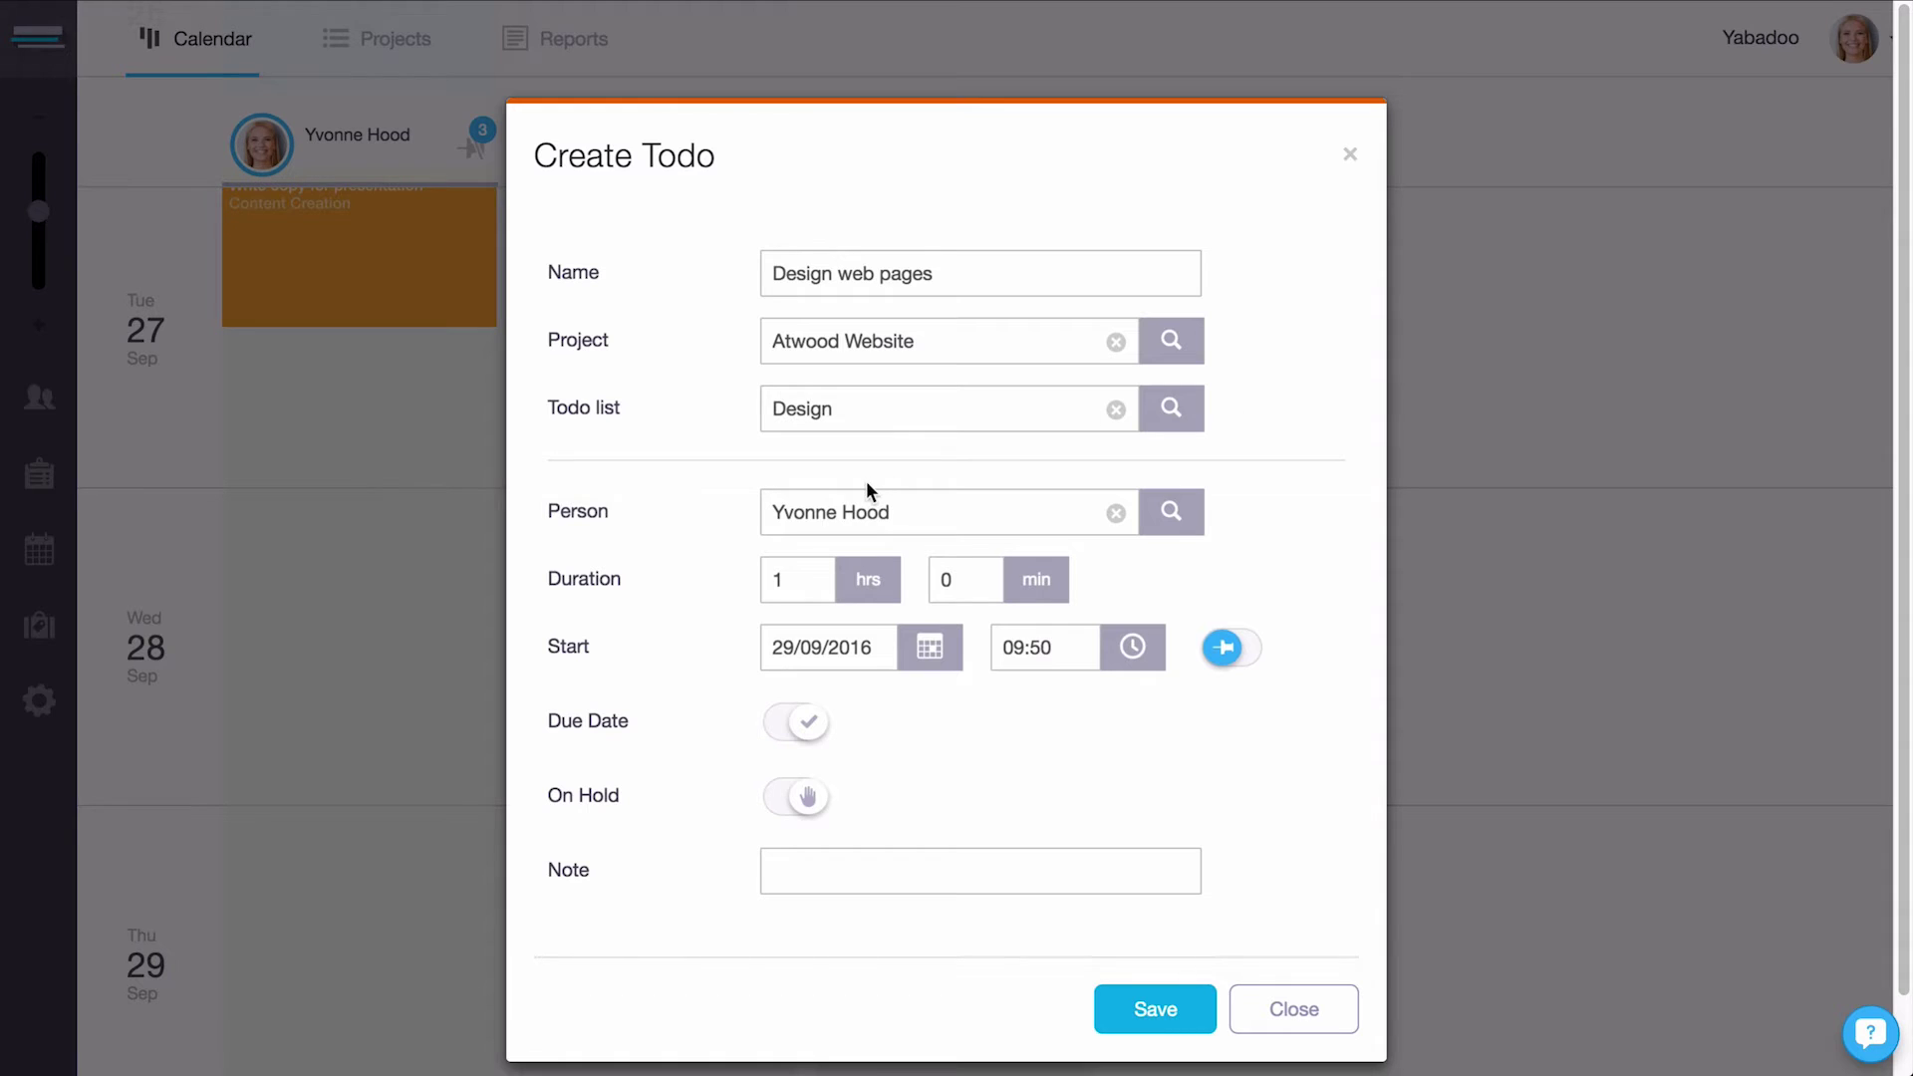
# Set the todo's duration to 14 hours and save it.
pyautogui.click(790, 580)
pyautogui.click(719, 608)
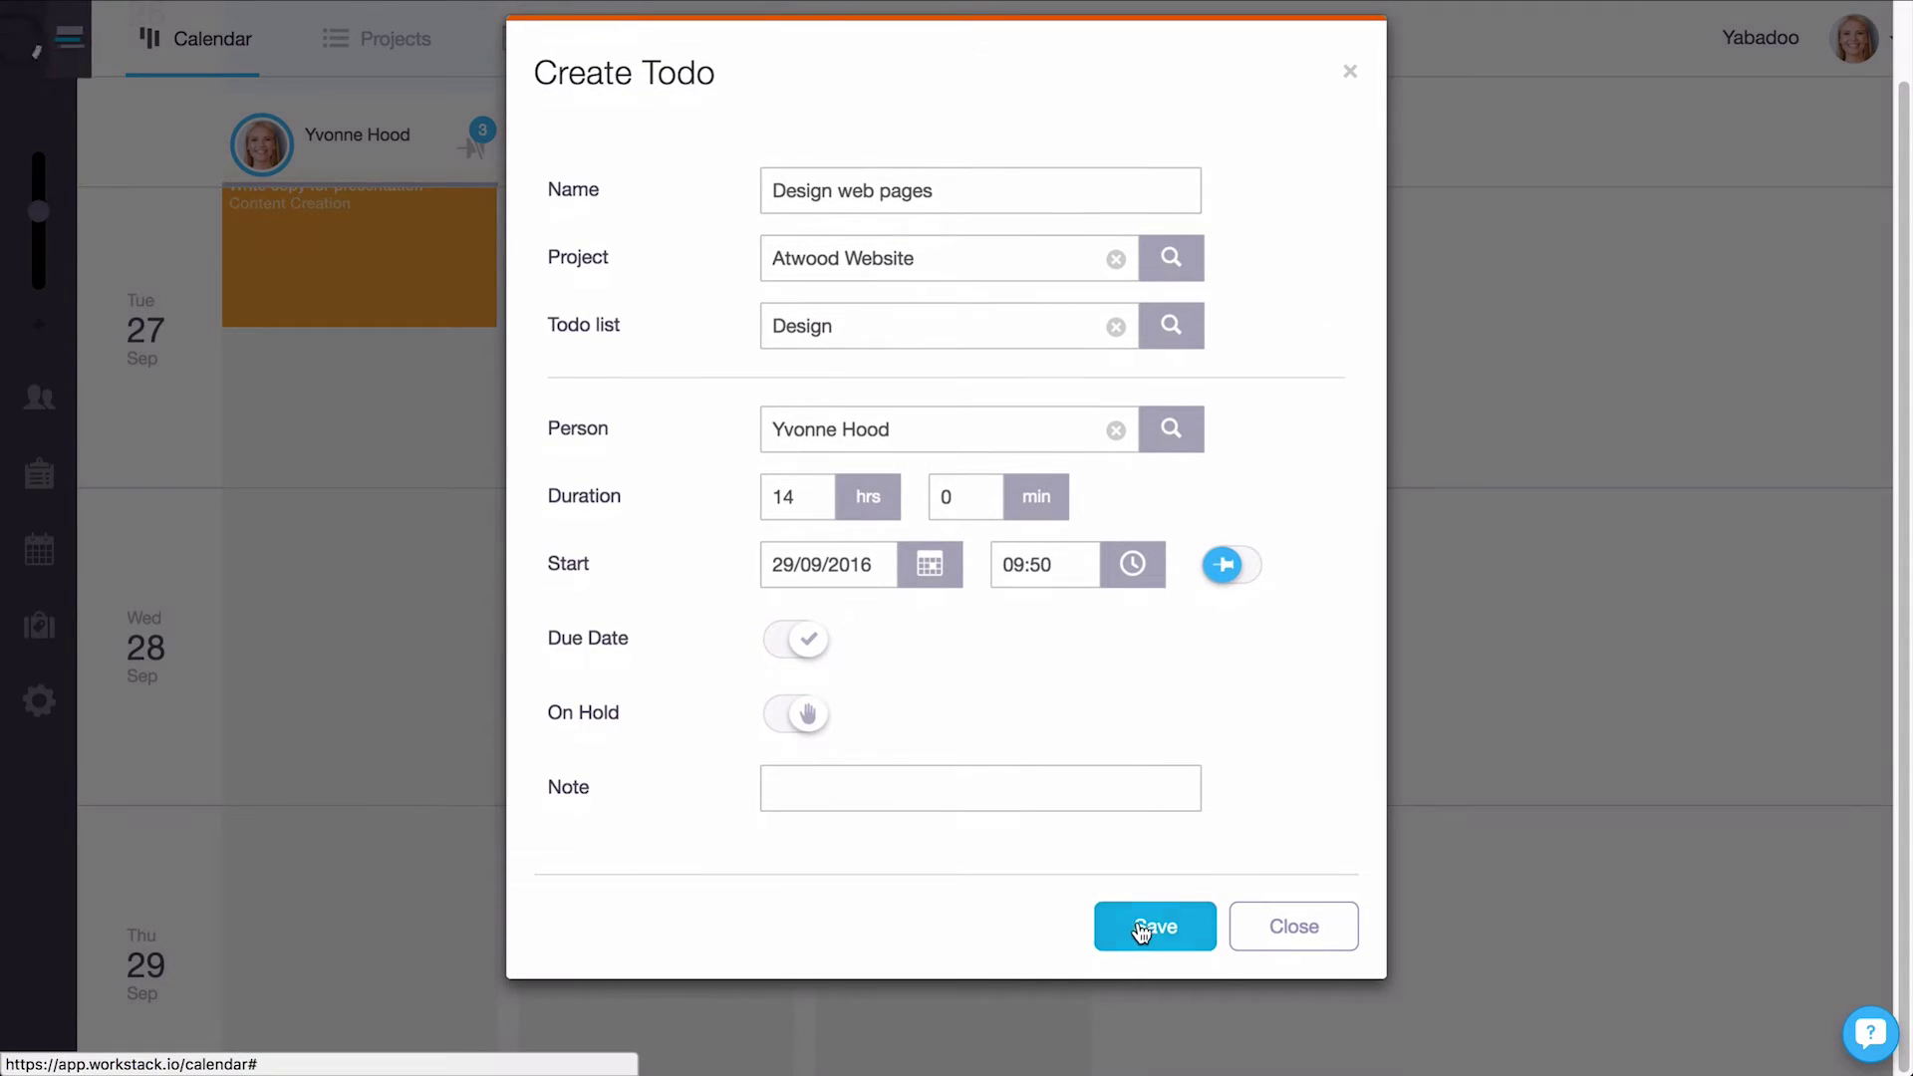
pyautogui.click(1137, 922)
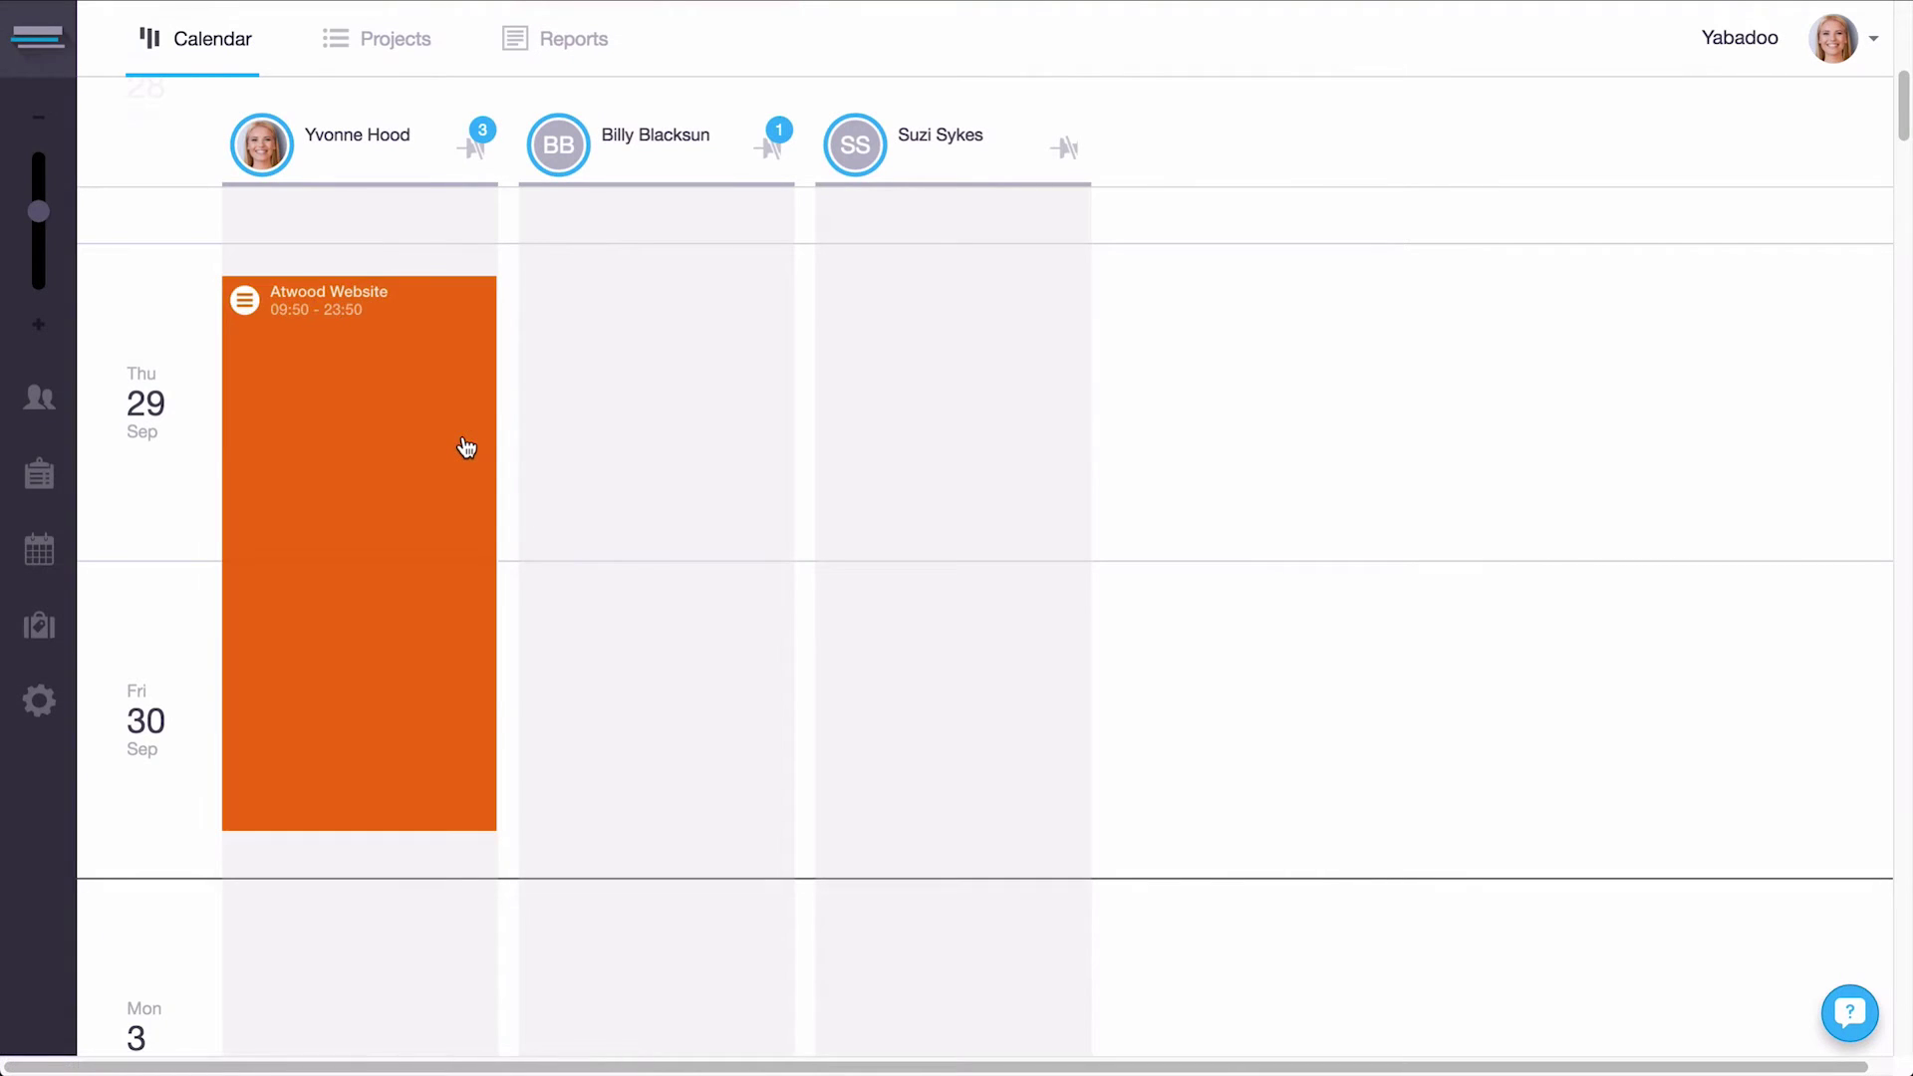
# Move the "Design web pages" task to Wednesday 28 September at 09:00 and shorten it to end at 17:00.
pyautogui.scroll(1, 556, 446)
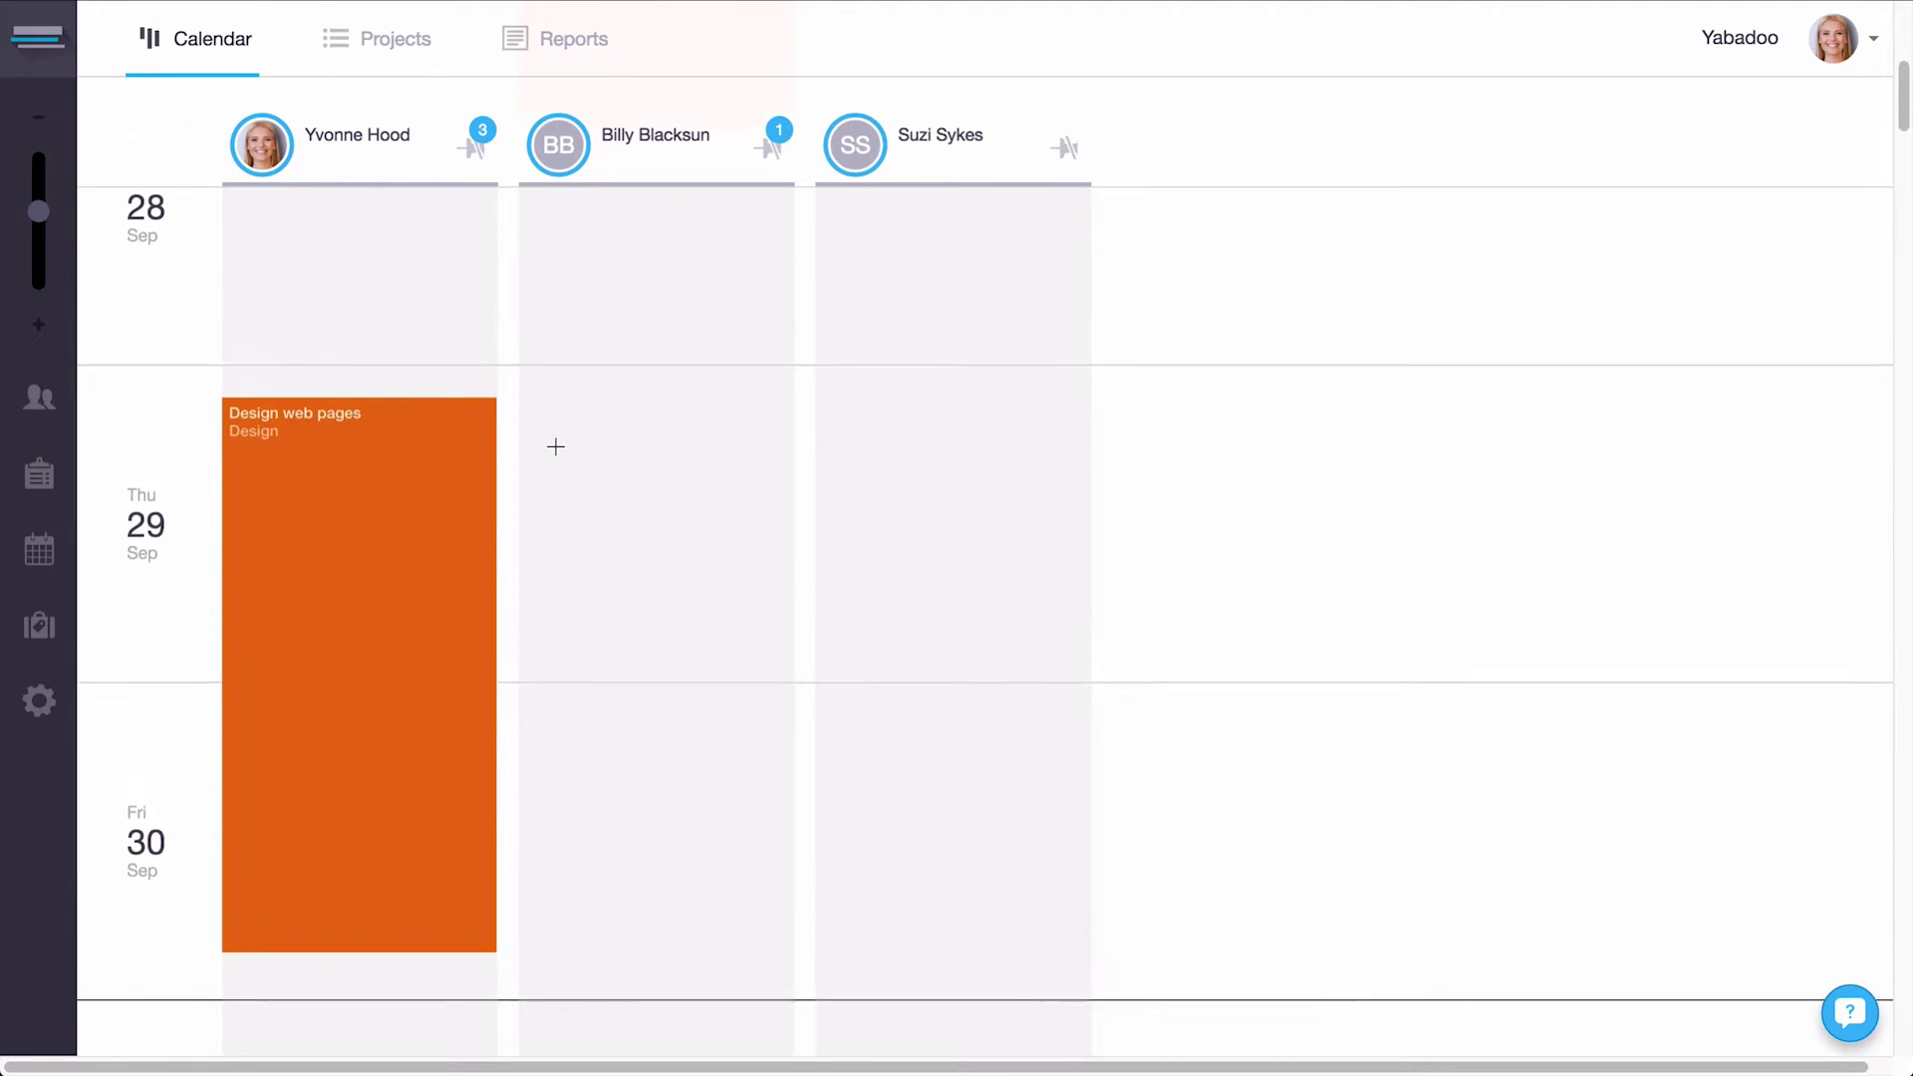
pyautogui.scroll(2, 556, 446)
pyautogui.scroll(1, 556, 447)
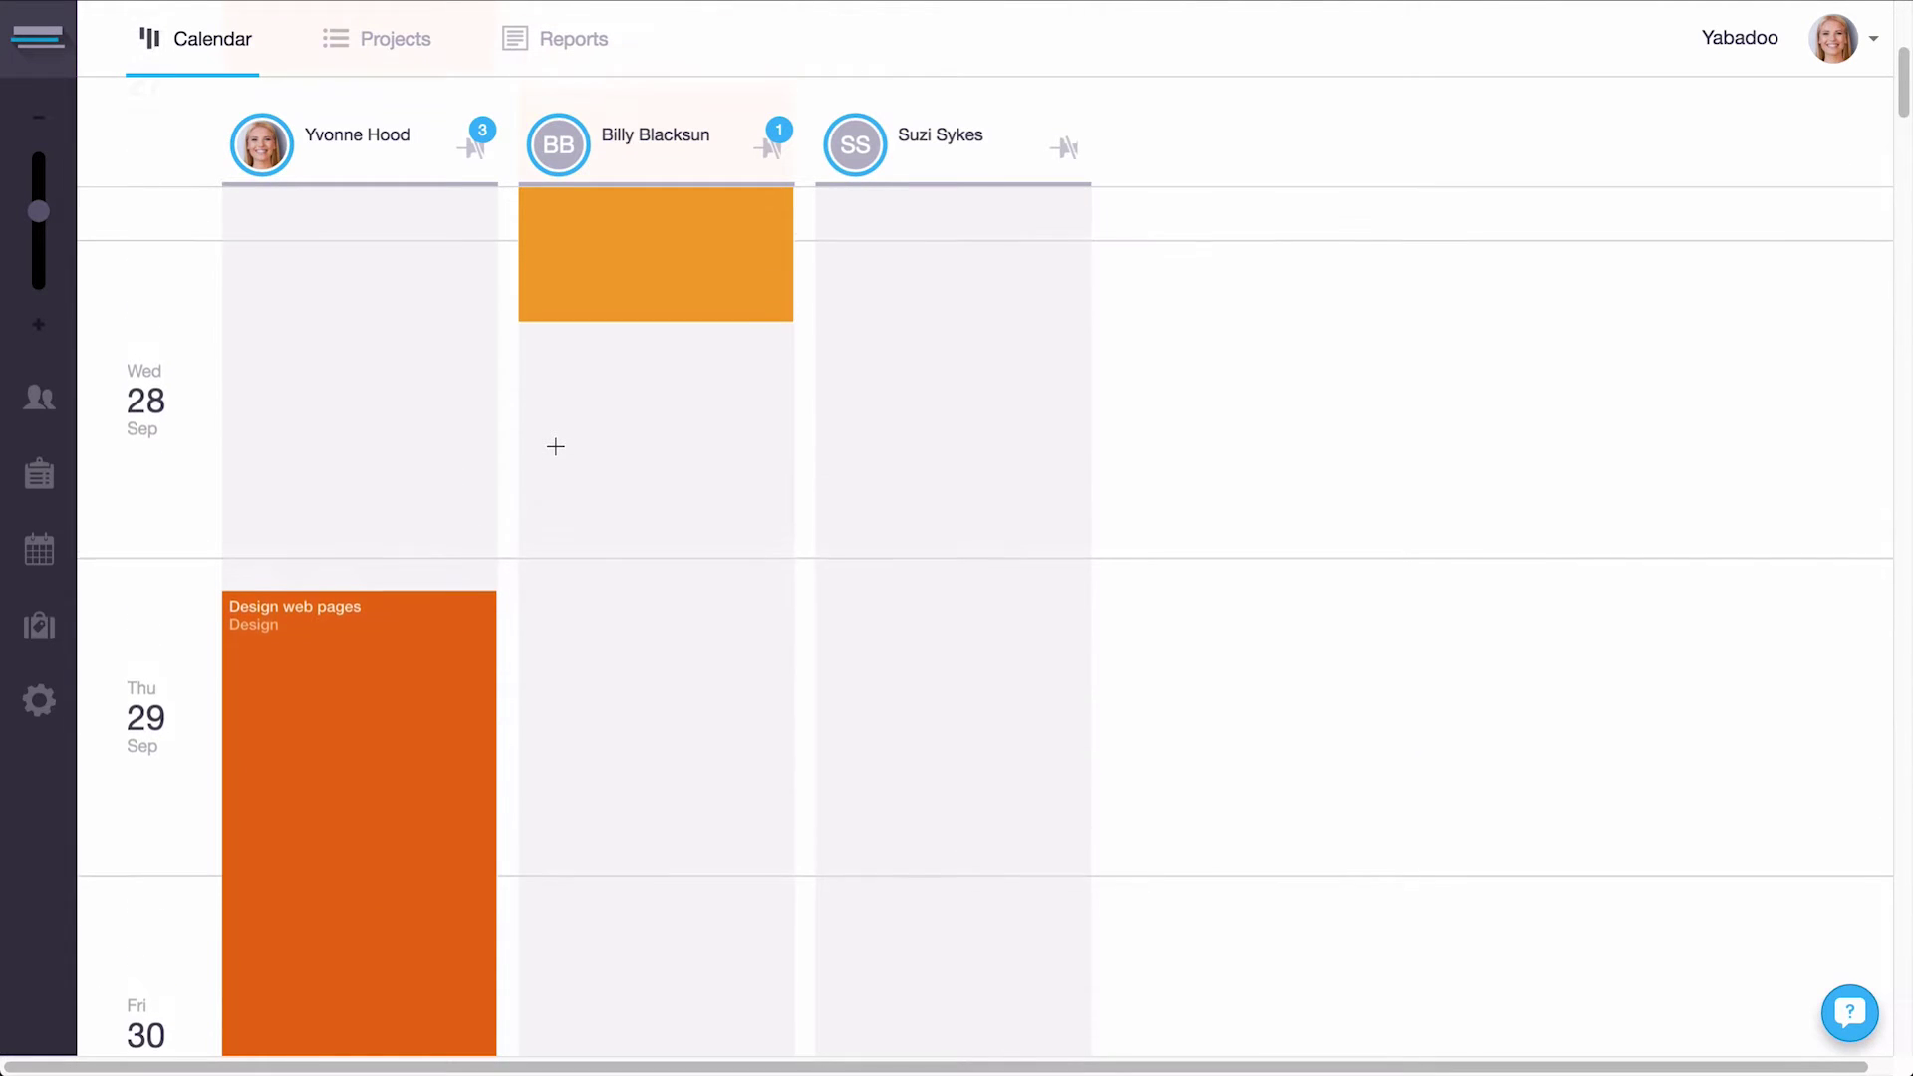
pyautogui.moveTo(377, 711); pyautogui.dragTo(378, 368)
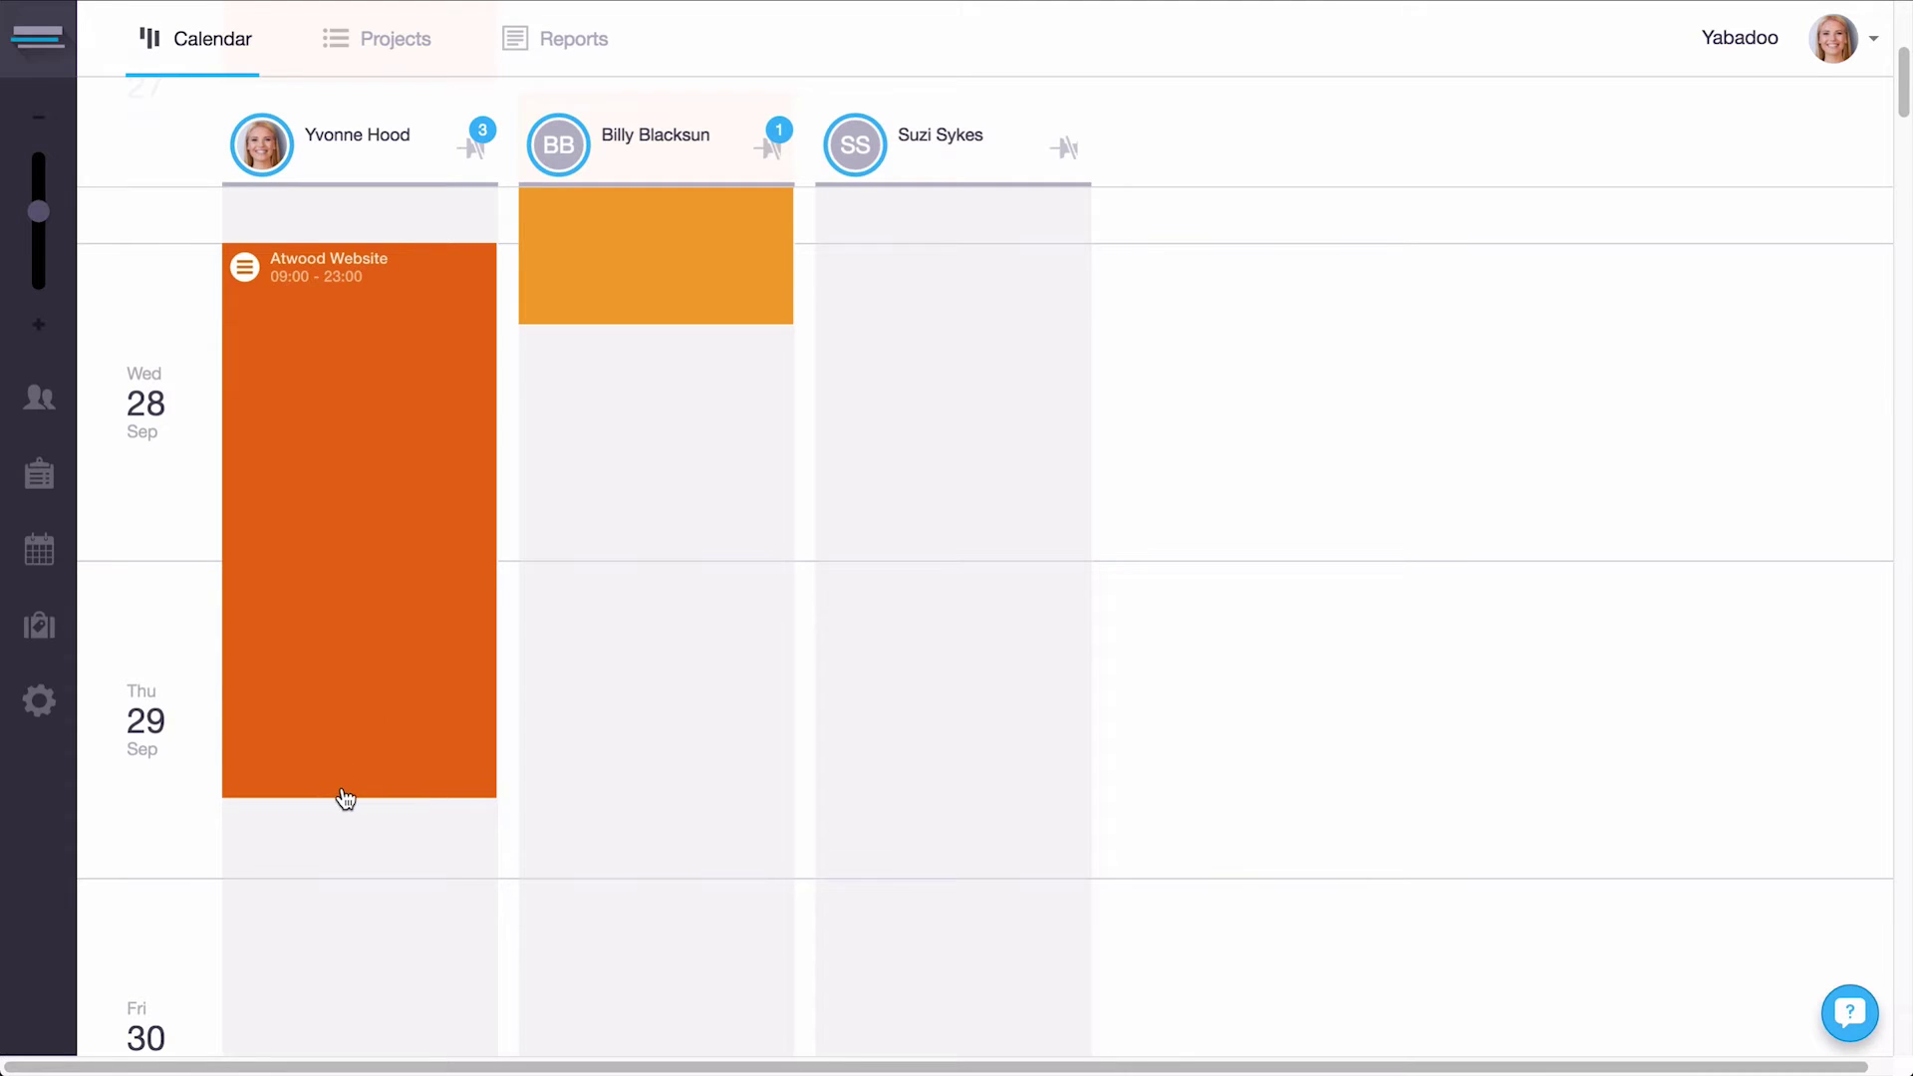
pyautogui.moveTo(342, 794); pyautogui.dragTo(351, 556)
# Expand the first team member's list of unpinned tasks beside their calendar column.
pyautogui.scroll(3, 521, 675)
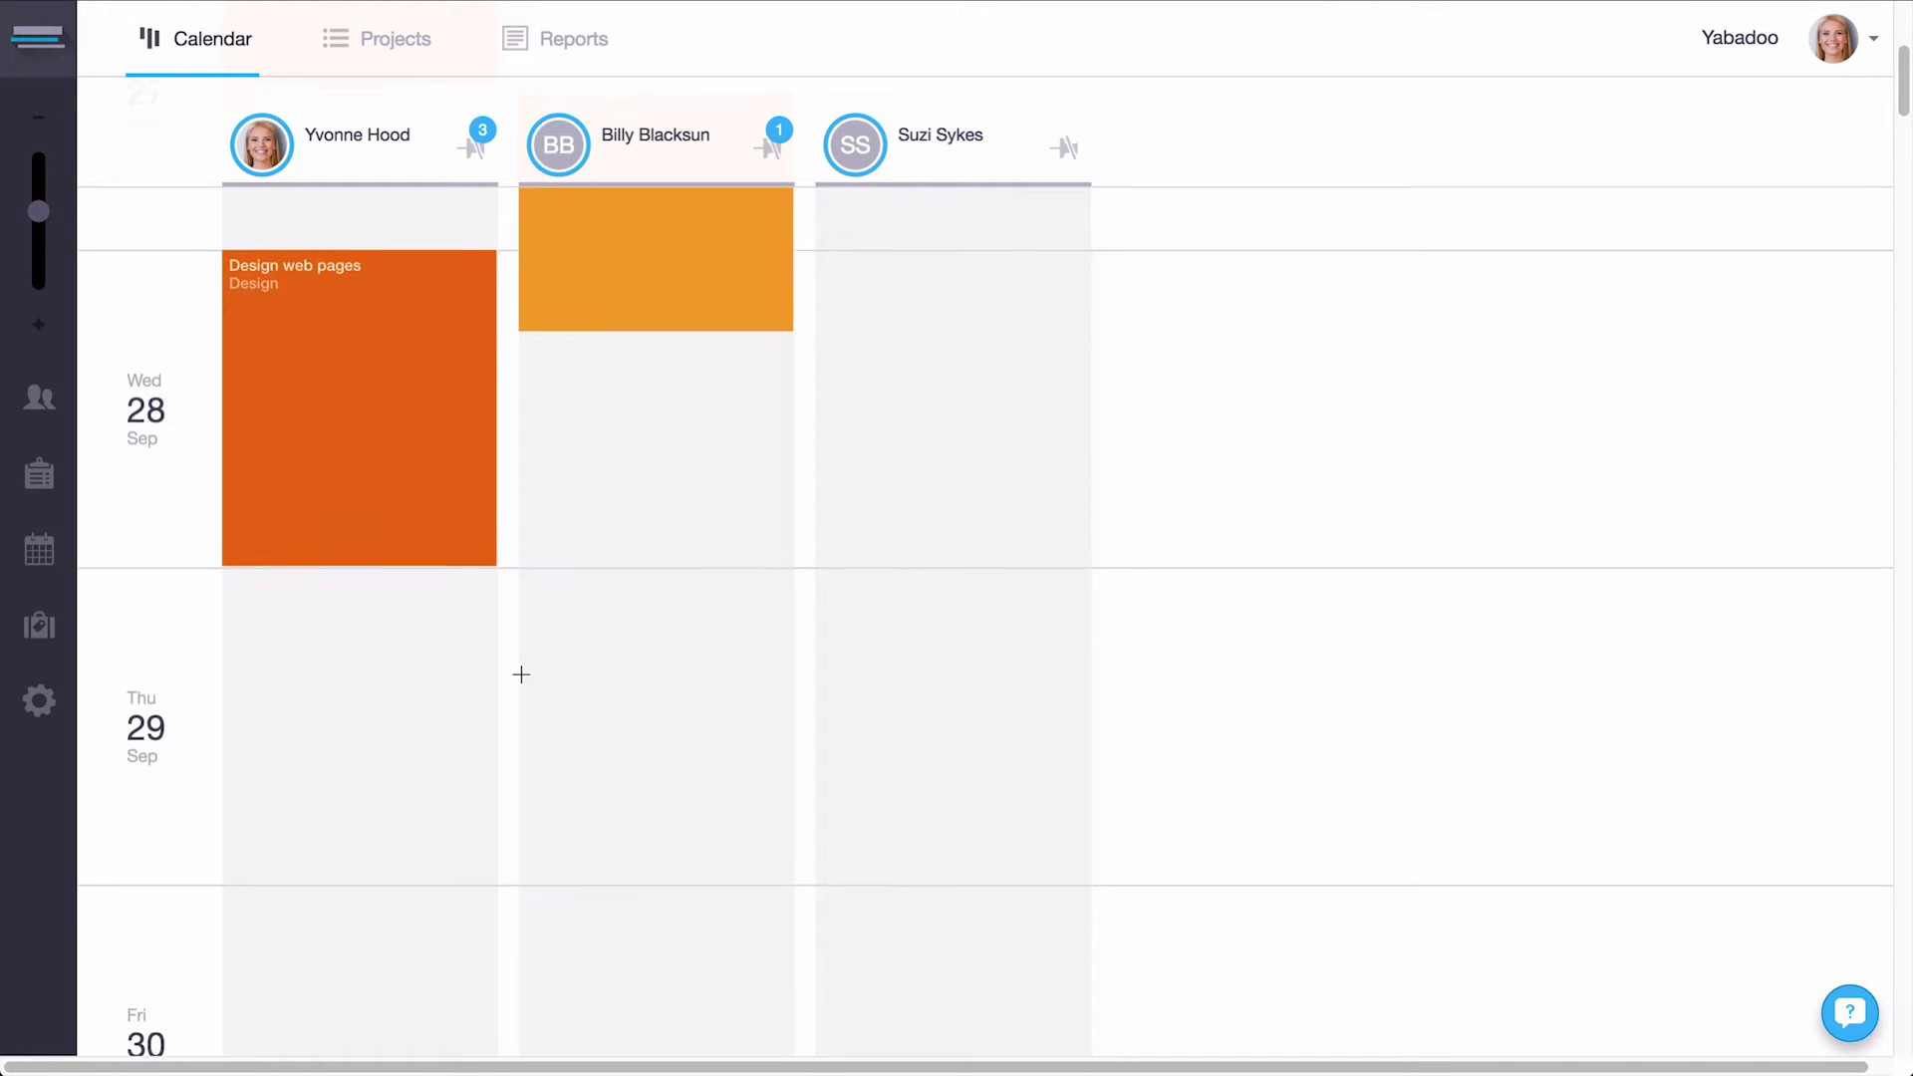
pyautogui.scroll(3, 522, 674)
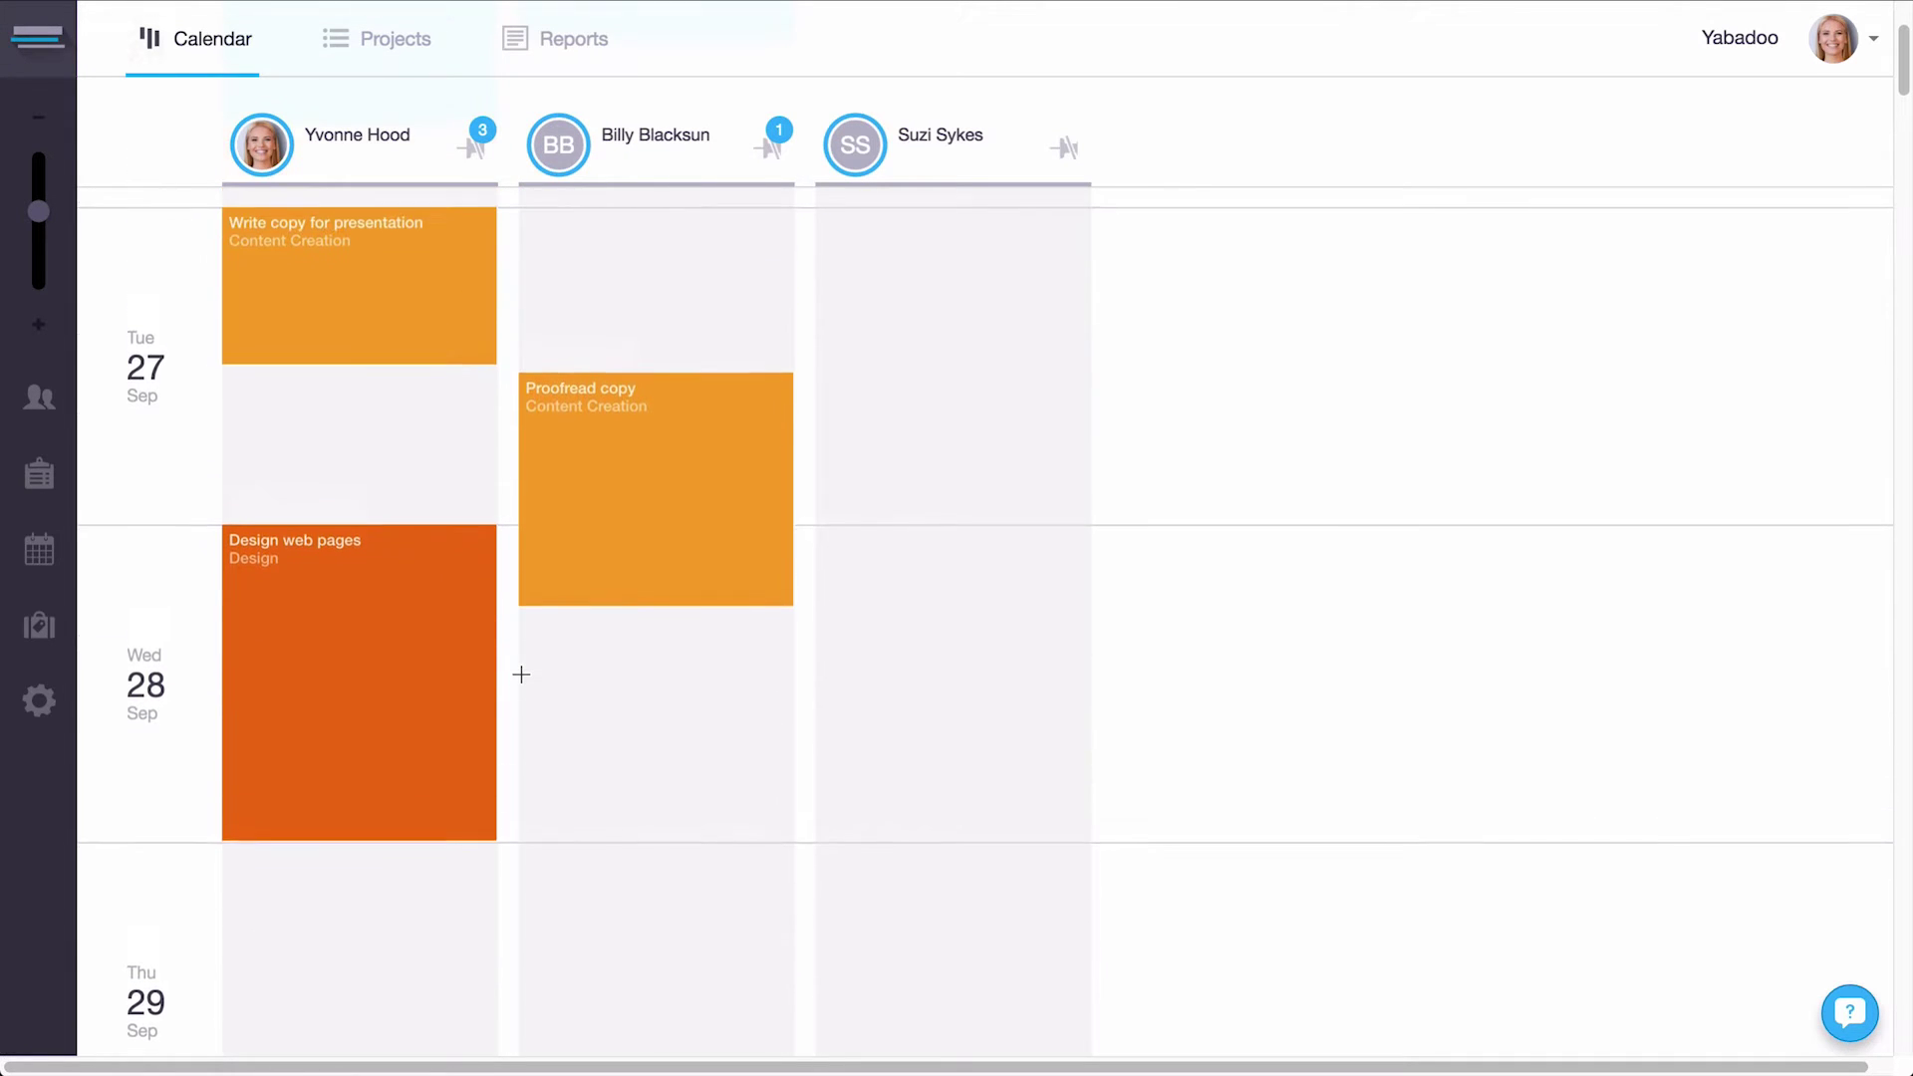
pyautogui.scroll(2, 522, 675)
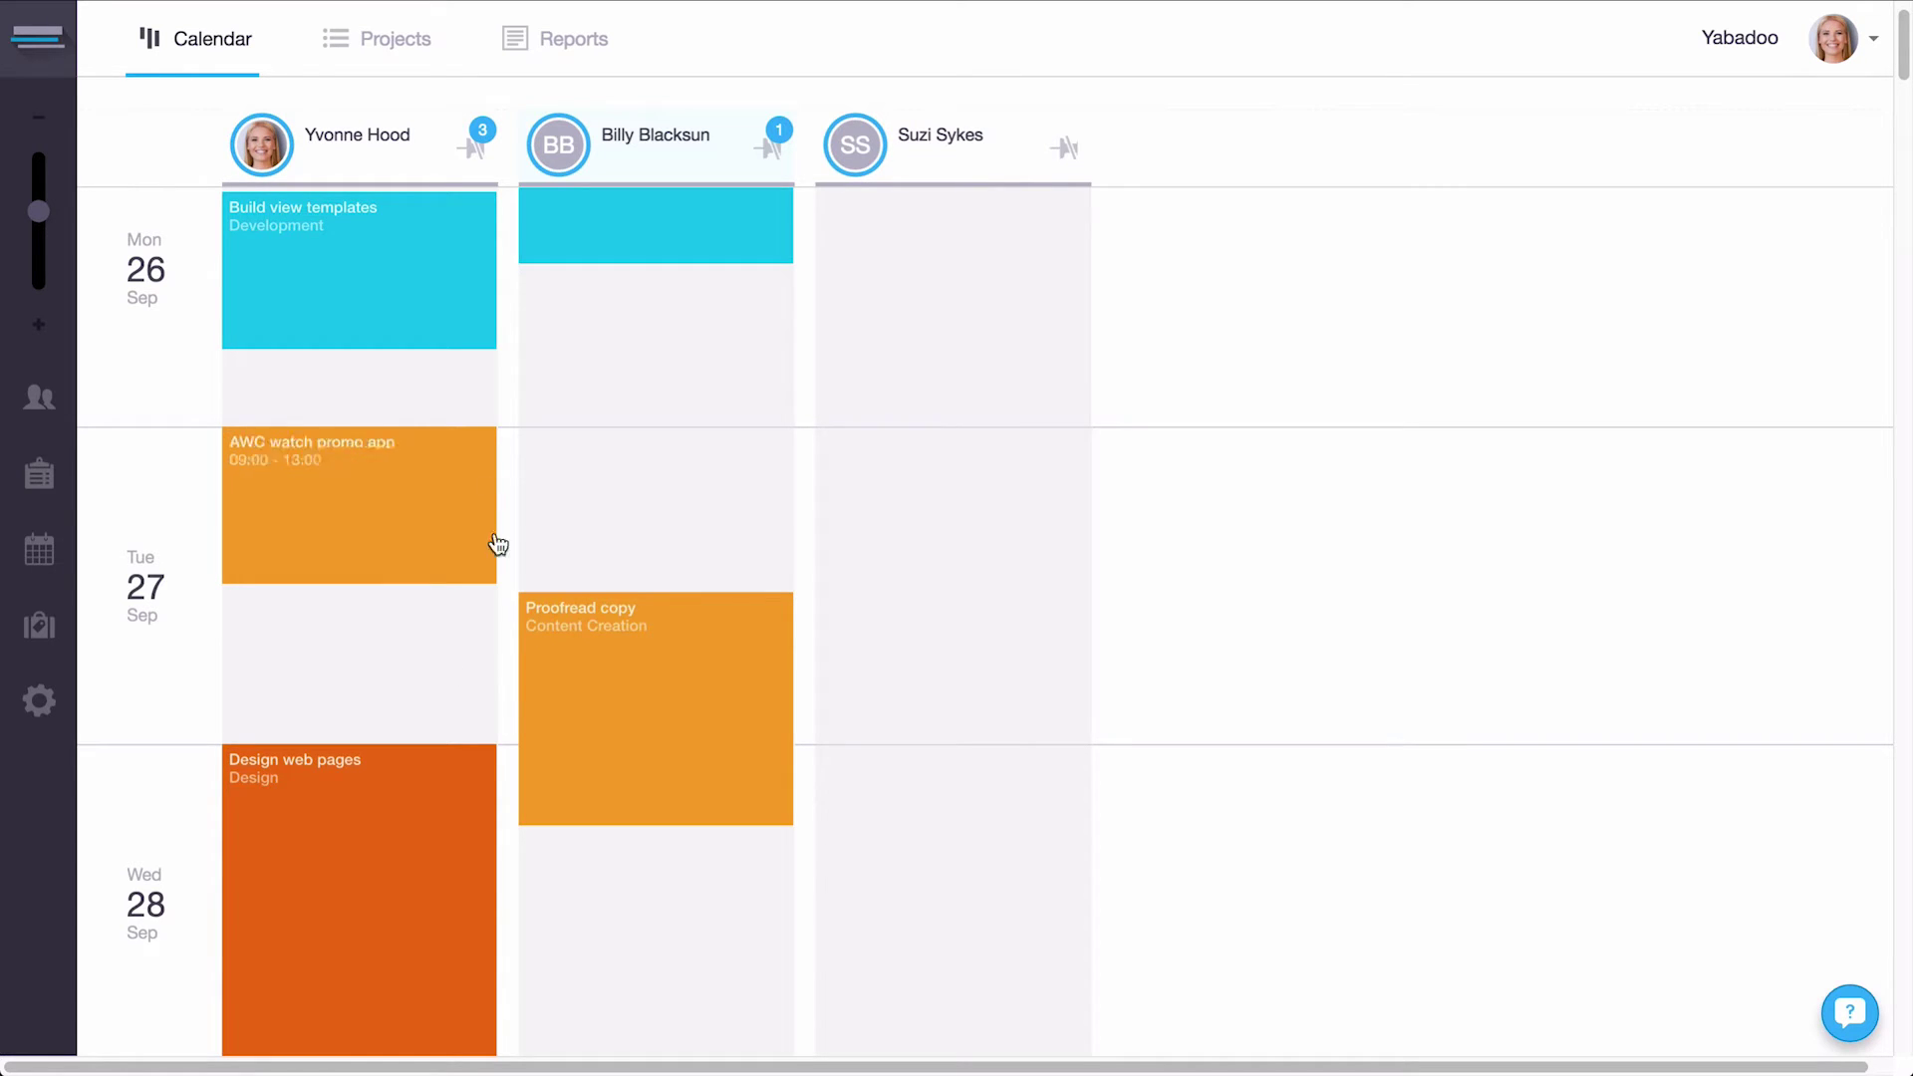
pyautogui.click(474, 152)
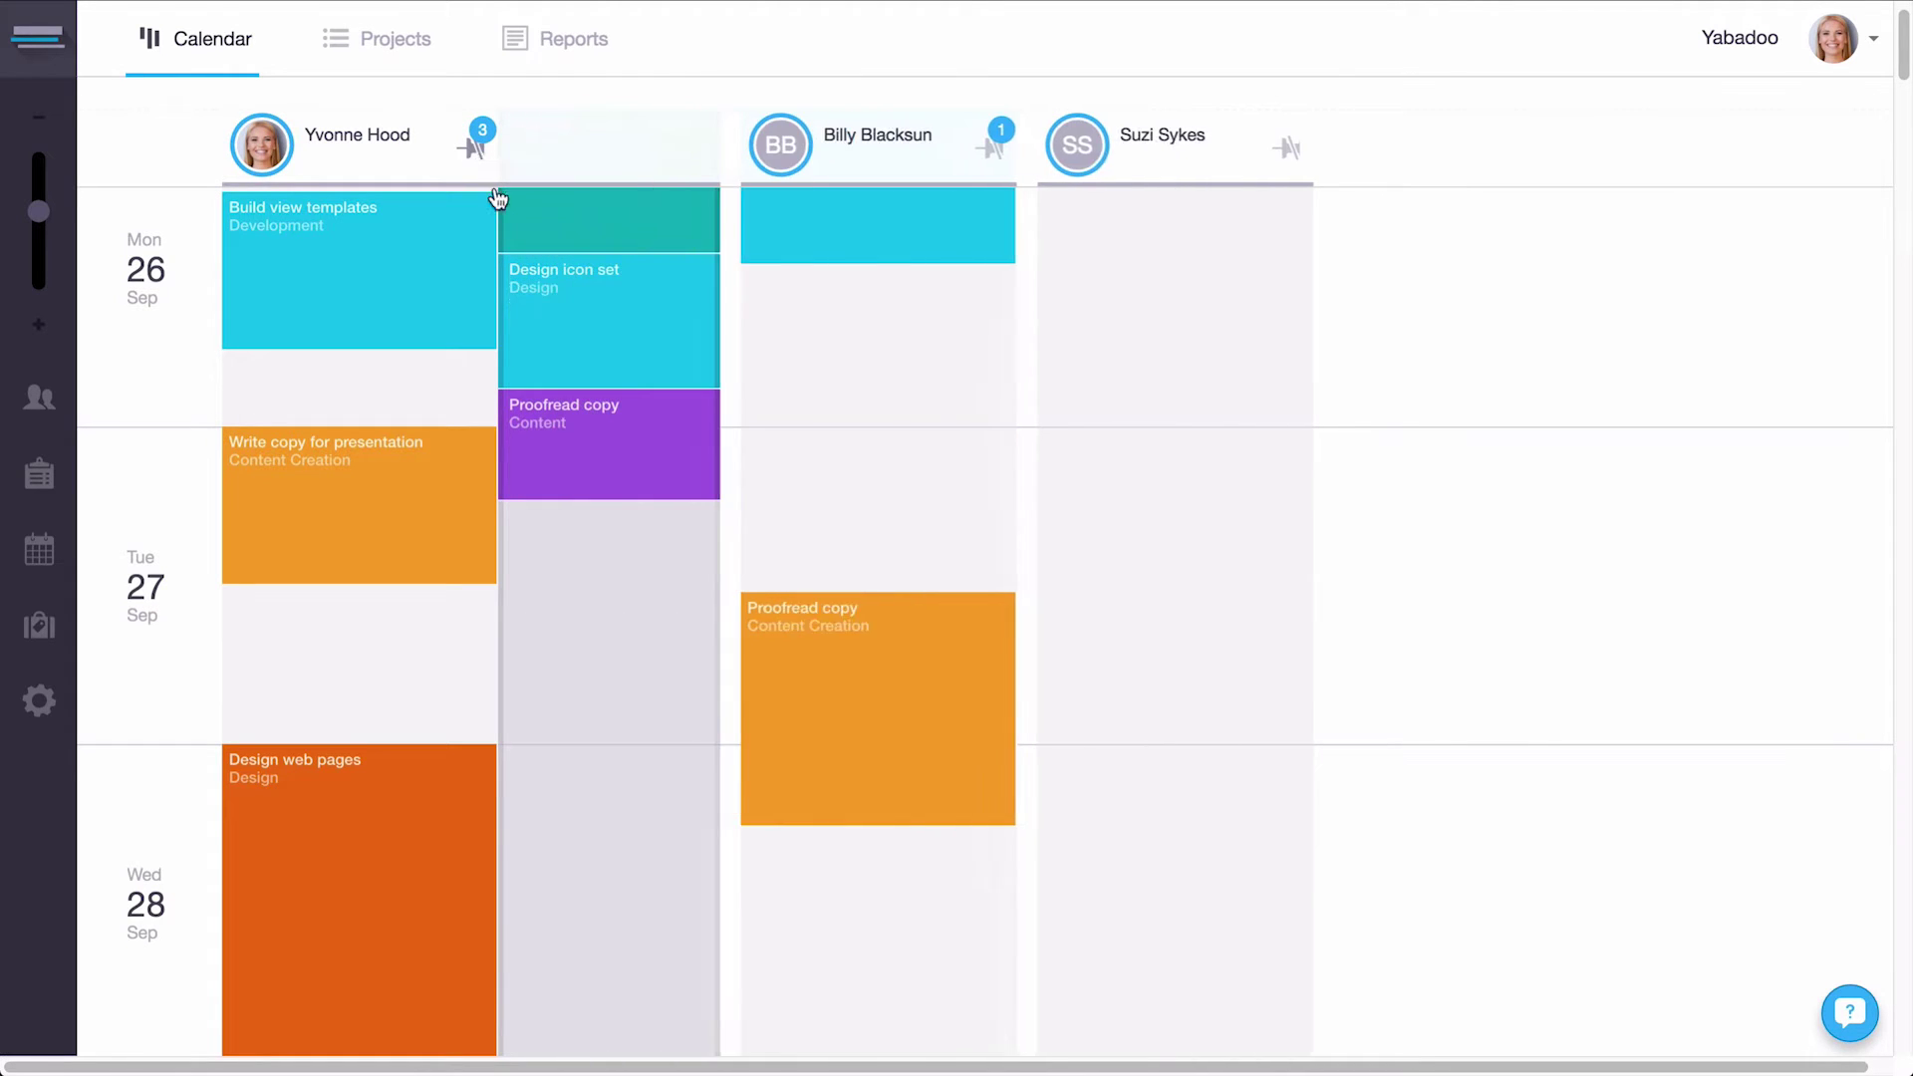
pyautogui.scroll(2, 496, 241)
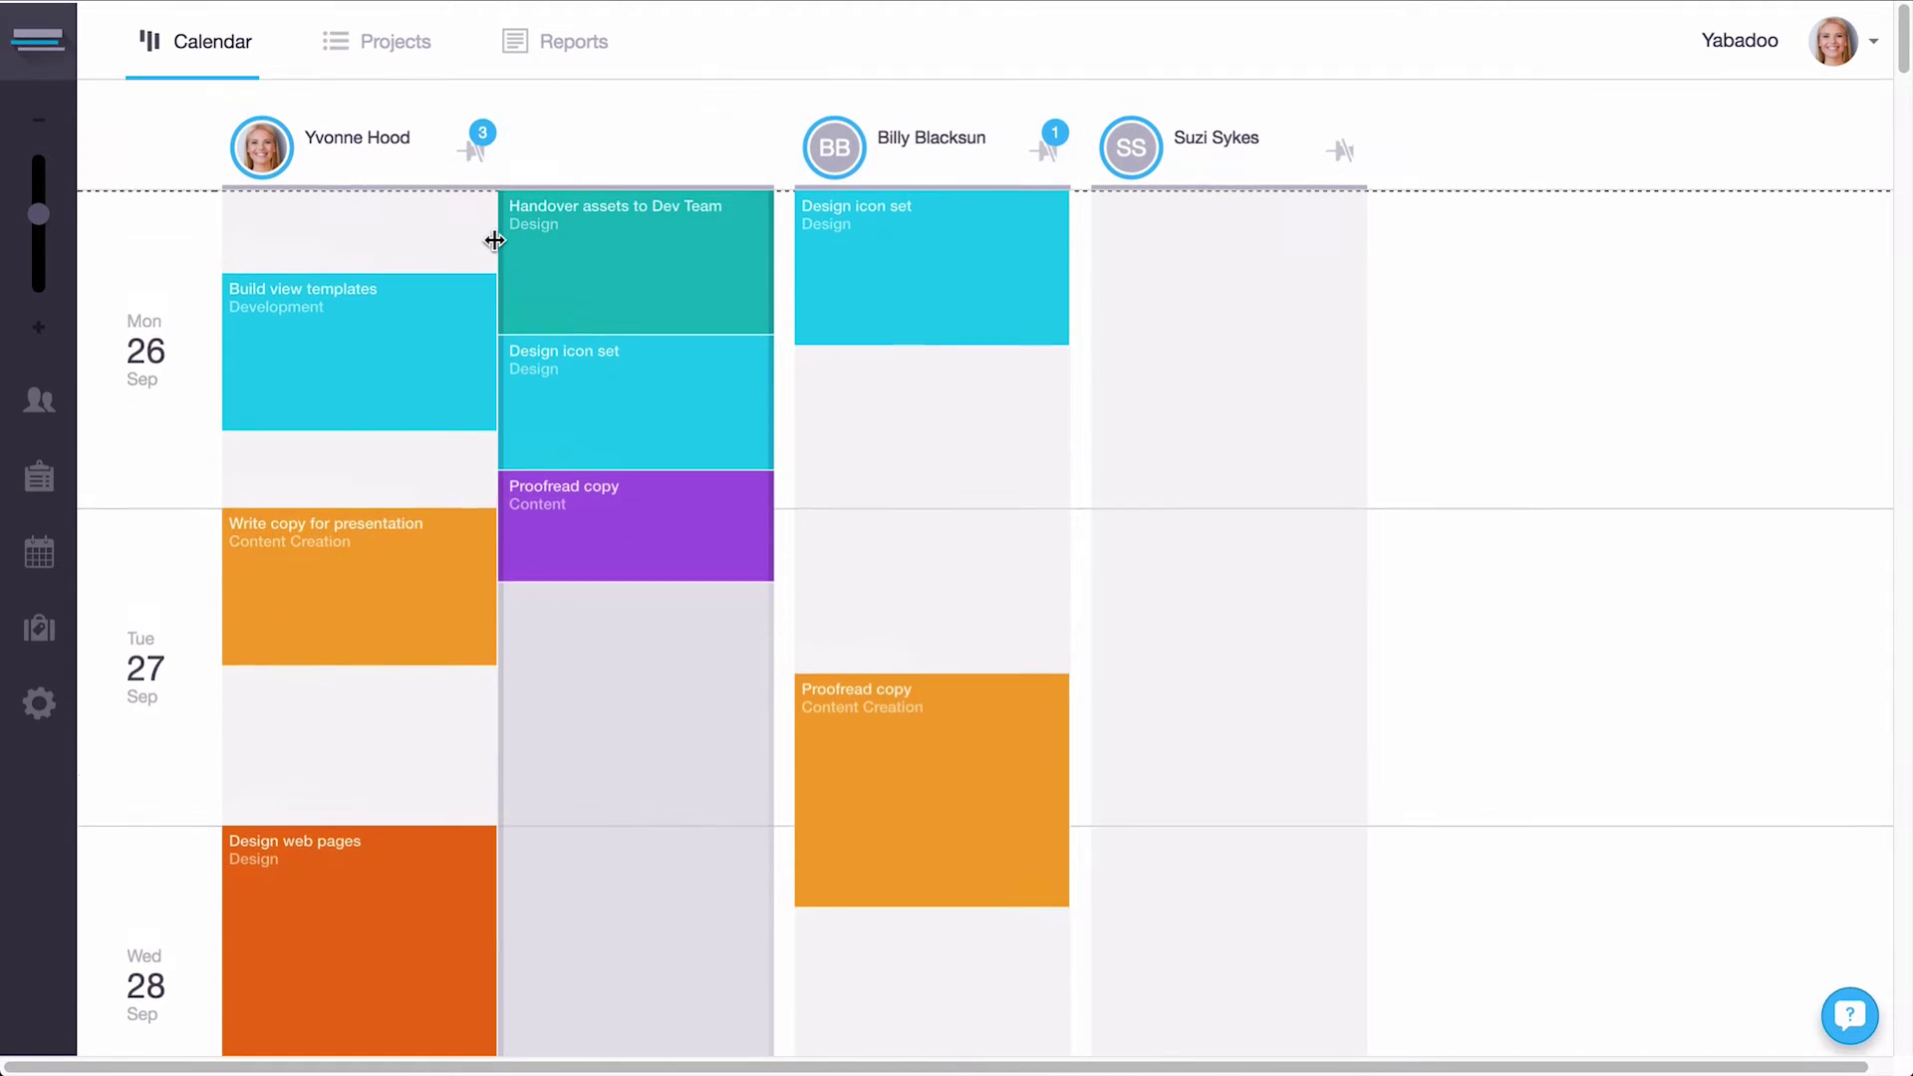
# Move "Design web pages" into the unpinned tasks below "Handover assets to Dev Team", and reorder "Proofread copy" above "Design icon set".
pyautogui.moveTo(376, 917)
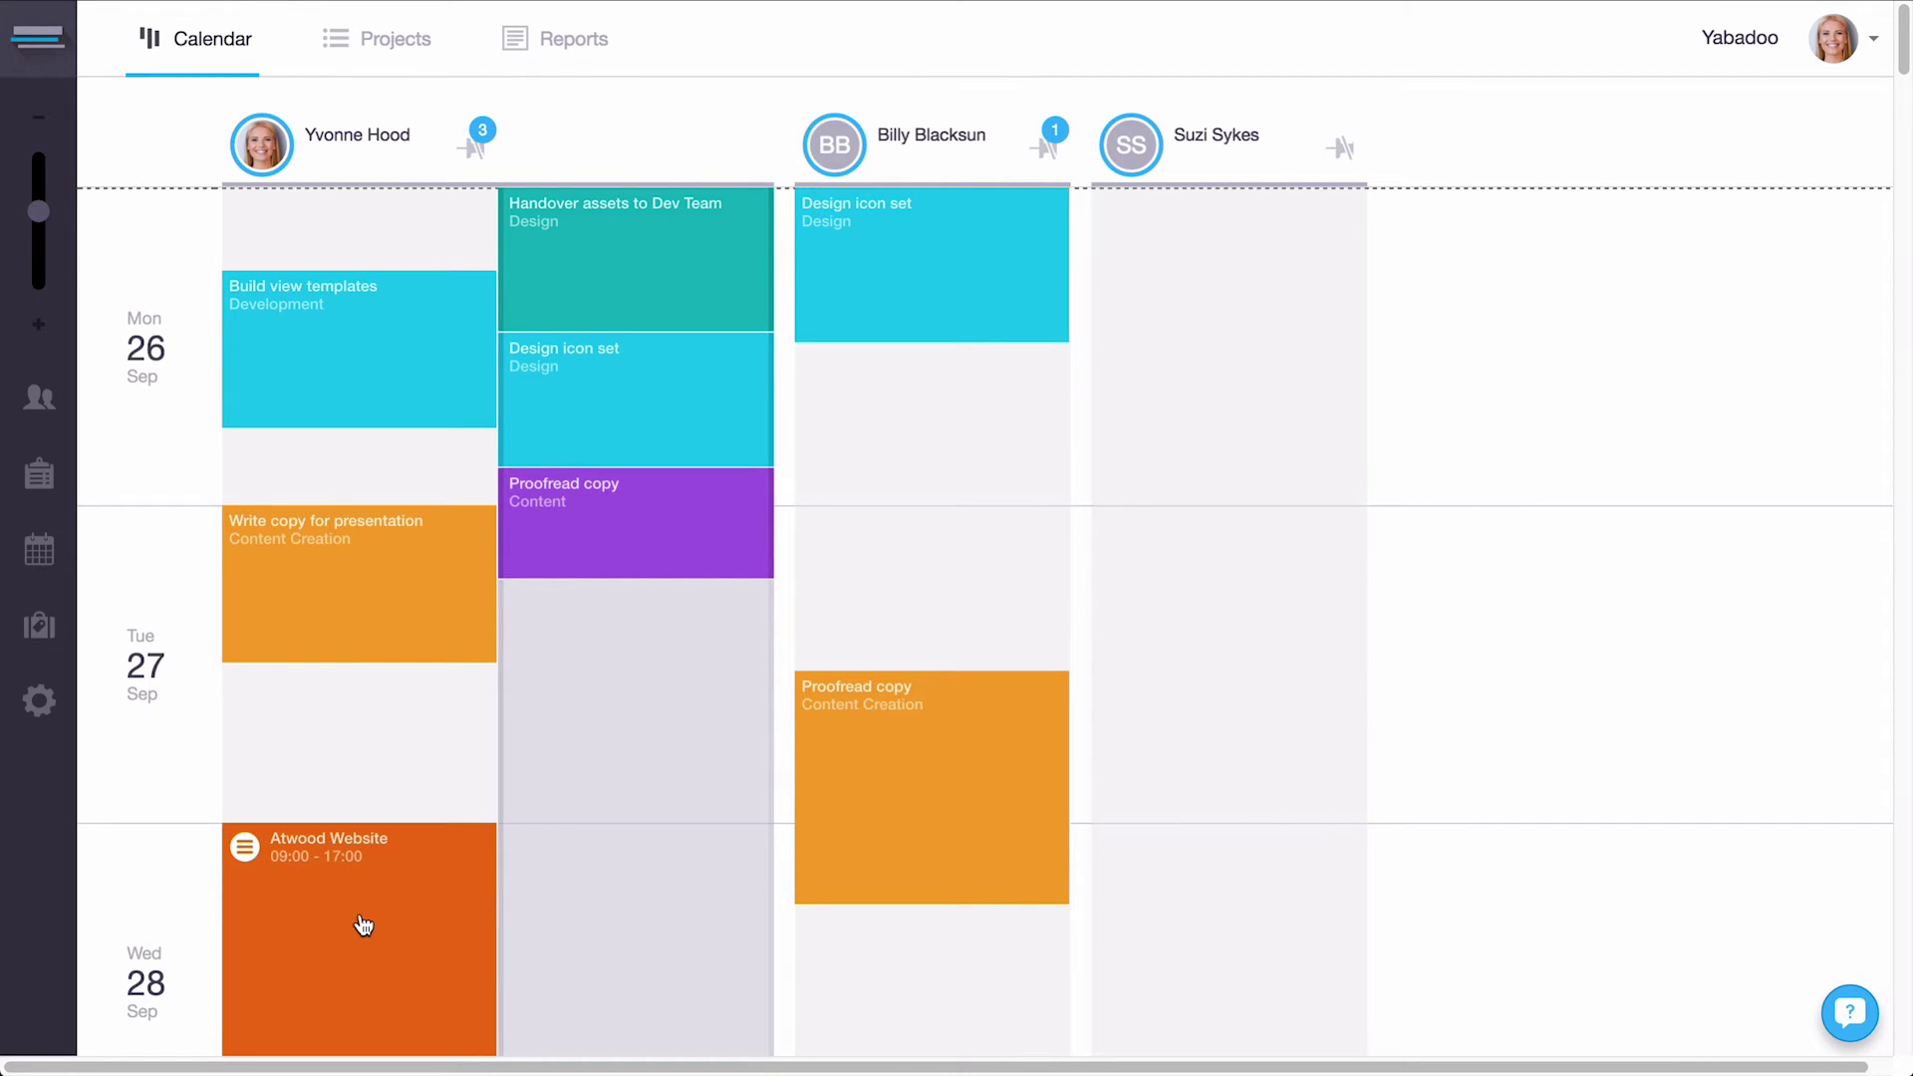
pyautogui.moveTo(364, 925); pyautogui.dragTo(635, 681)
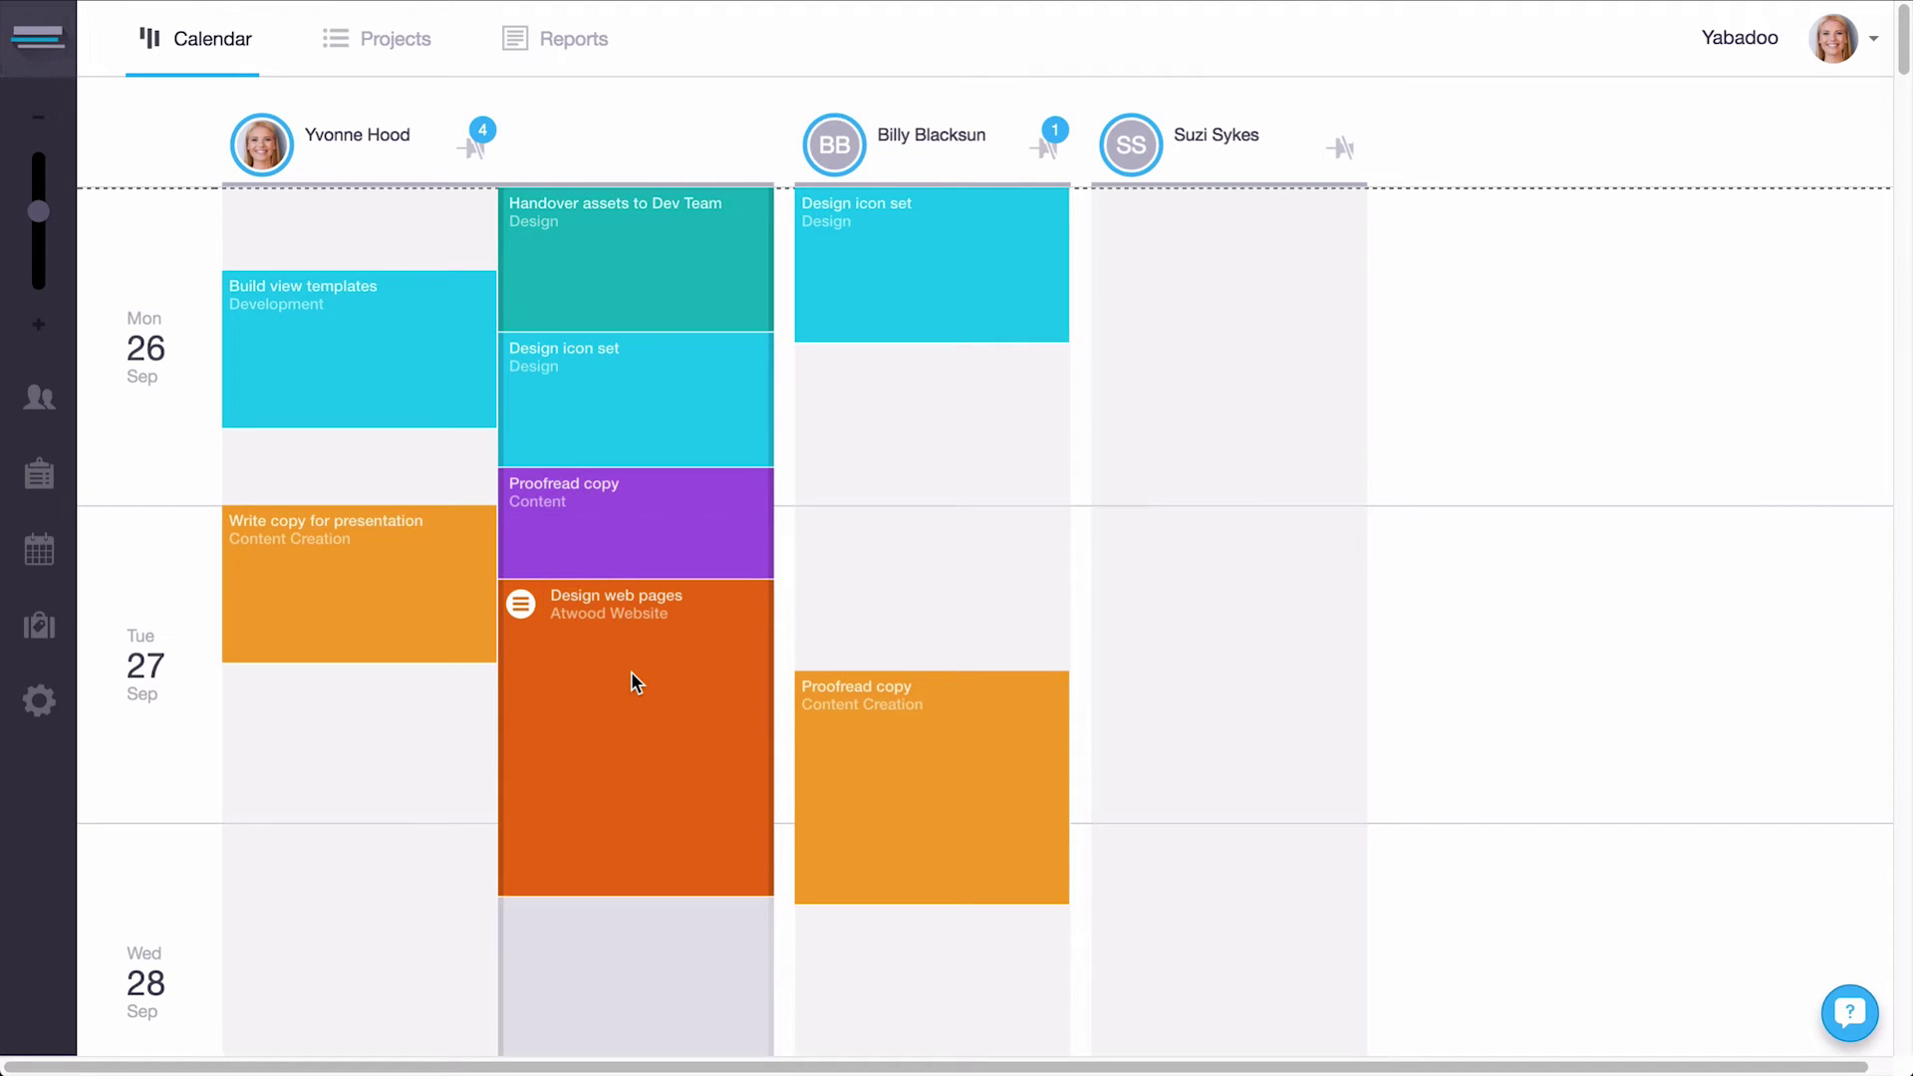
pyautogui.moveTo(630, 688); pyautogui.dragTo(655, 410)
pyautogui.moveTo(641, 841); pyautogui.dragTo(639, 701)
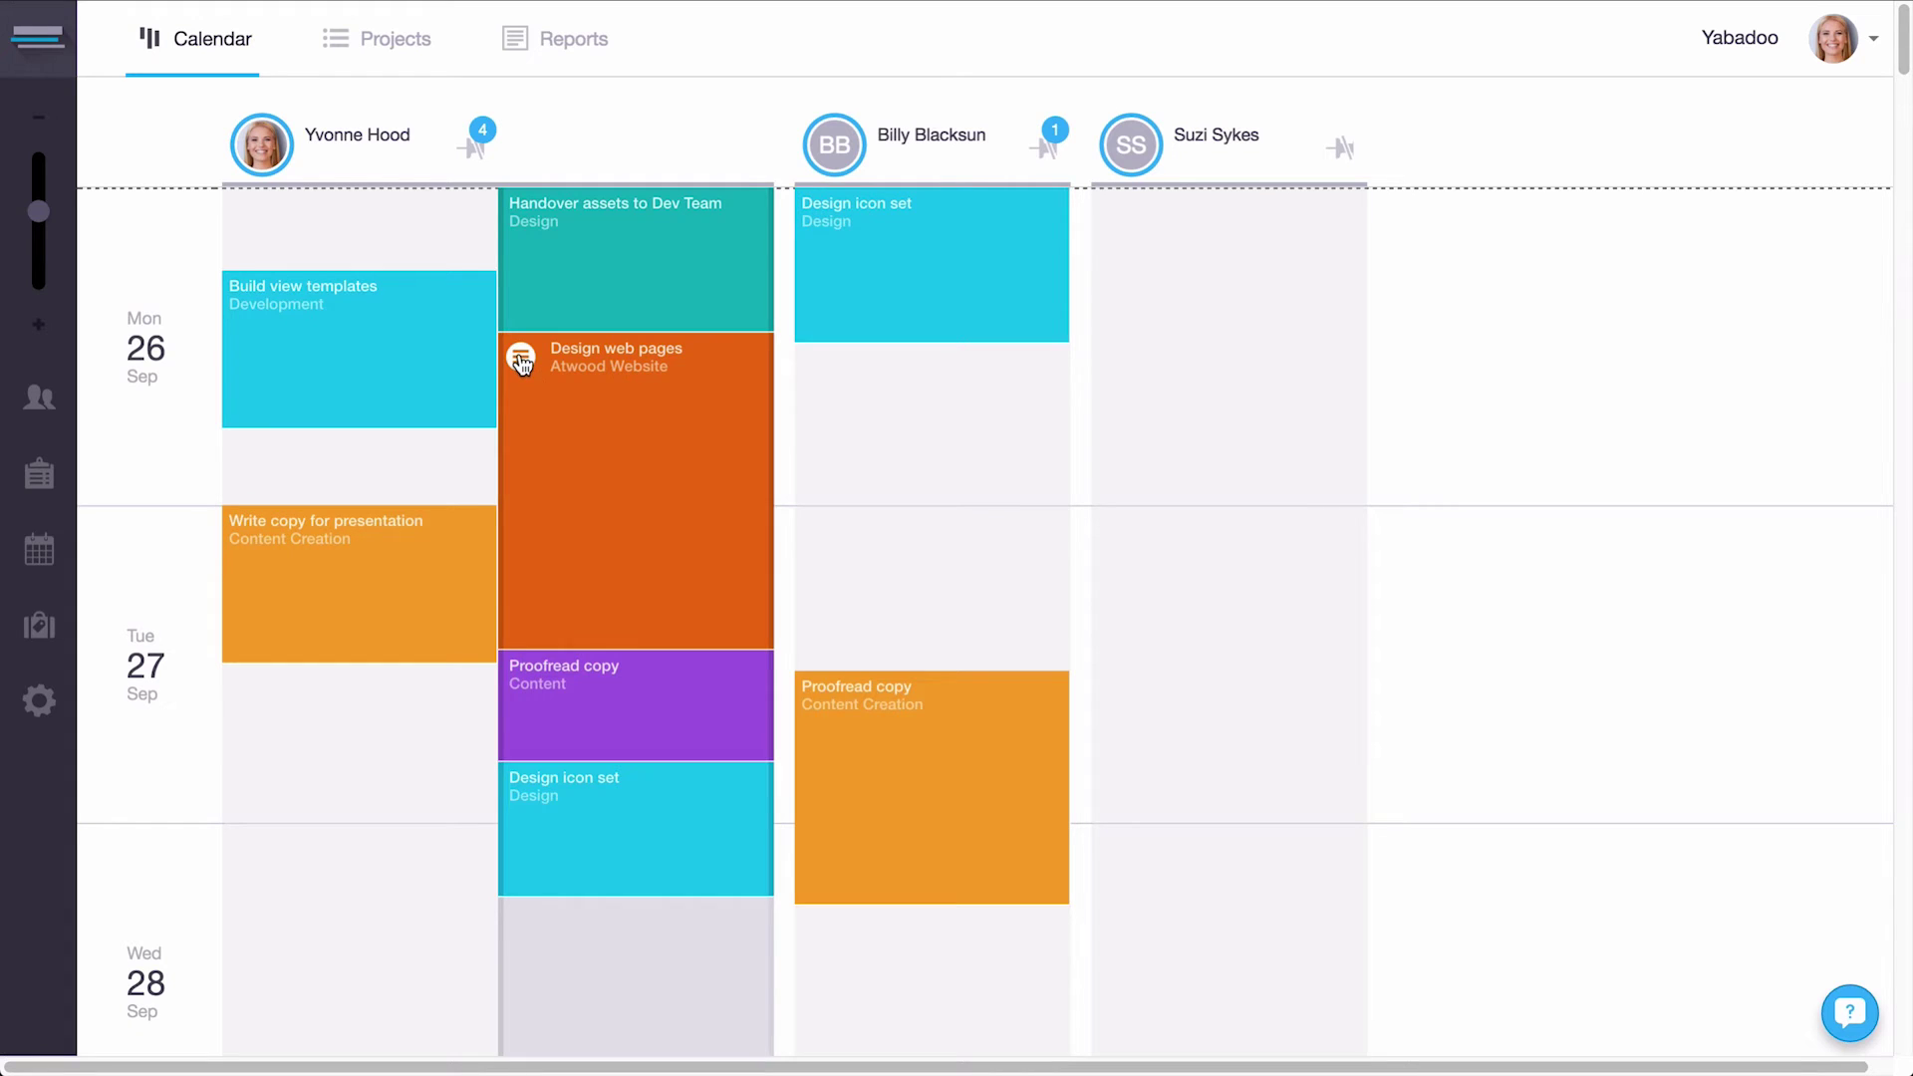
# Add the comment "This is a new comment" to "Design web pages", choose a colleague to be emailed, and save the task.
pyautogui.click(522, 358)
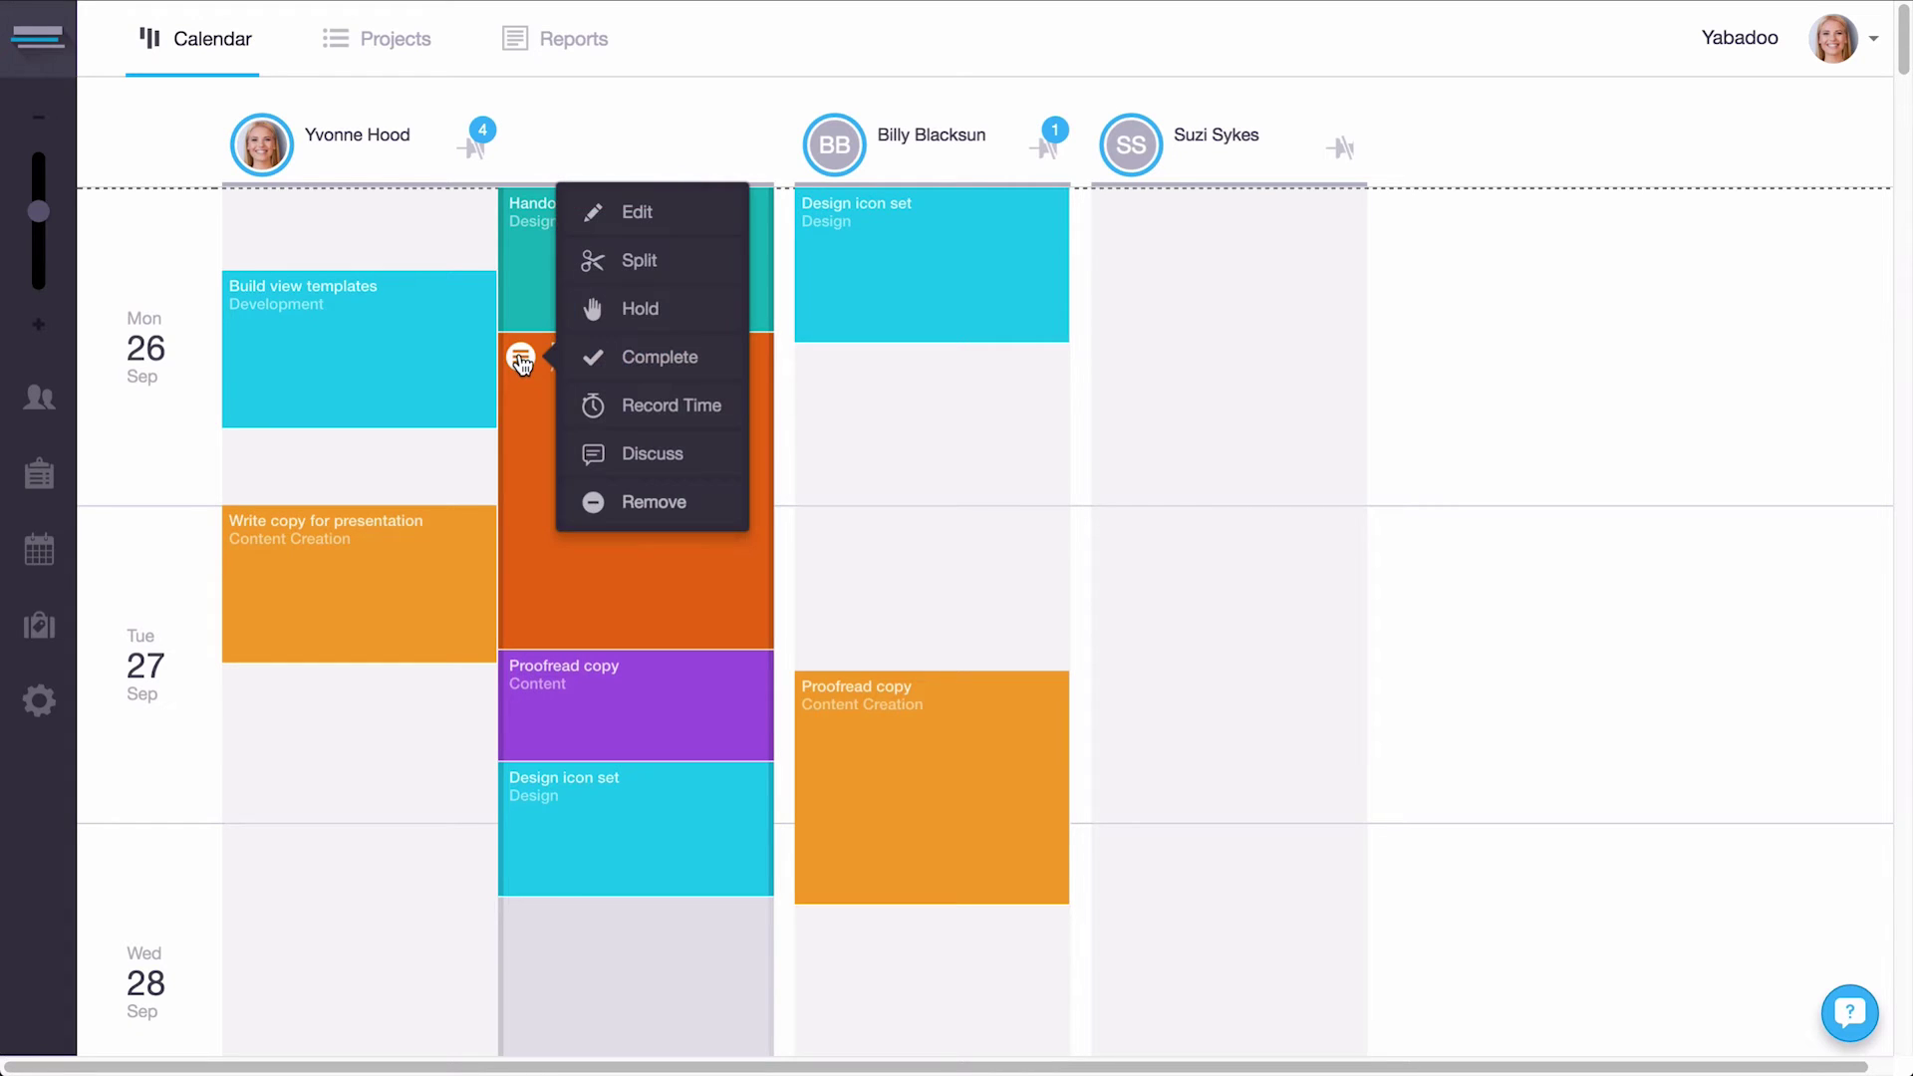
pyautogui.click(653, 453)
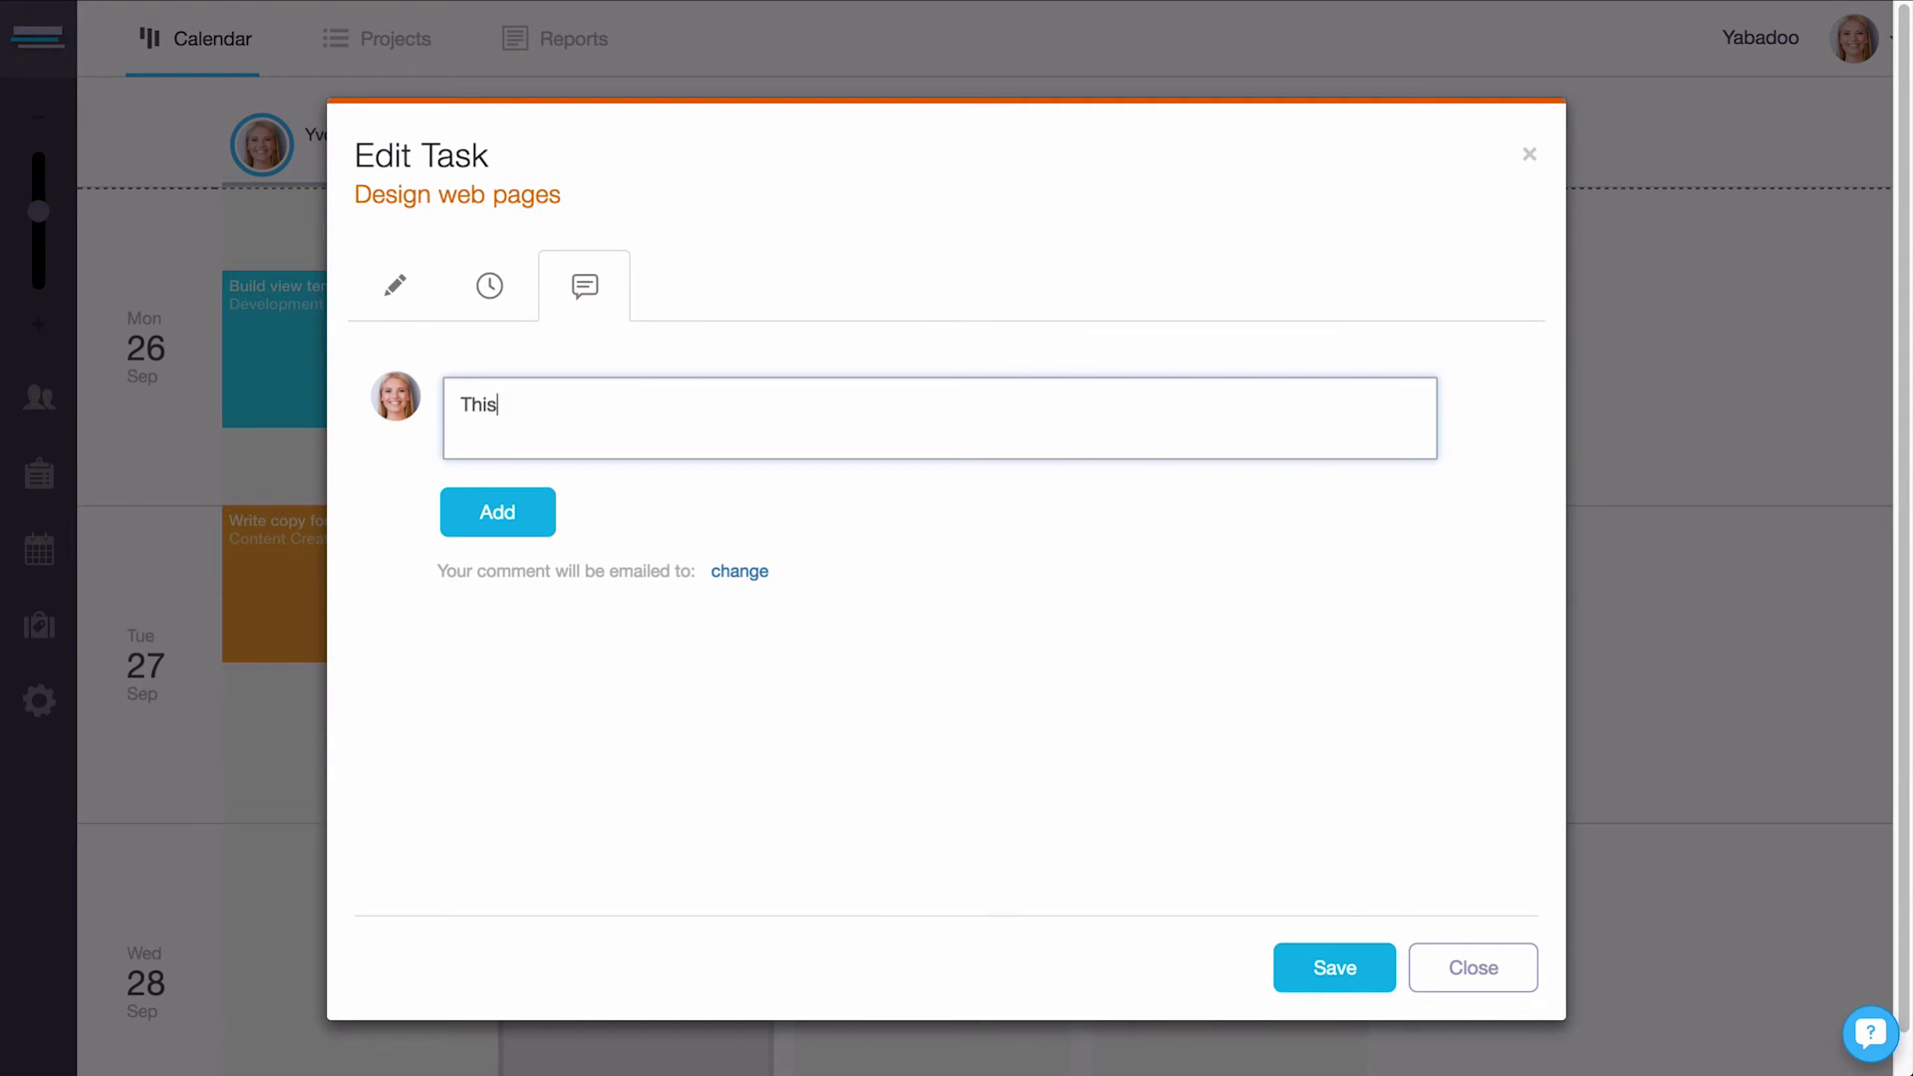
pyautogui.write('This is a new comment')
pyautogui.click(739, 572)
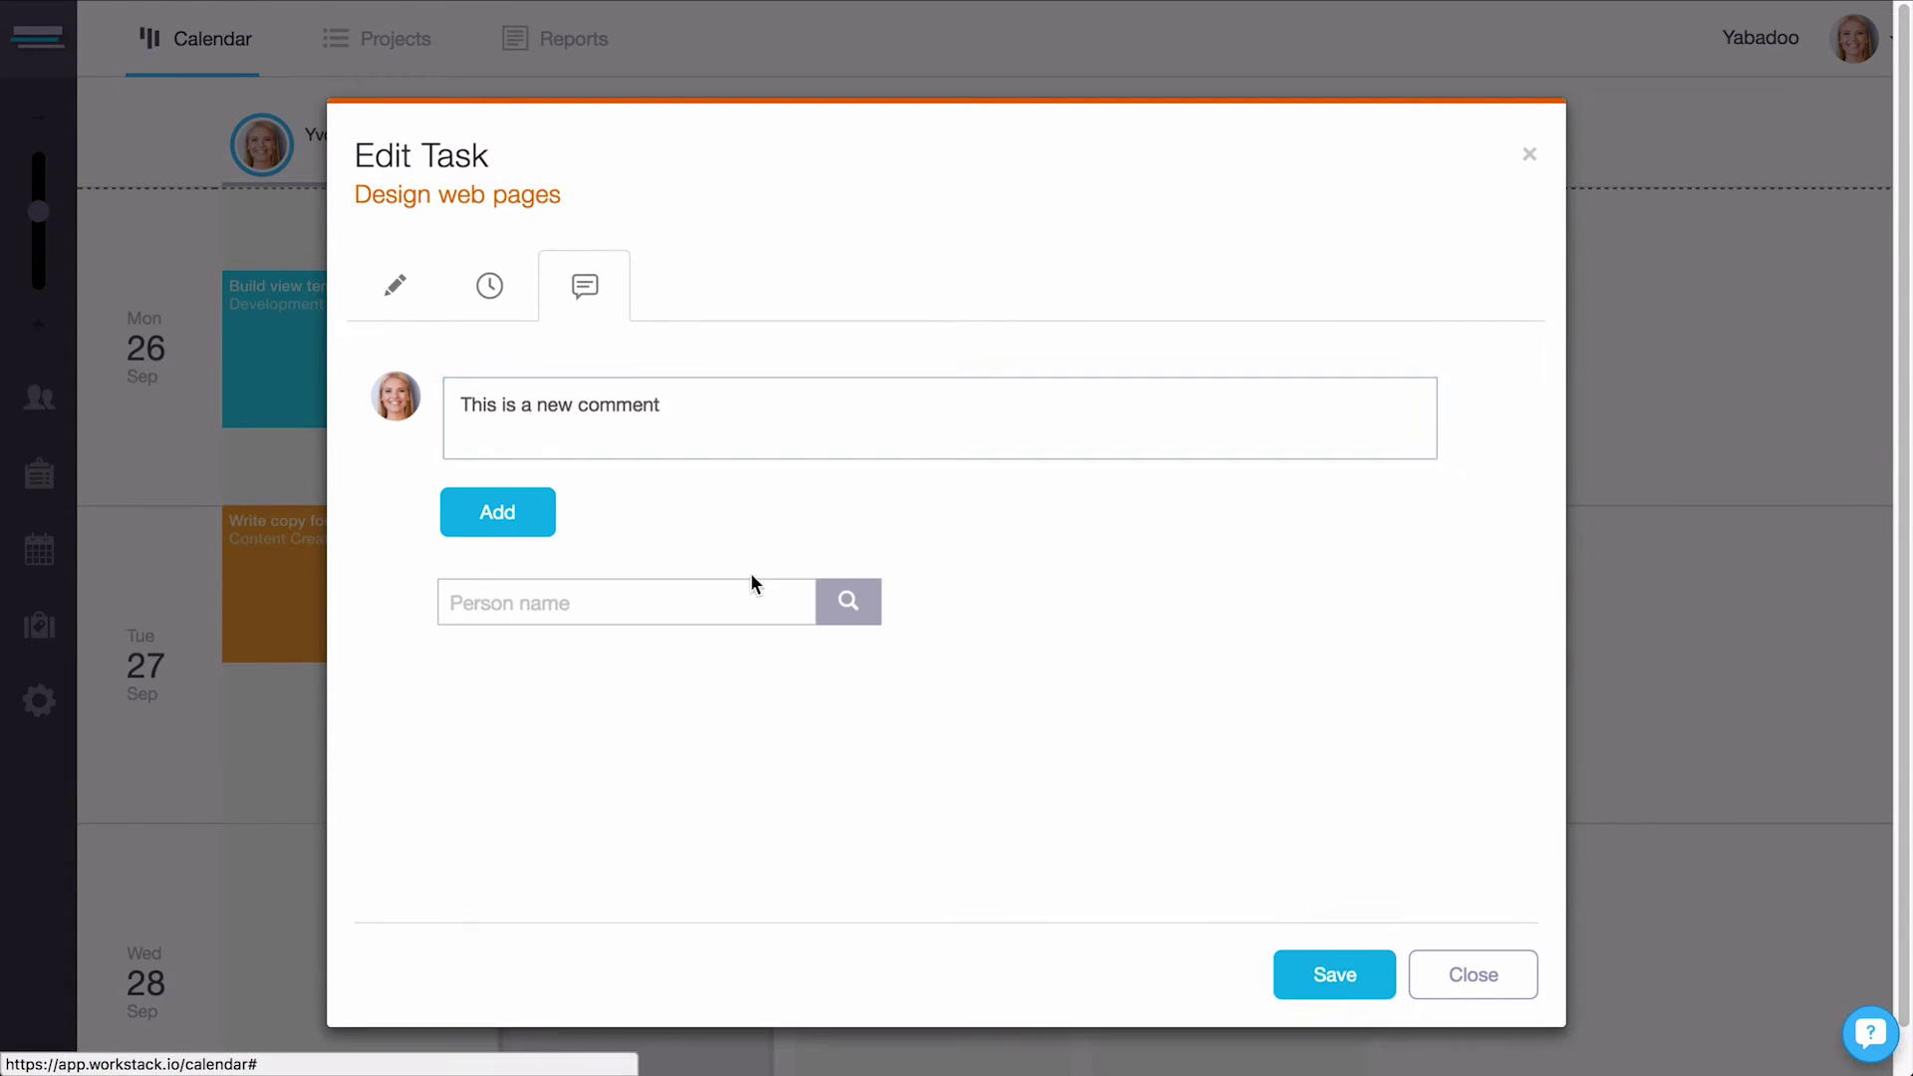
pyautogui.click(525, 603)
pyautogui.click(525, 649)
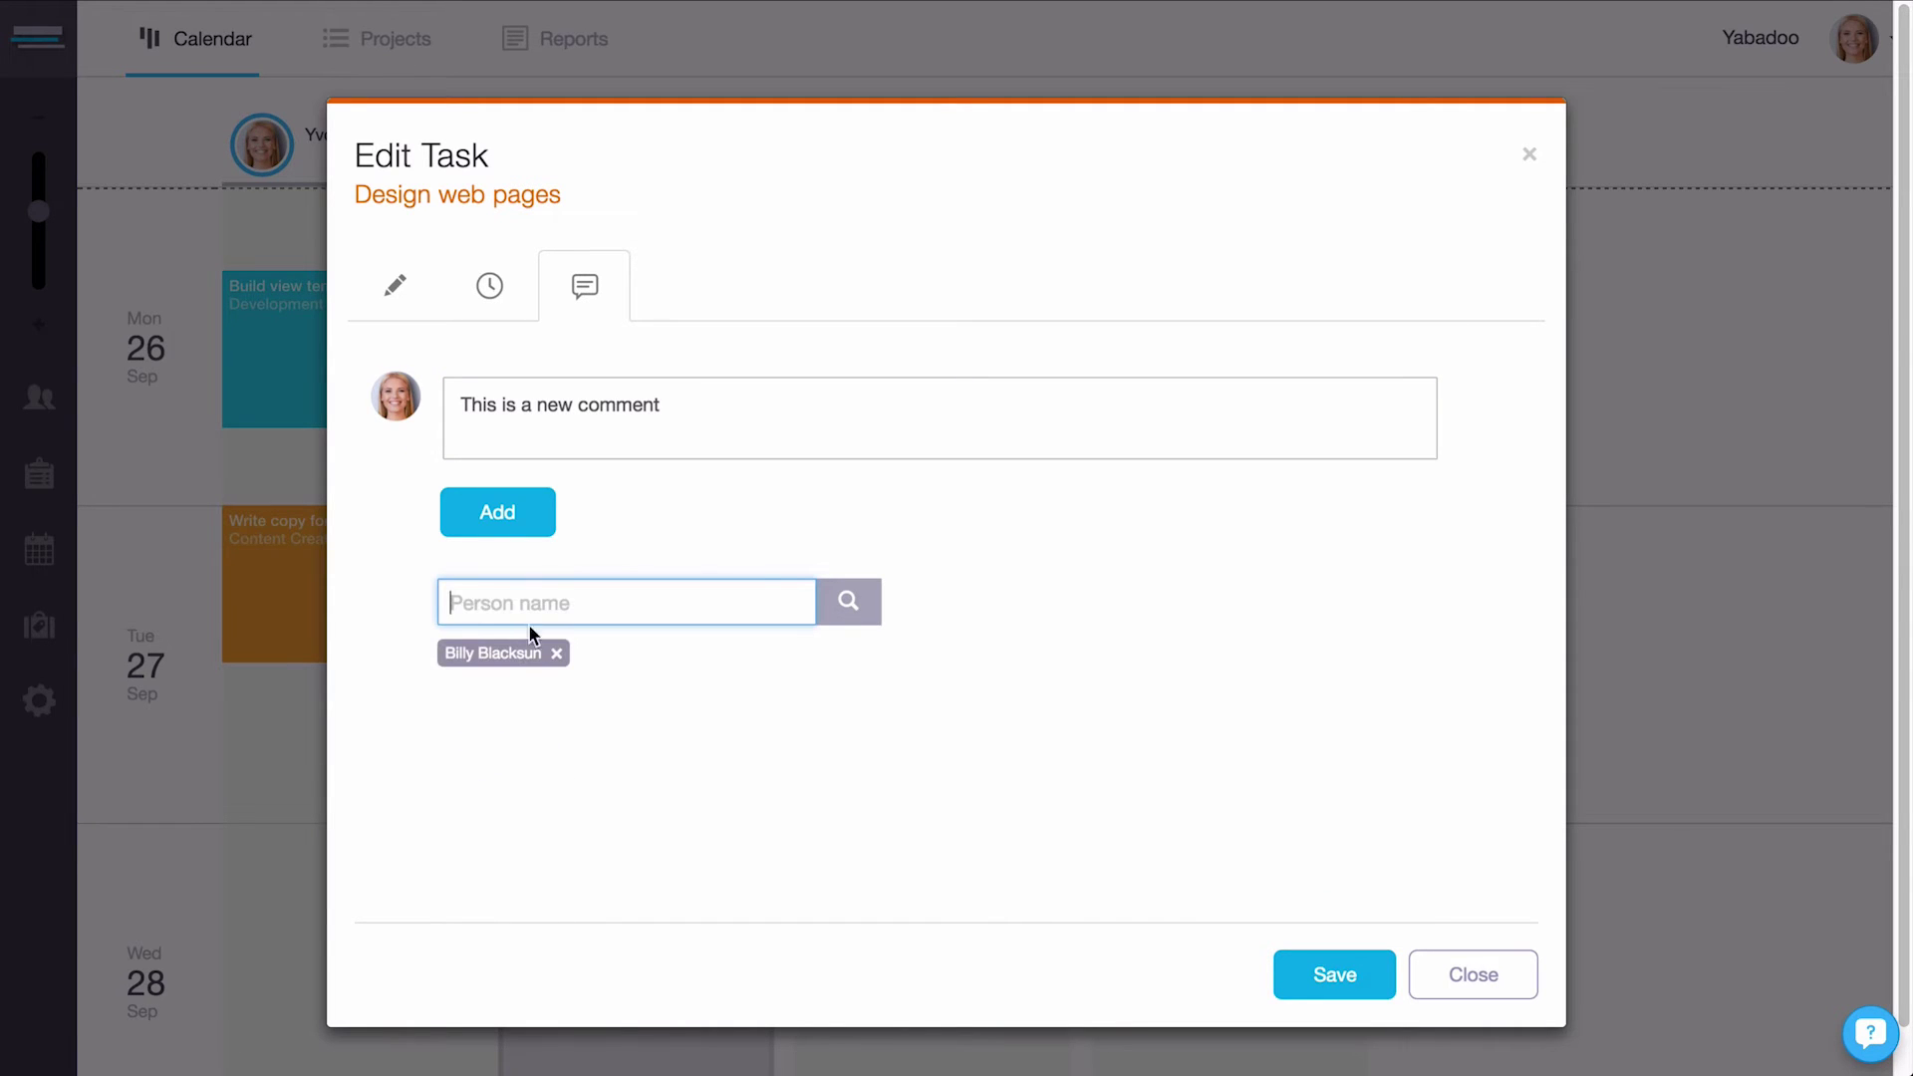
pyautogui.click(516, 520)
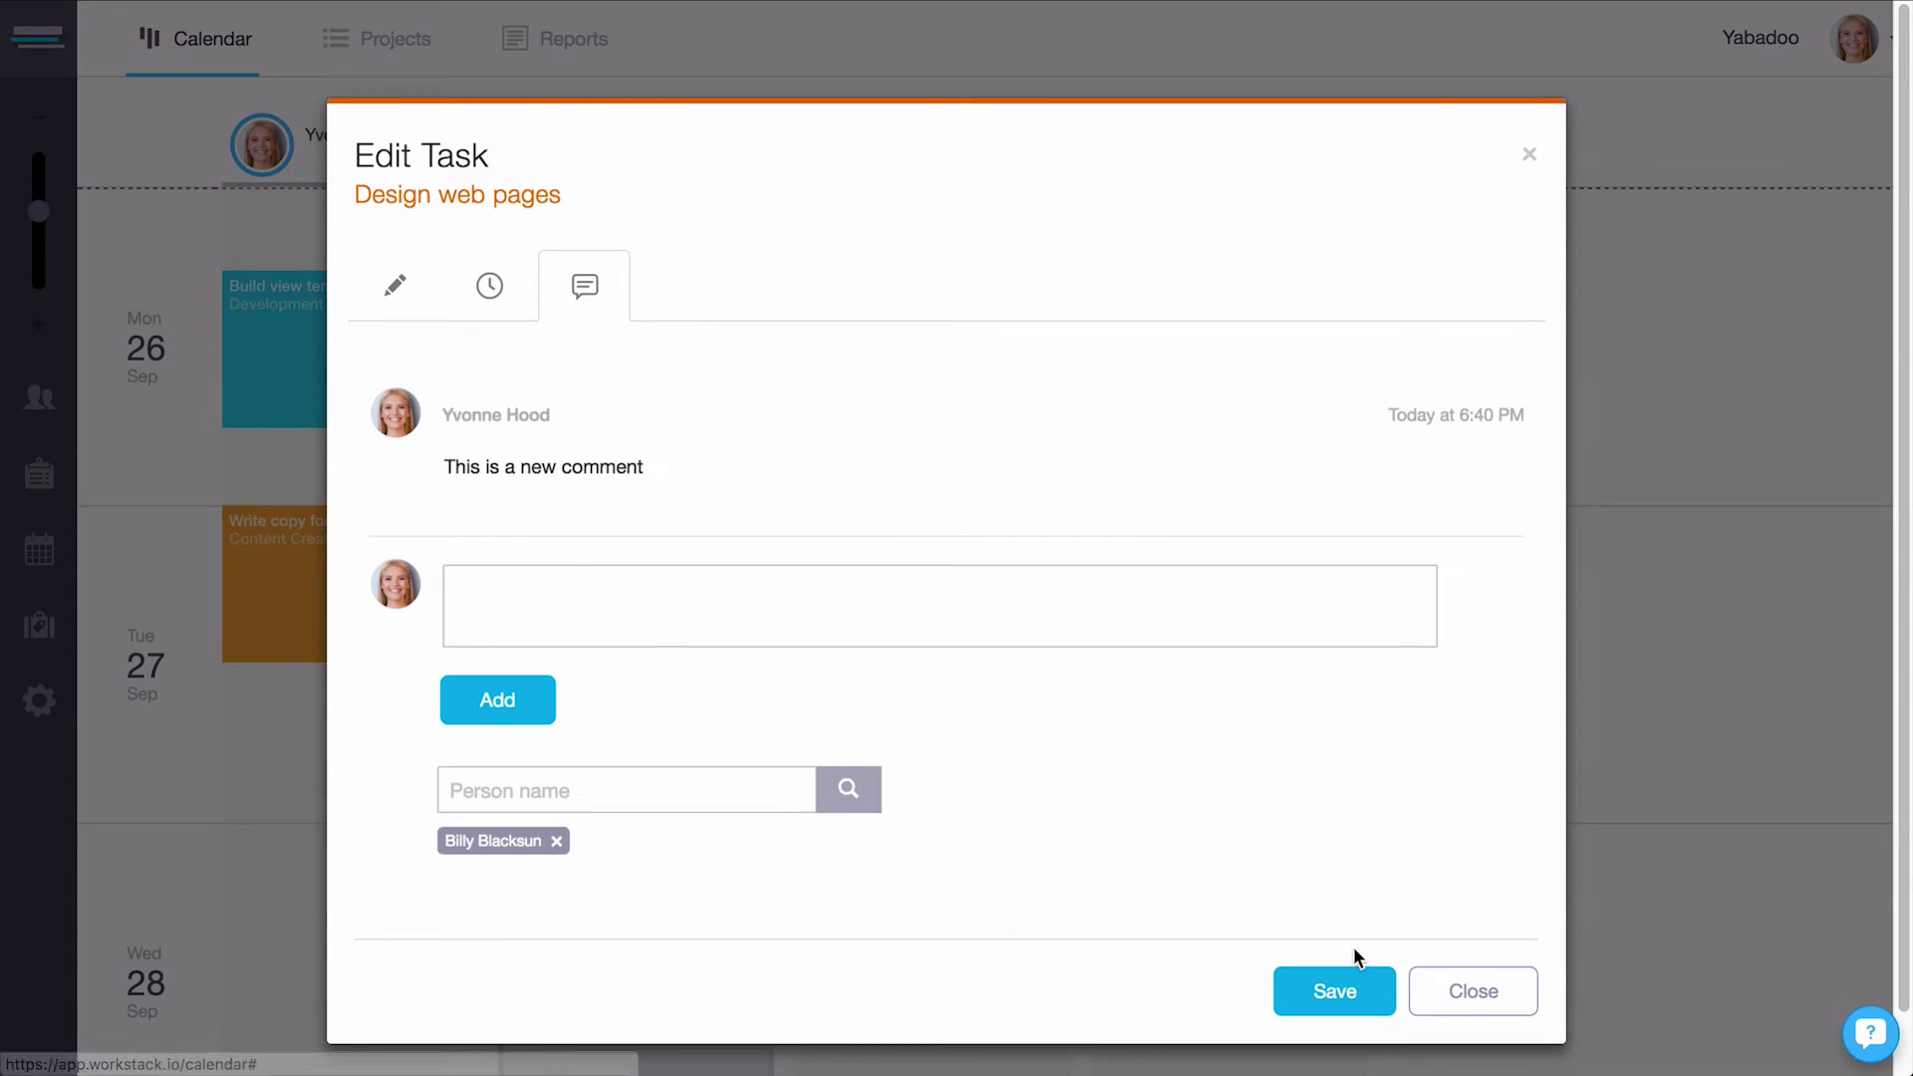
pyautogui.click(1340, 981)
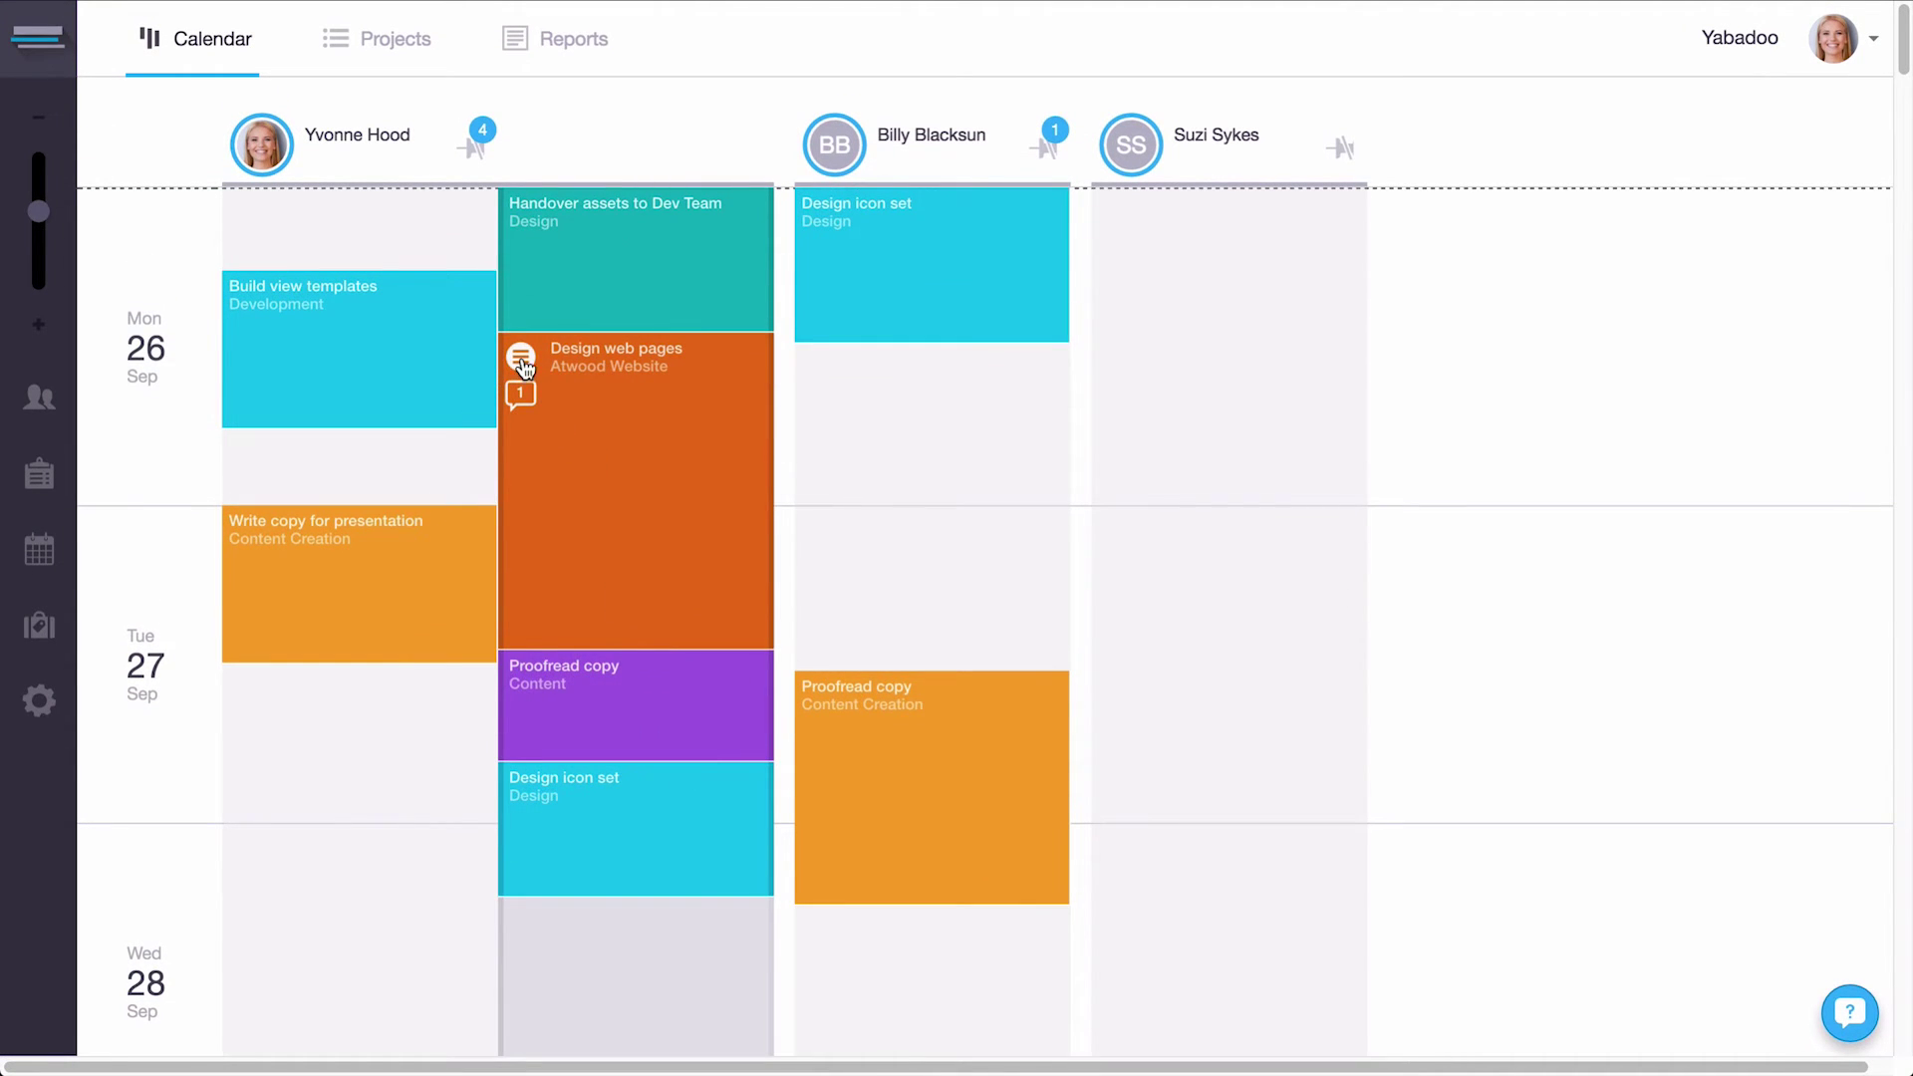
# Record a time entry on the unpinned "Design web pages" task, dated 26/09/2016 with 4 in the hours, and save the task.
pyautogui.click(522, 360)
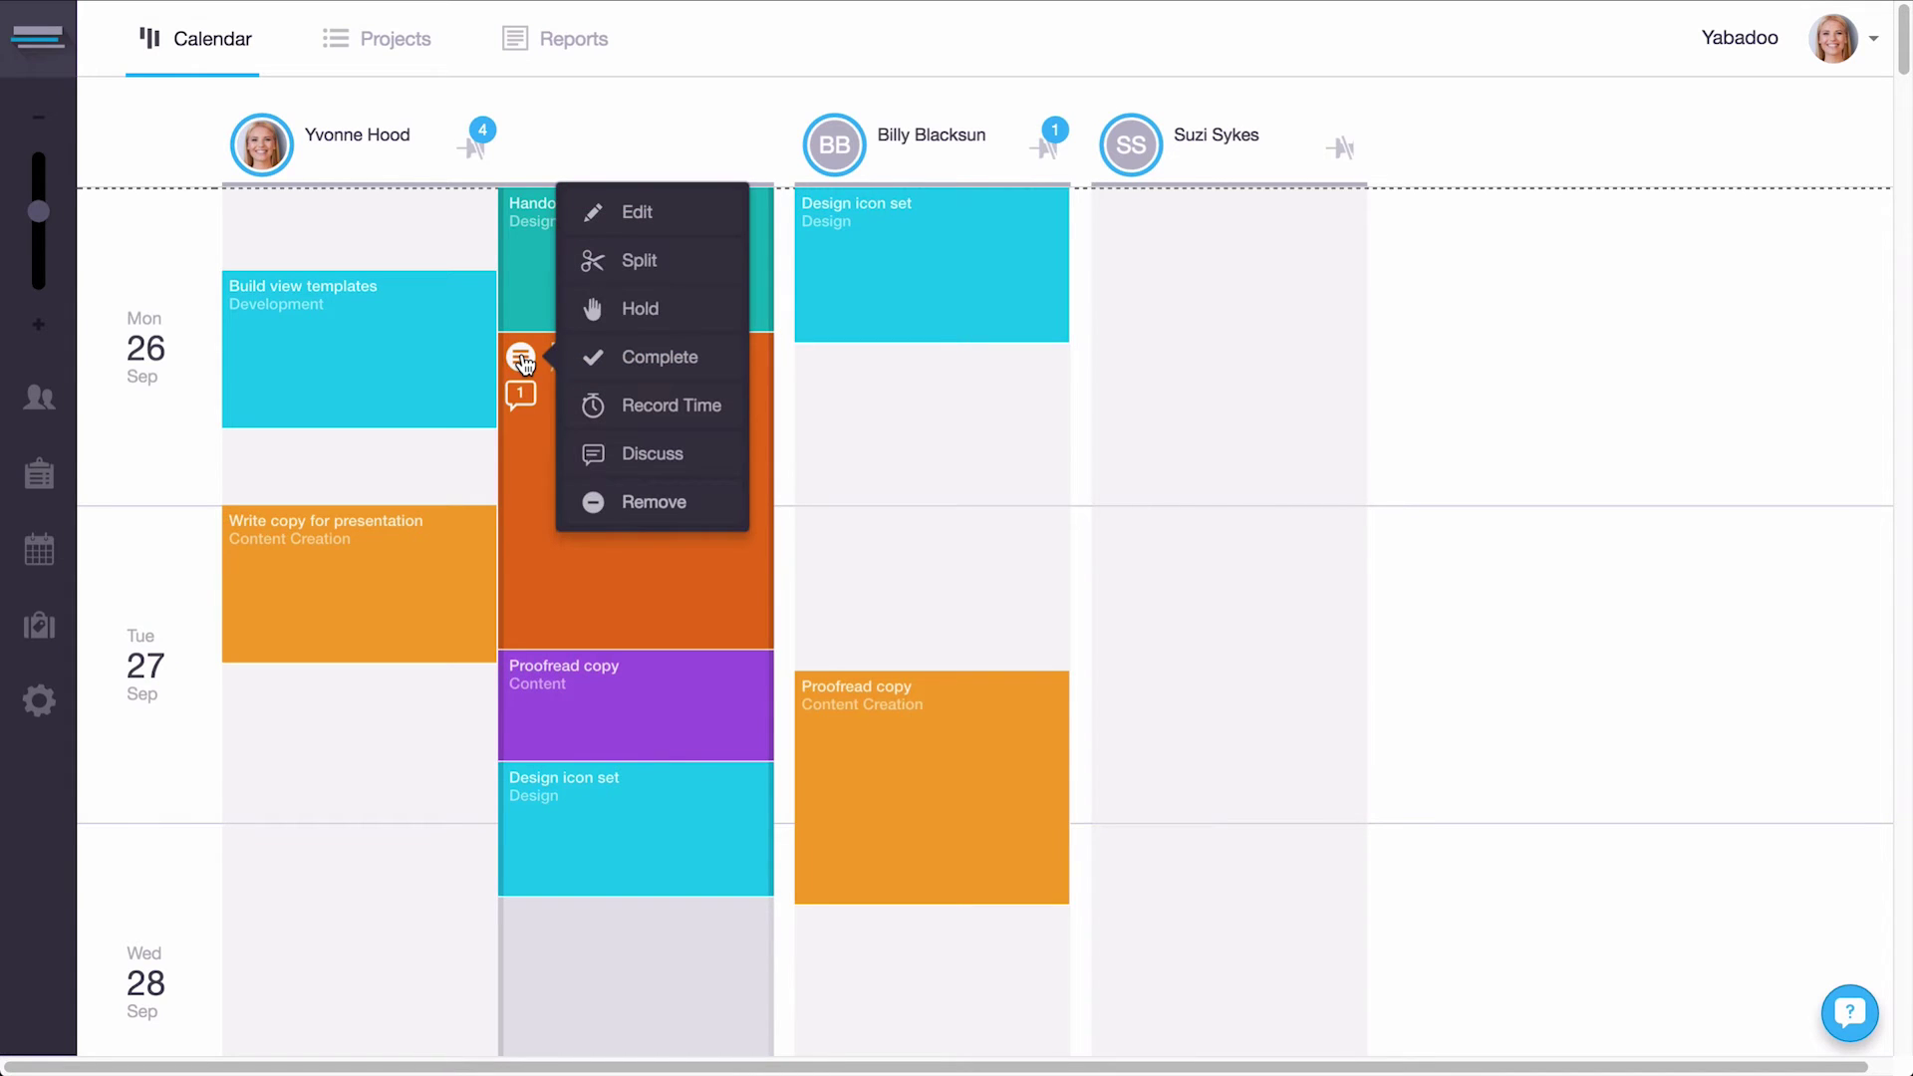
pyautogui.click(638, 214)
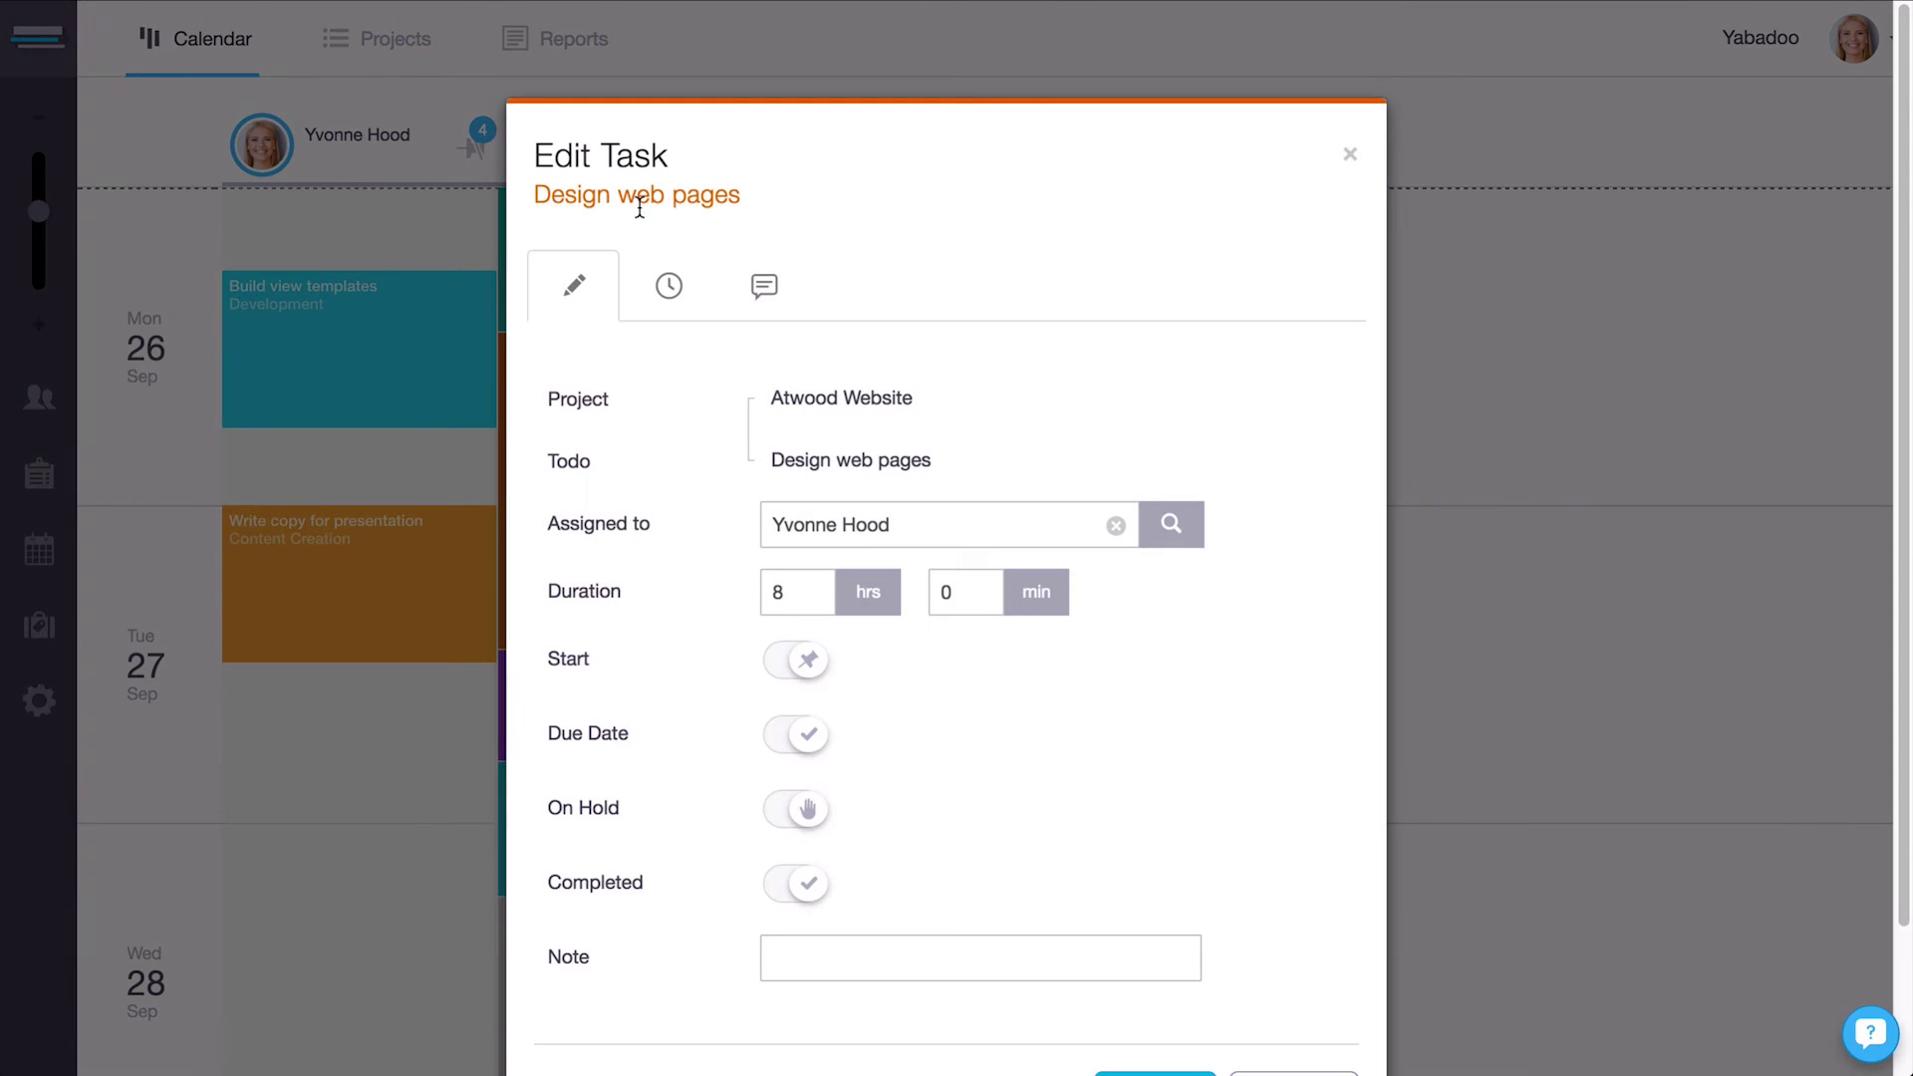
pyautogui.click(672, 295)
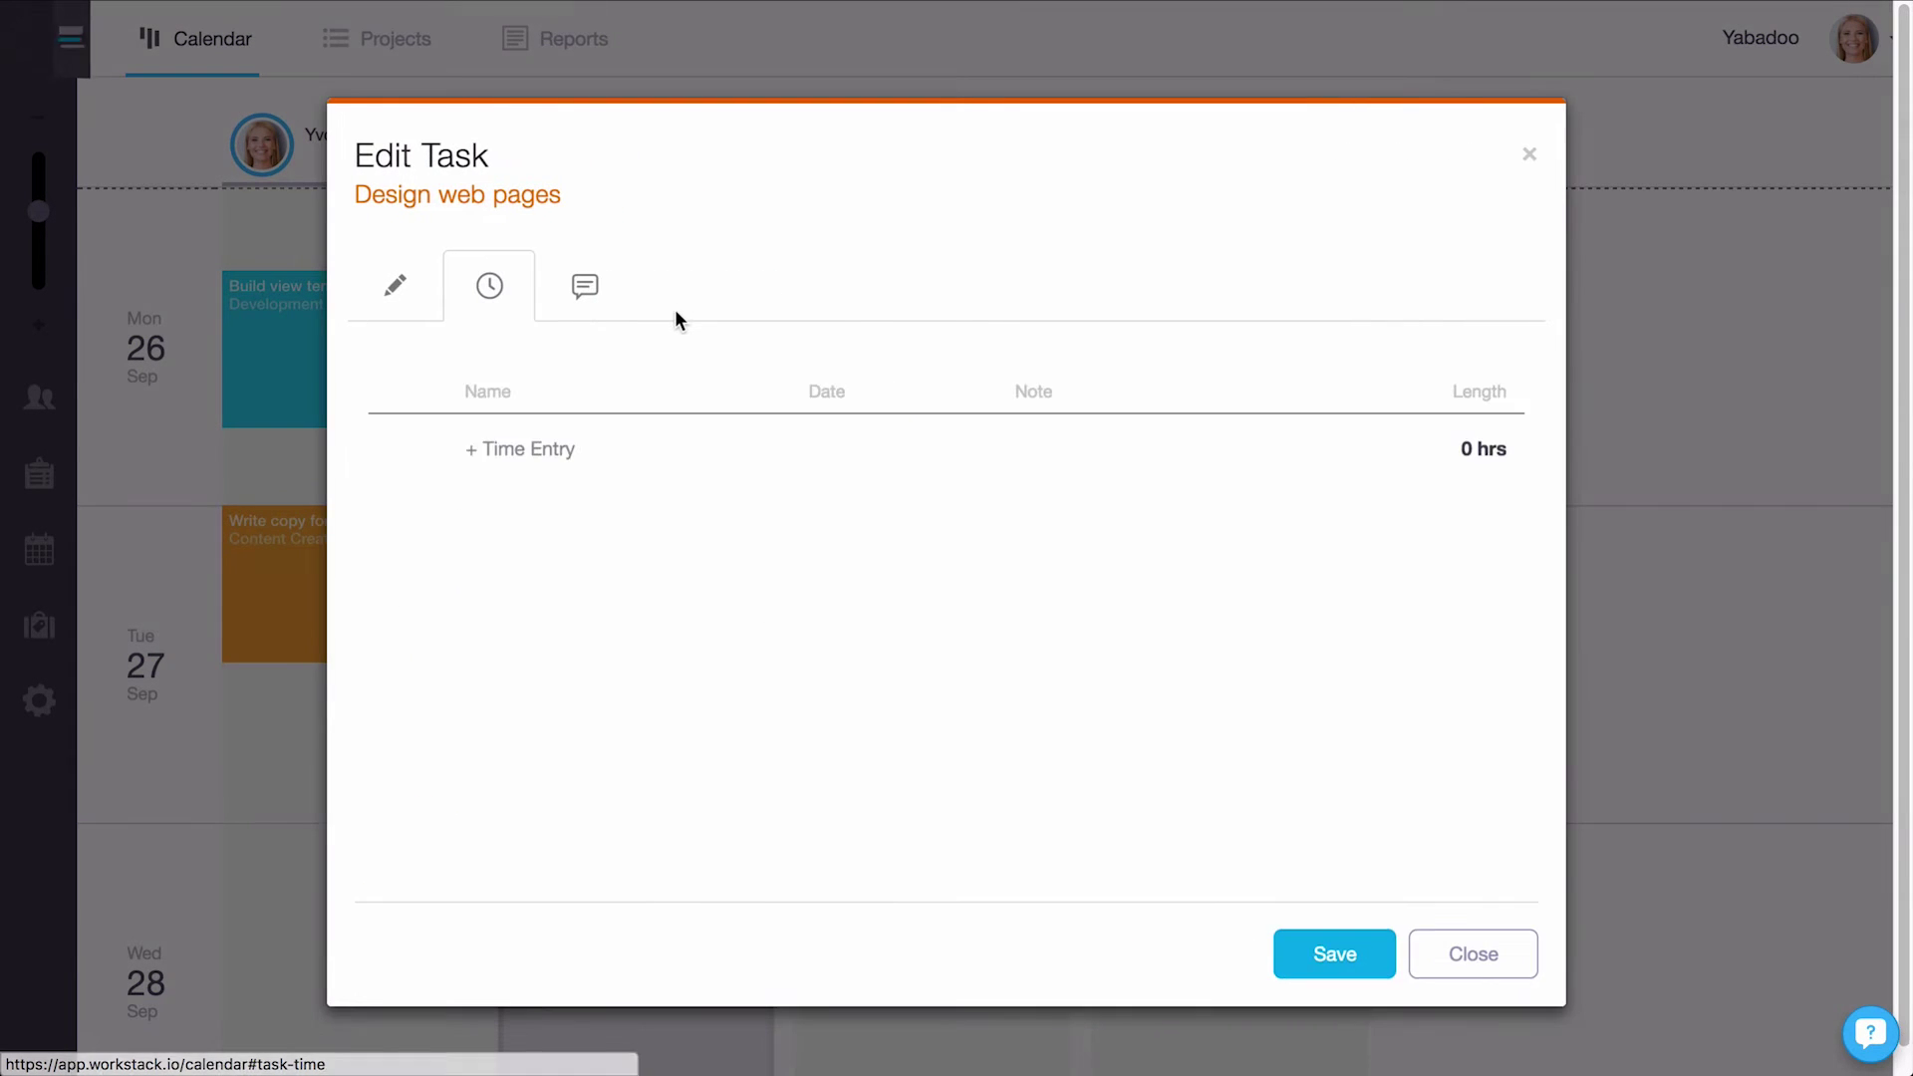
pyautogui.click(526, 448)
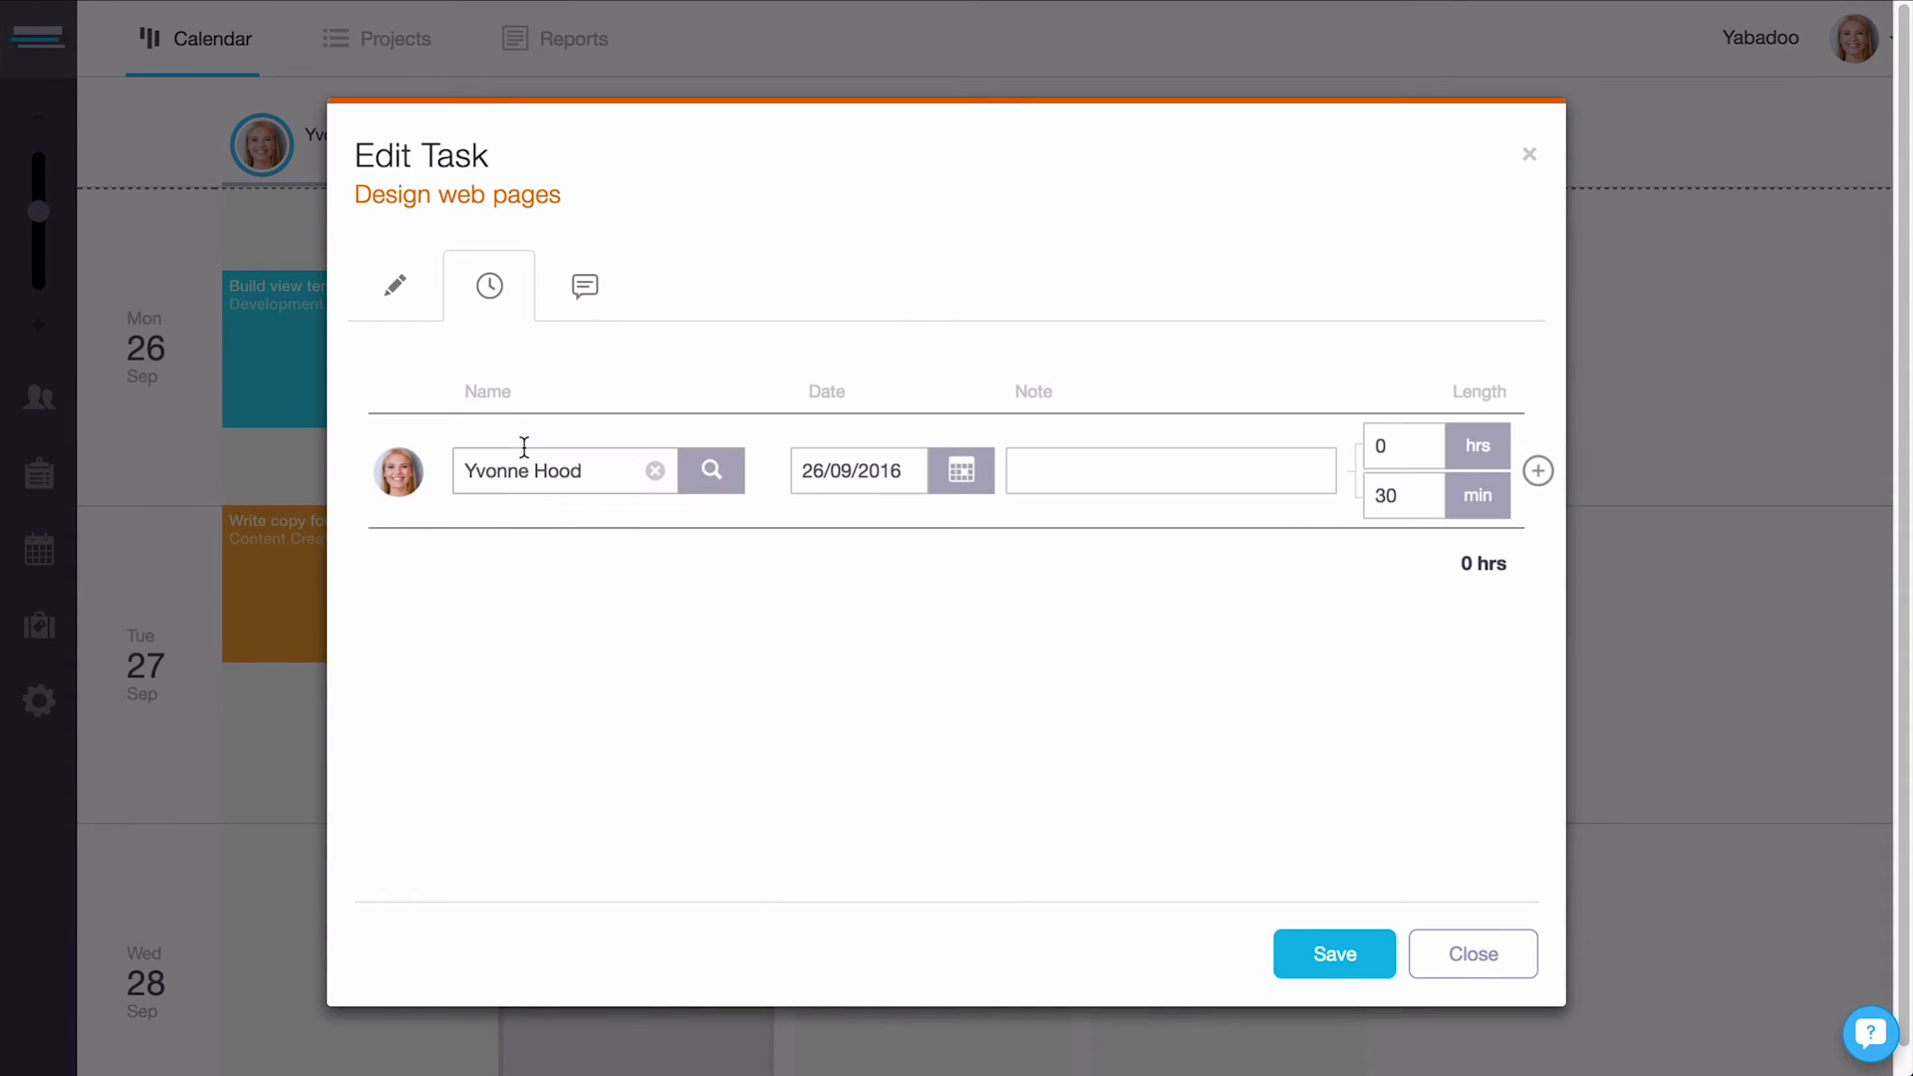
pyautogui.click(1410, 446)
pyautogui.press('BackSpace')
pyautogui.write('4')
pyautogui.click(1326, 955)
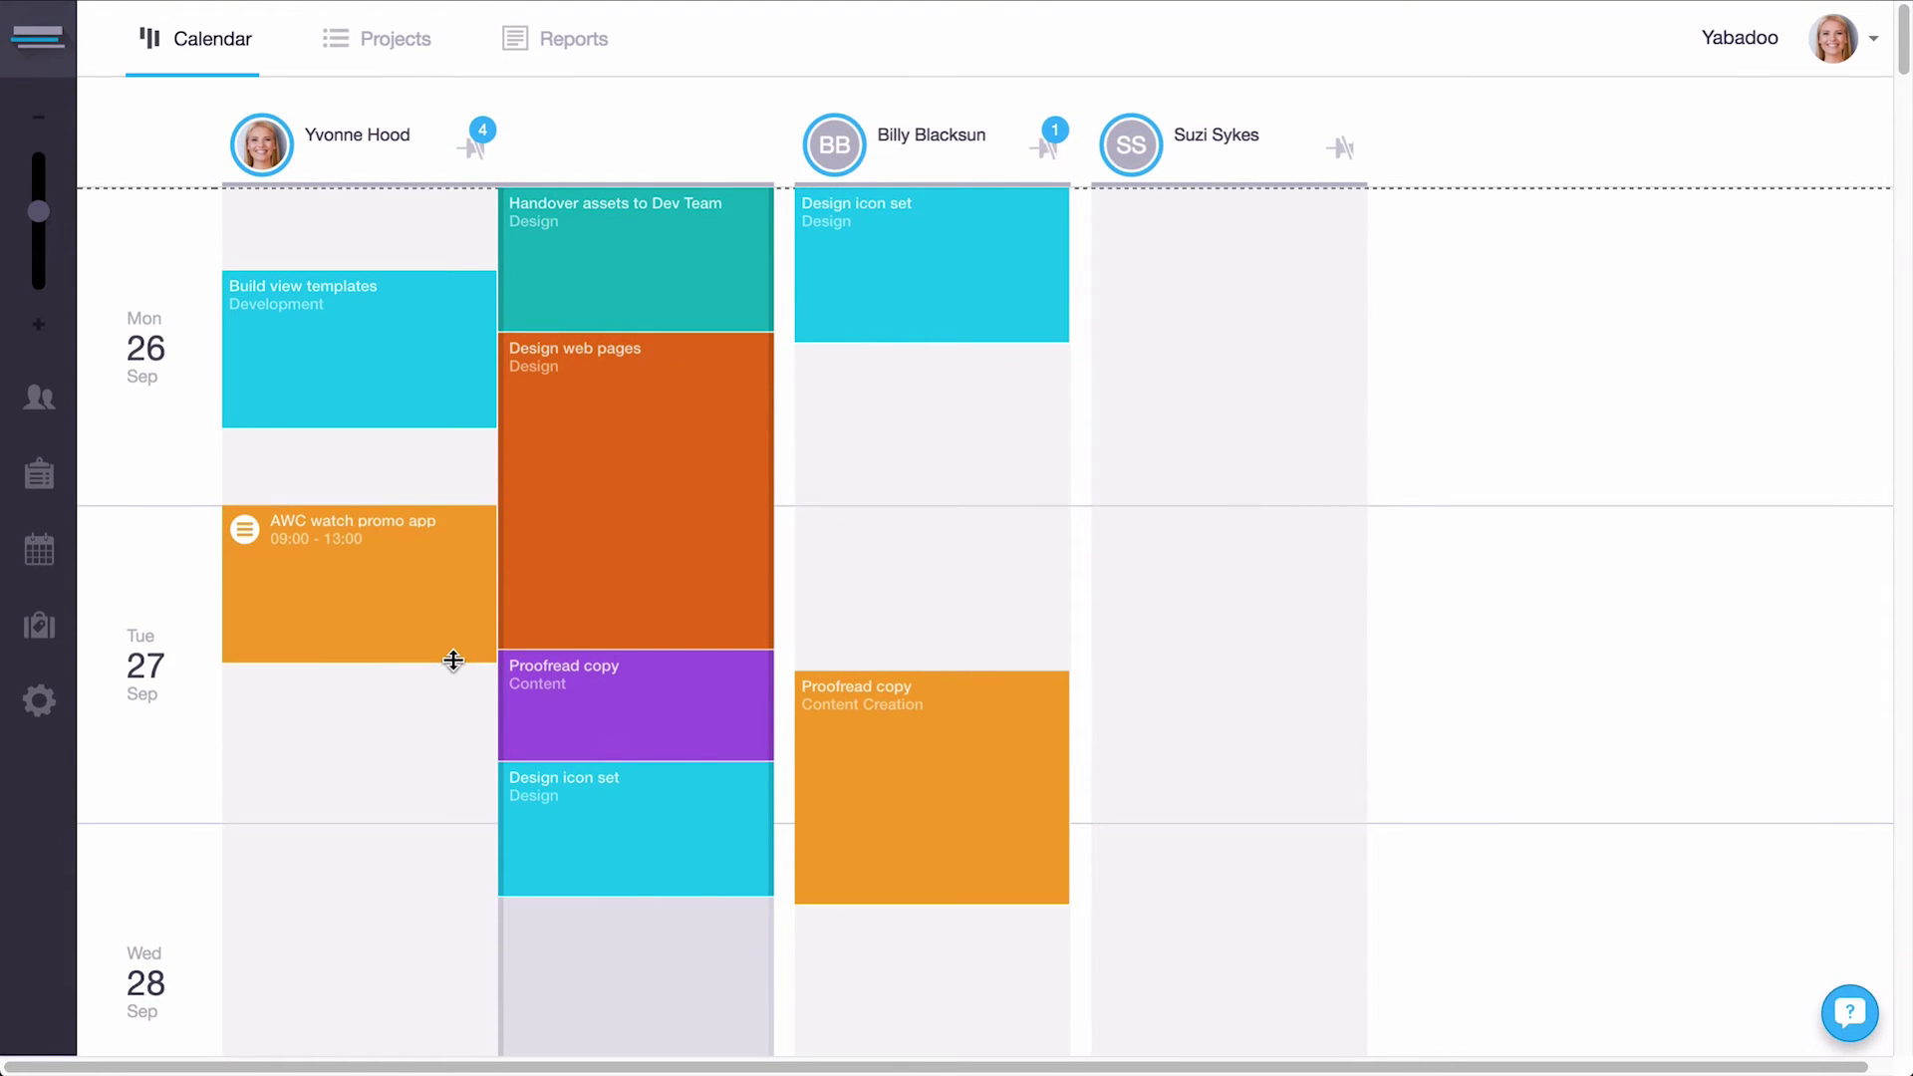
# Open the Atwood Website project for editing from the project search and add the first suggested colleague to its team.
pyautogui.click(39, 477)
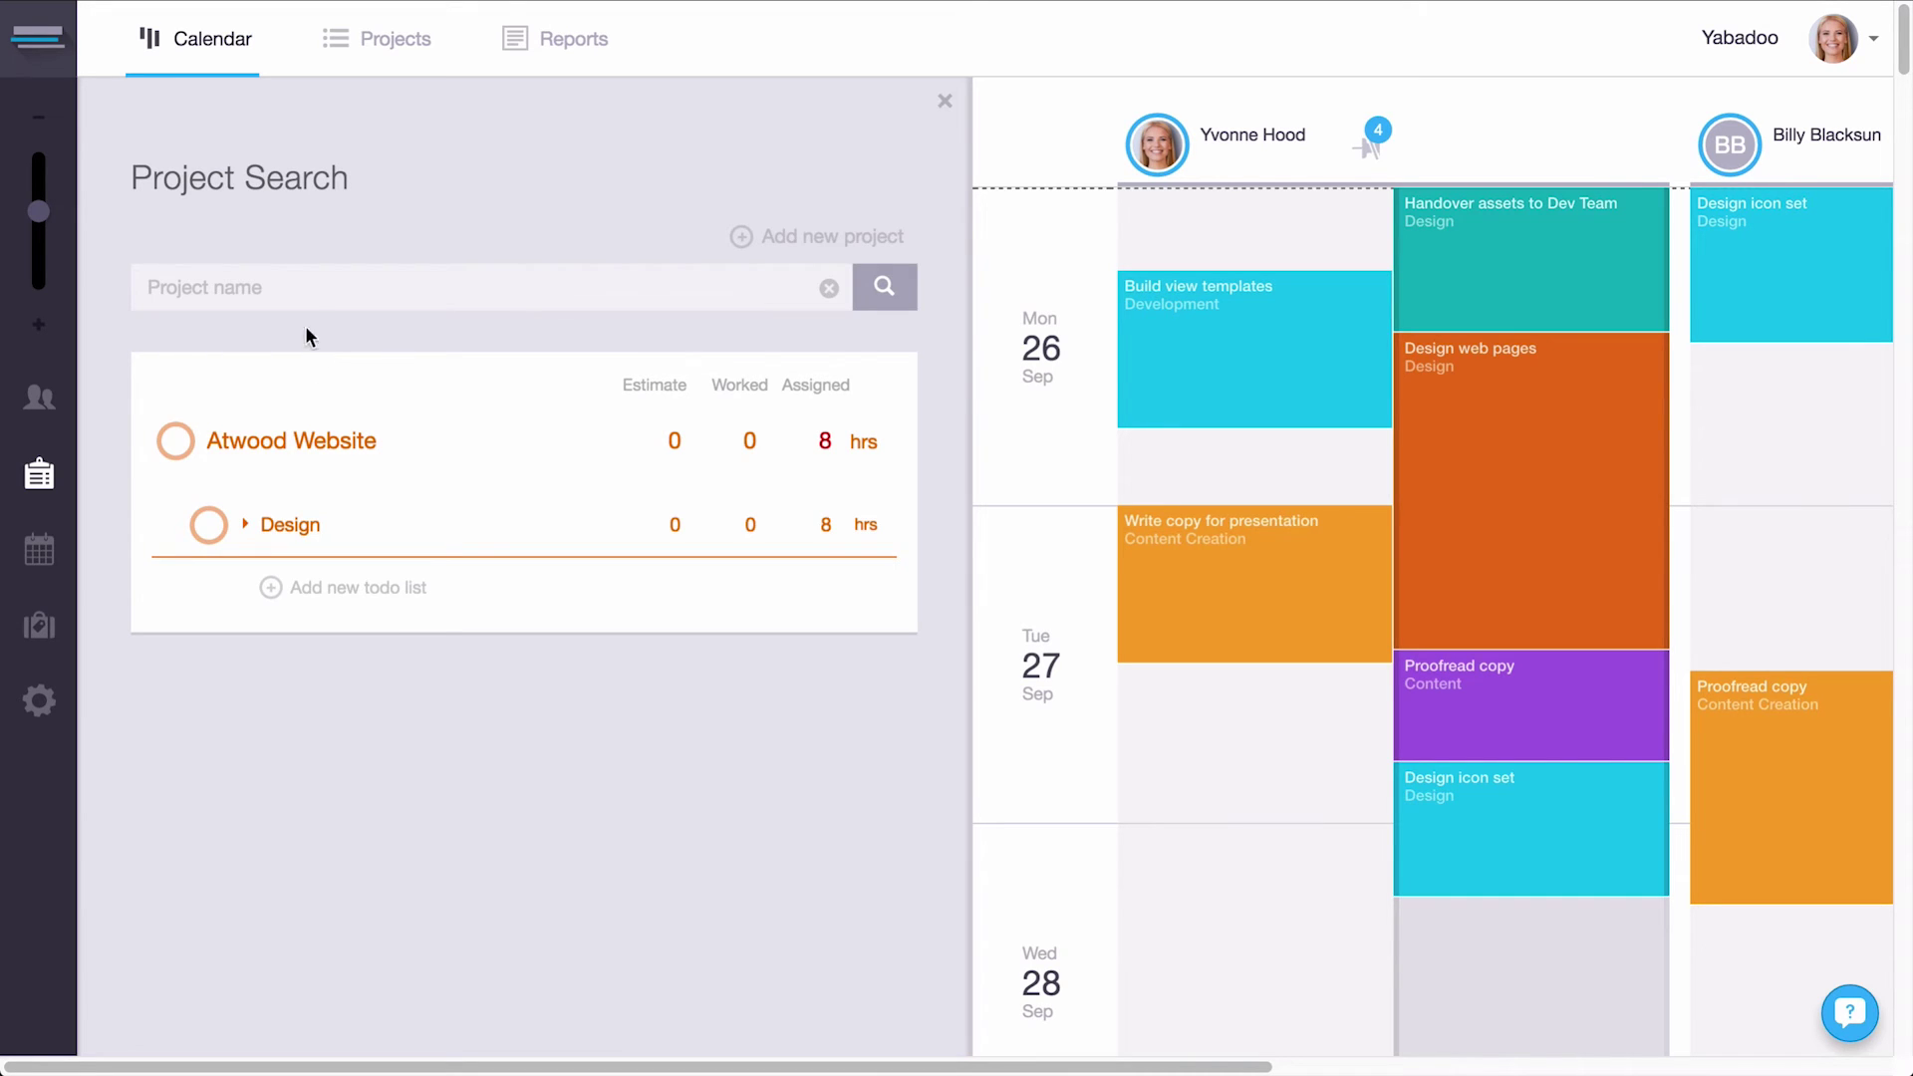
pyautogui.click(286, 287)
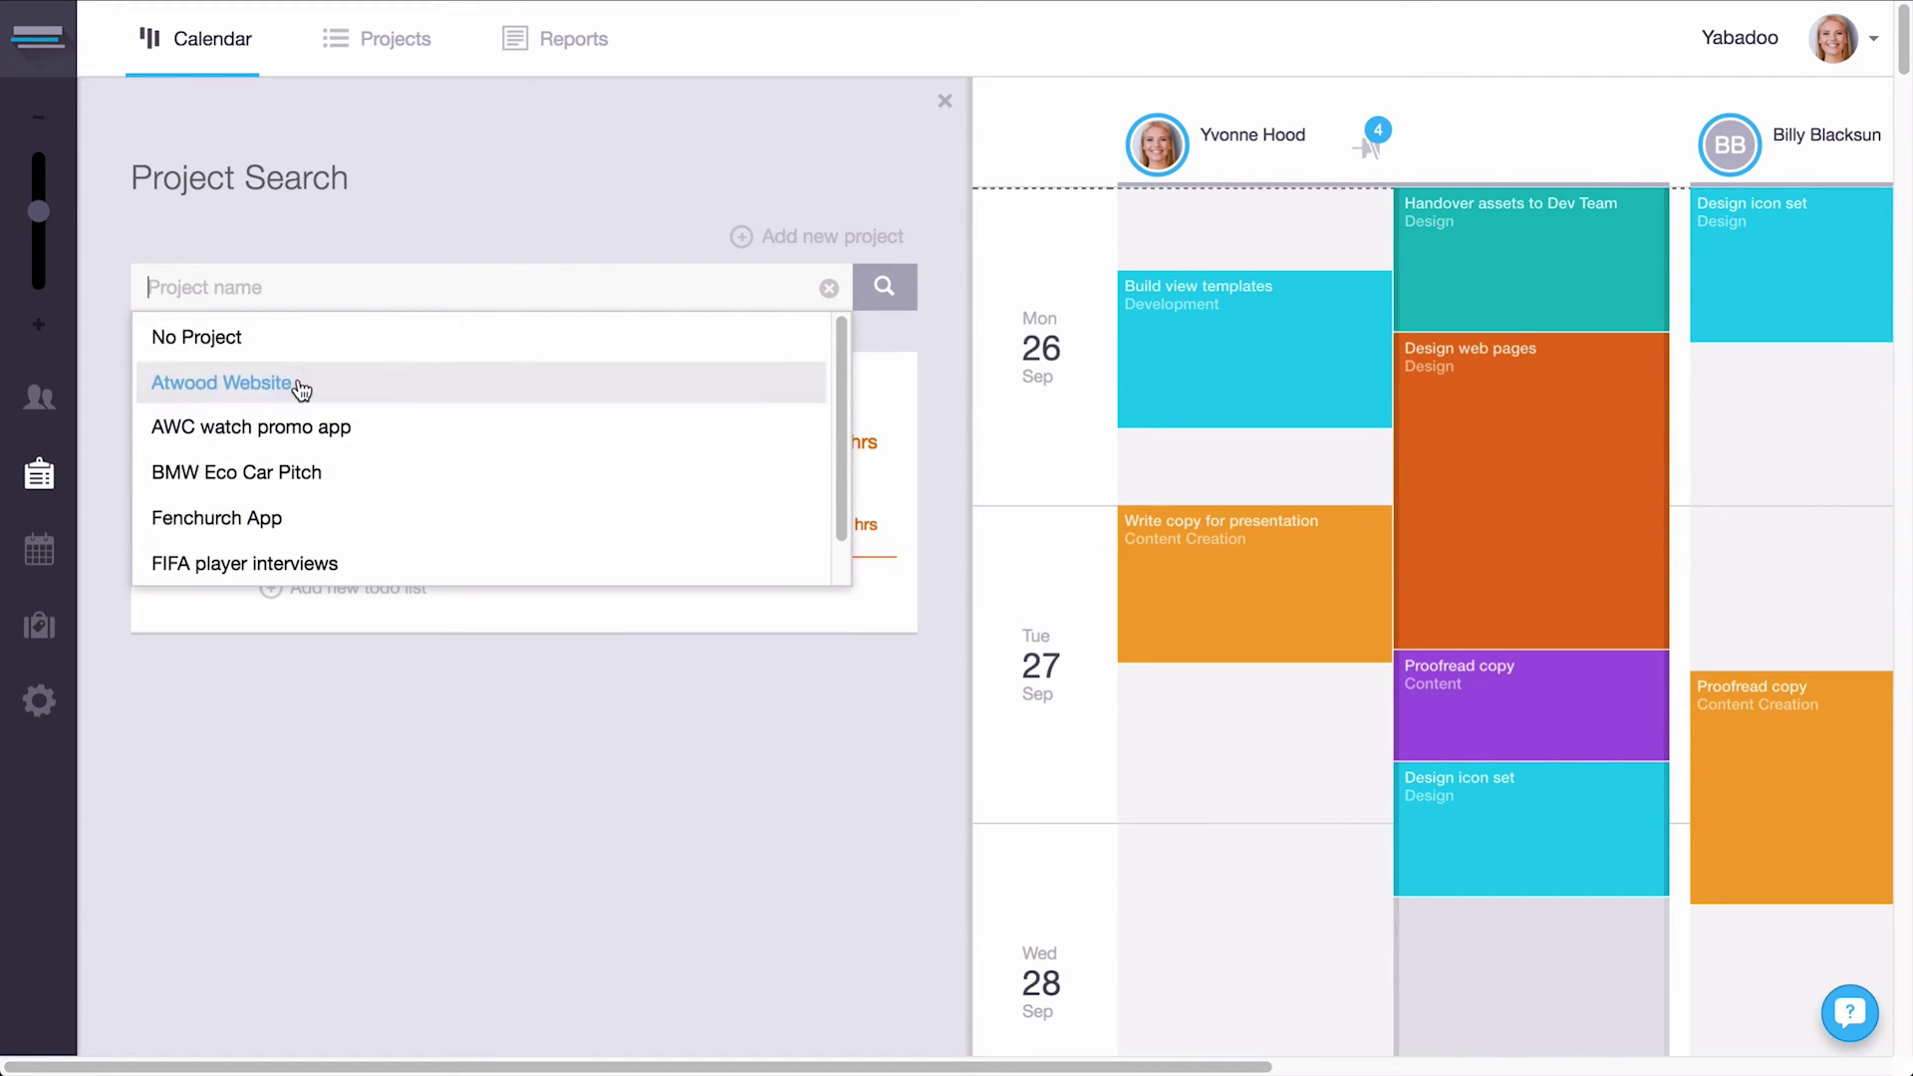
pyautogui.click(341, 224)
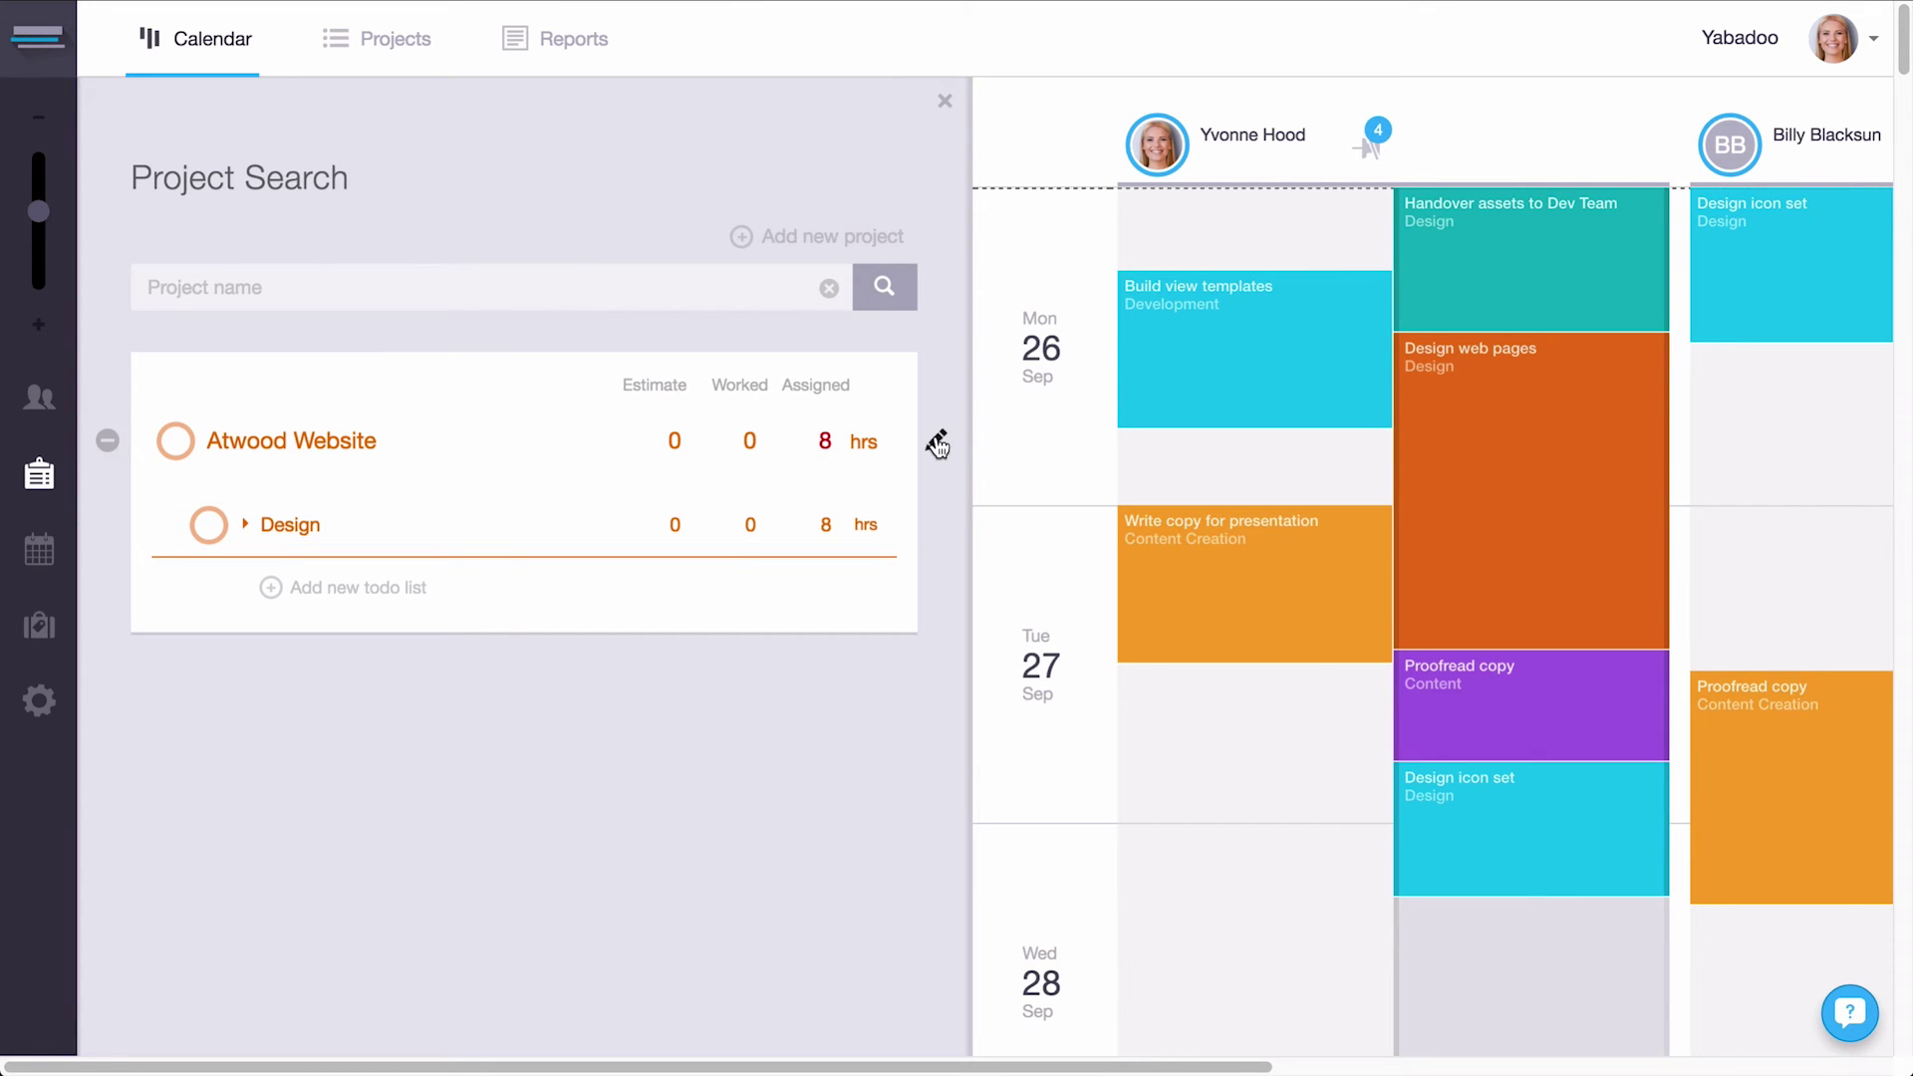
pyautogui.click(936, 445)
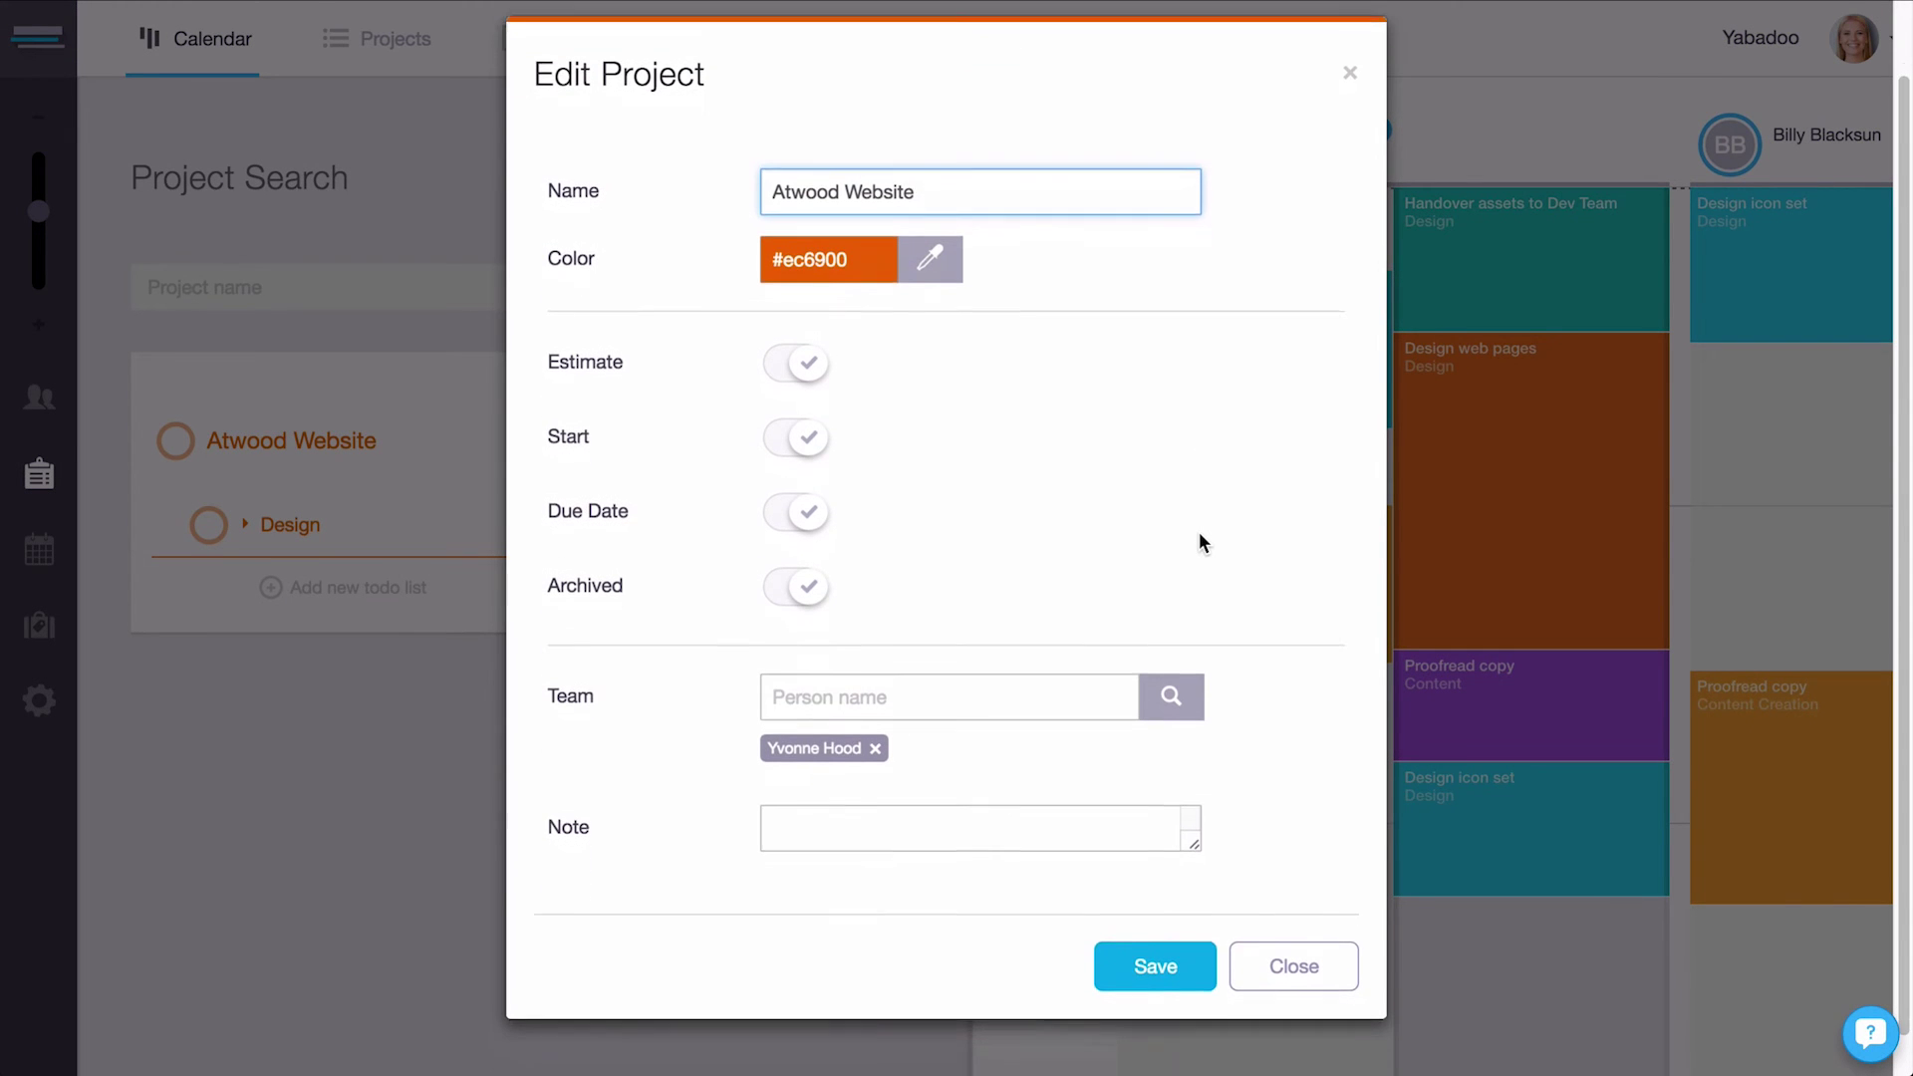
pyautogui.click(893, 685)
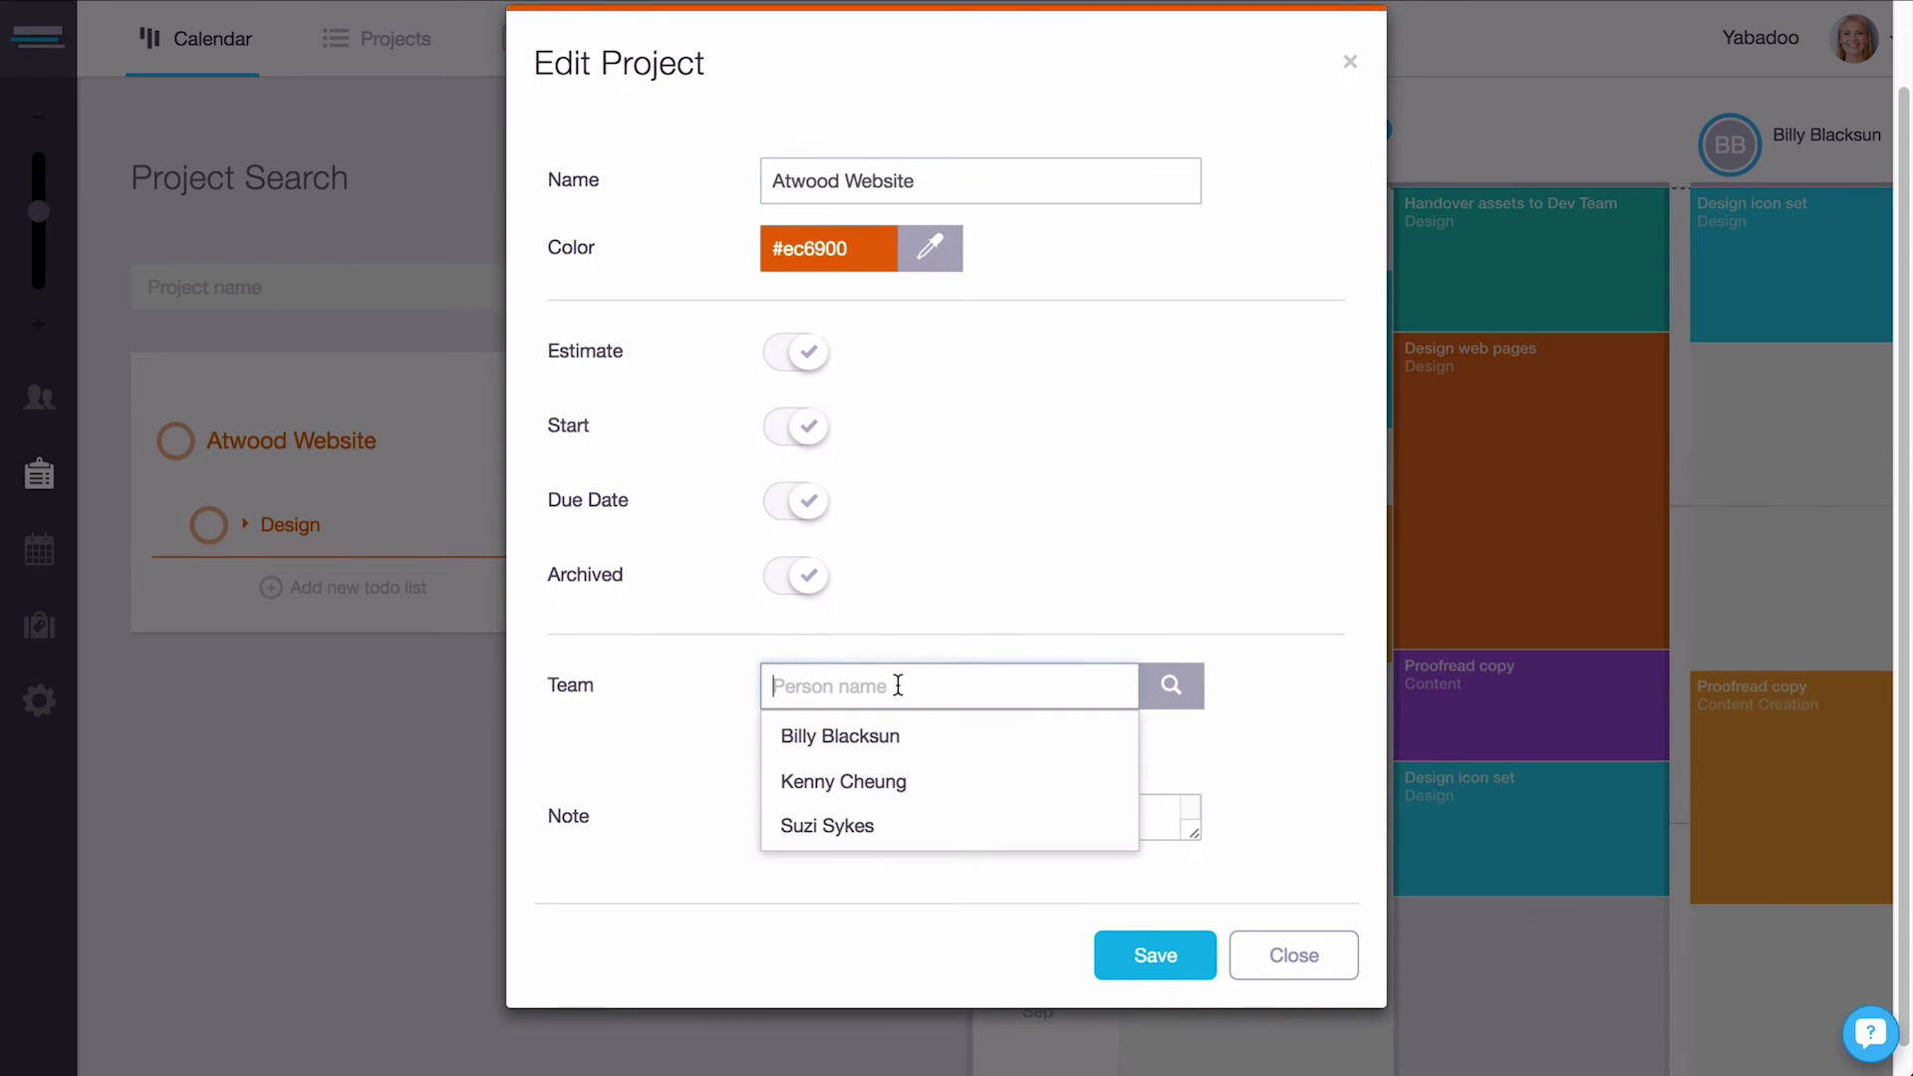
pyautogui.click(861, 742)
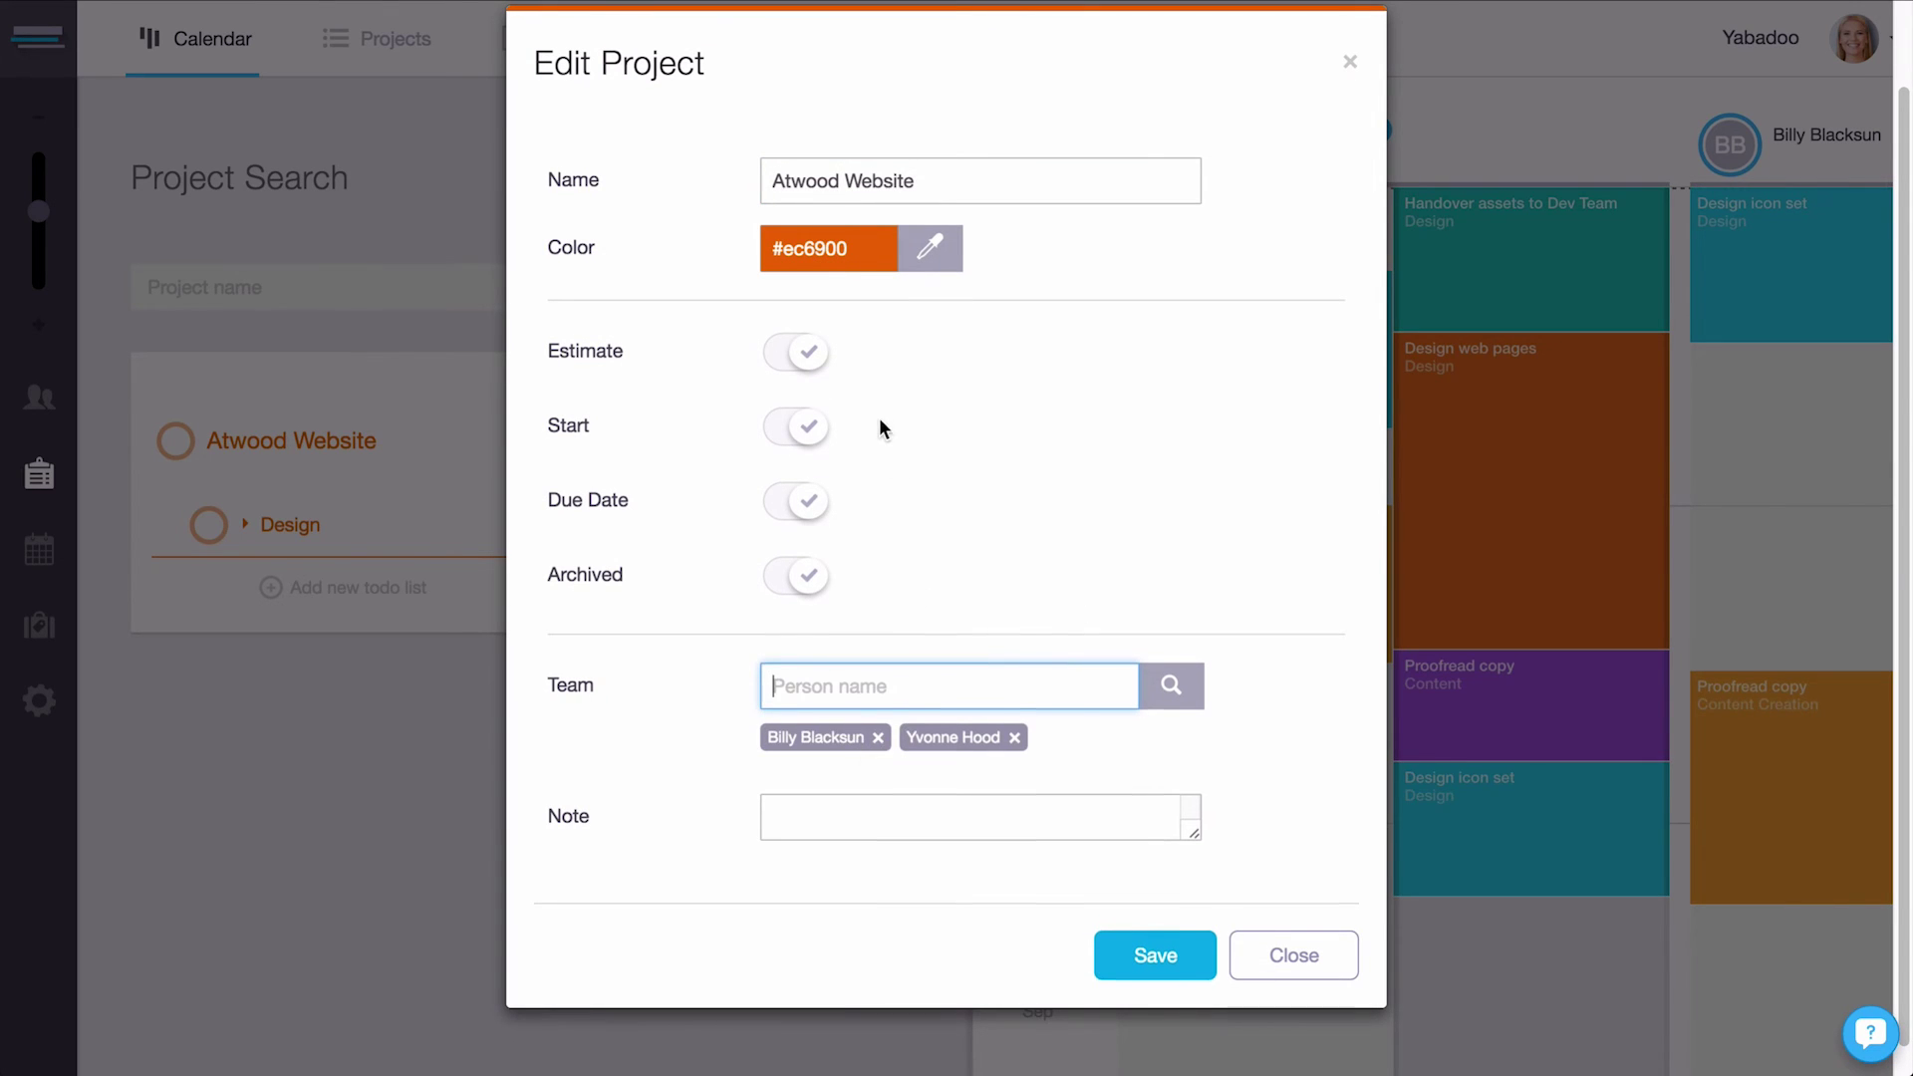
# Enable the Atwood Website project's estimate, set it to 100 hours, and save the project.
pyautogui.click(807, 365)
pyautogui.write('100')
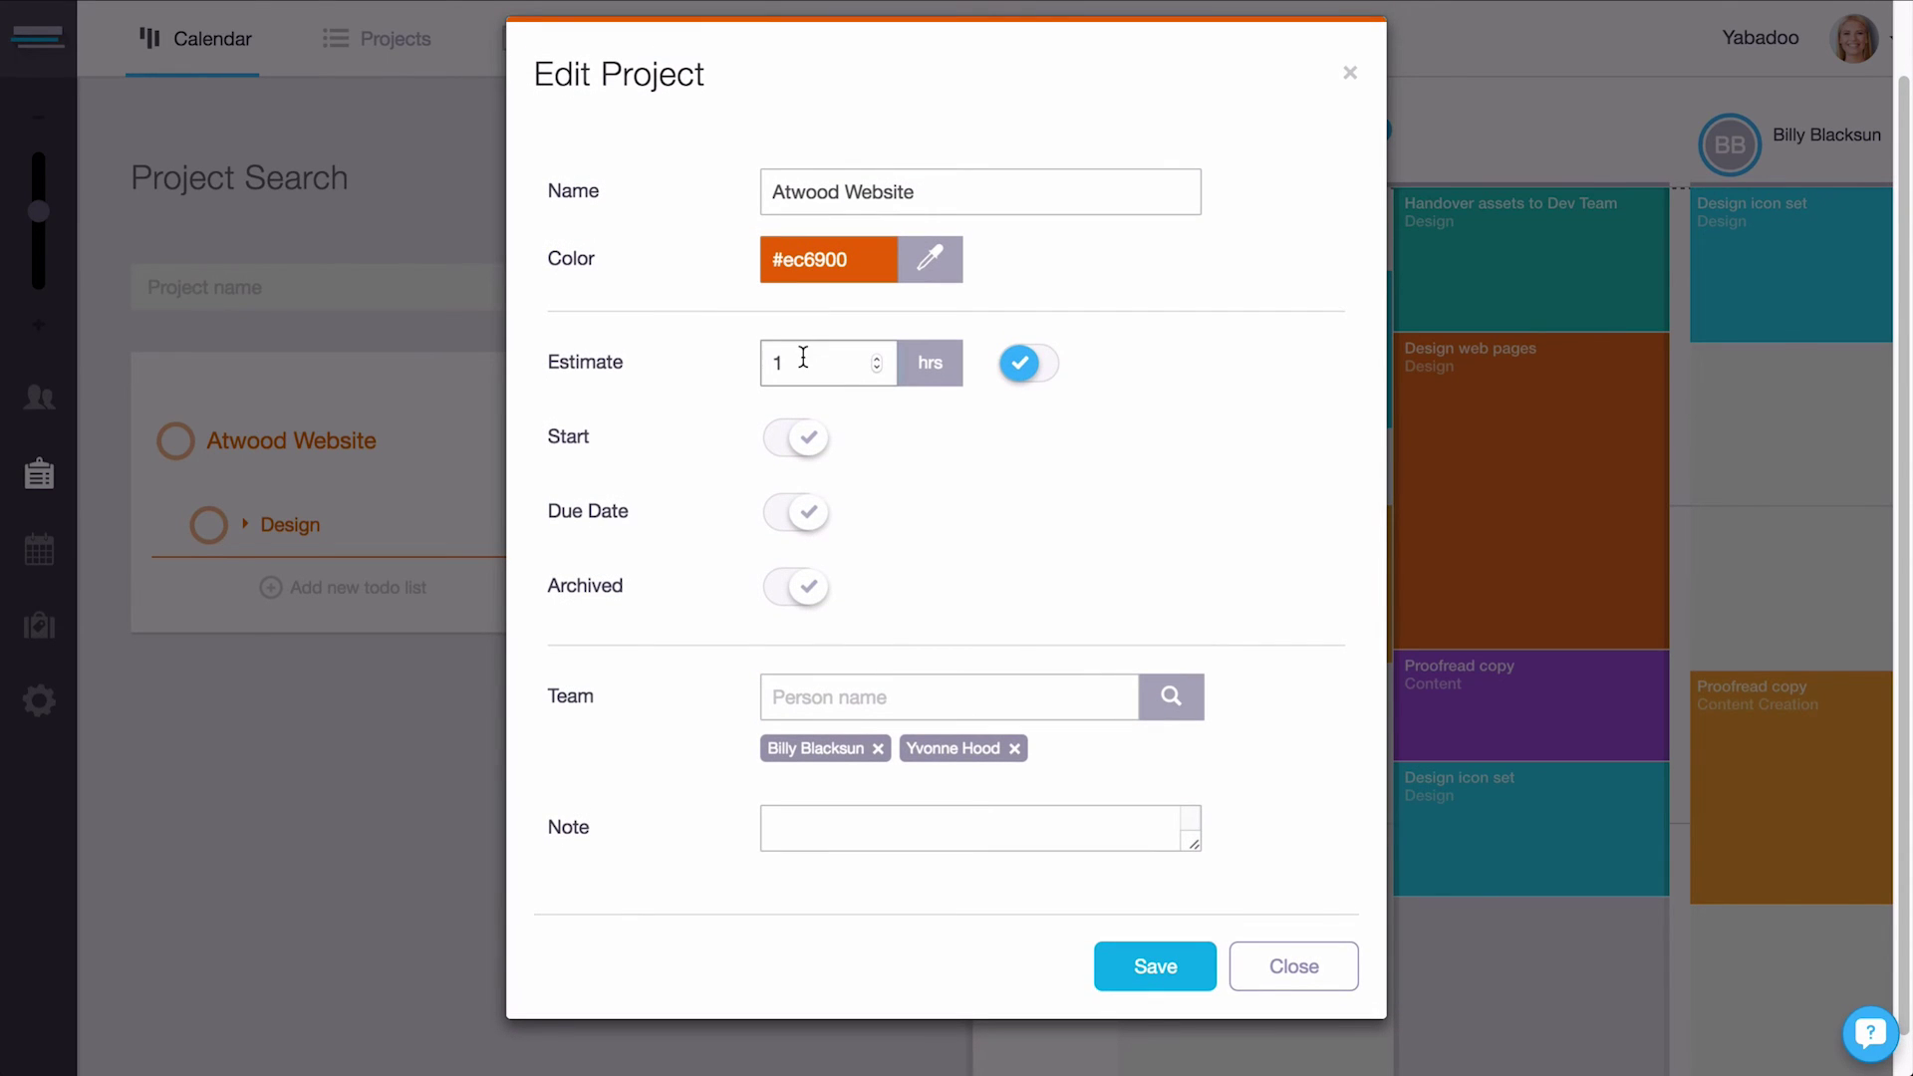
pyautogui.click(1154, 964)
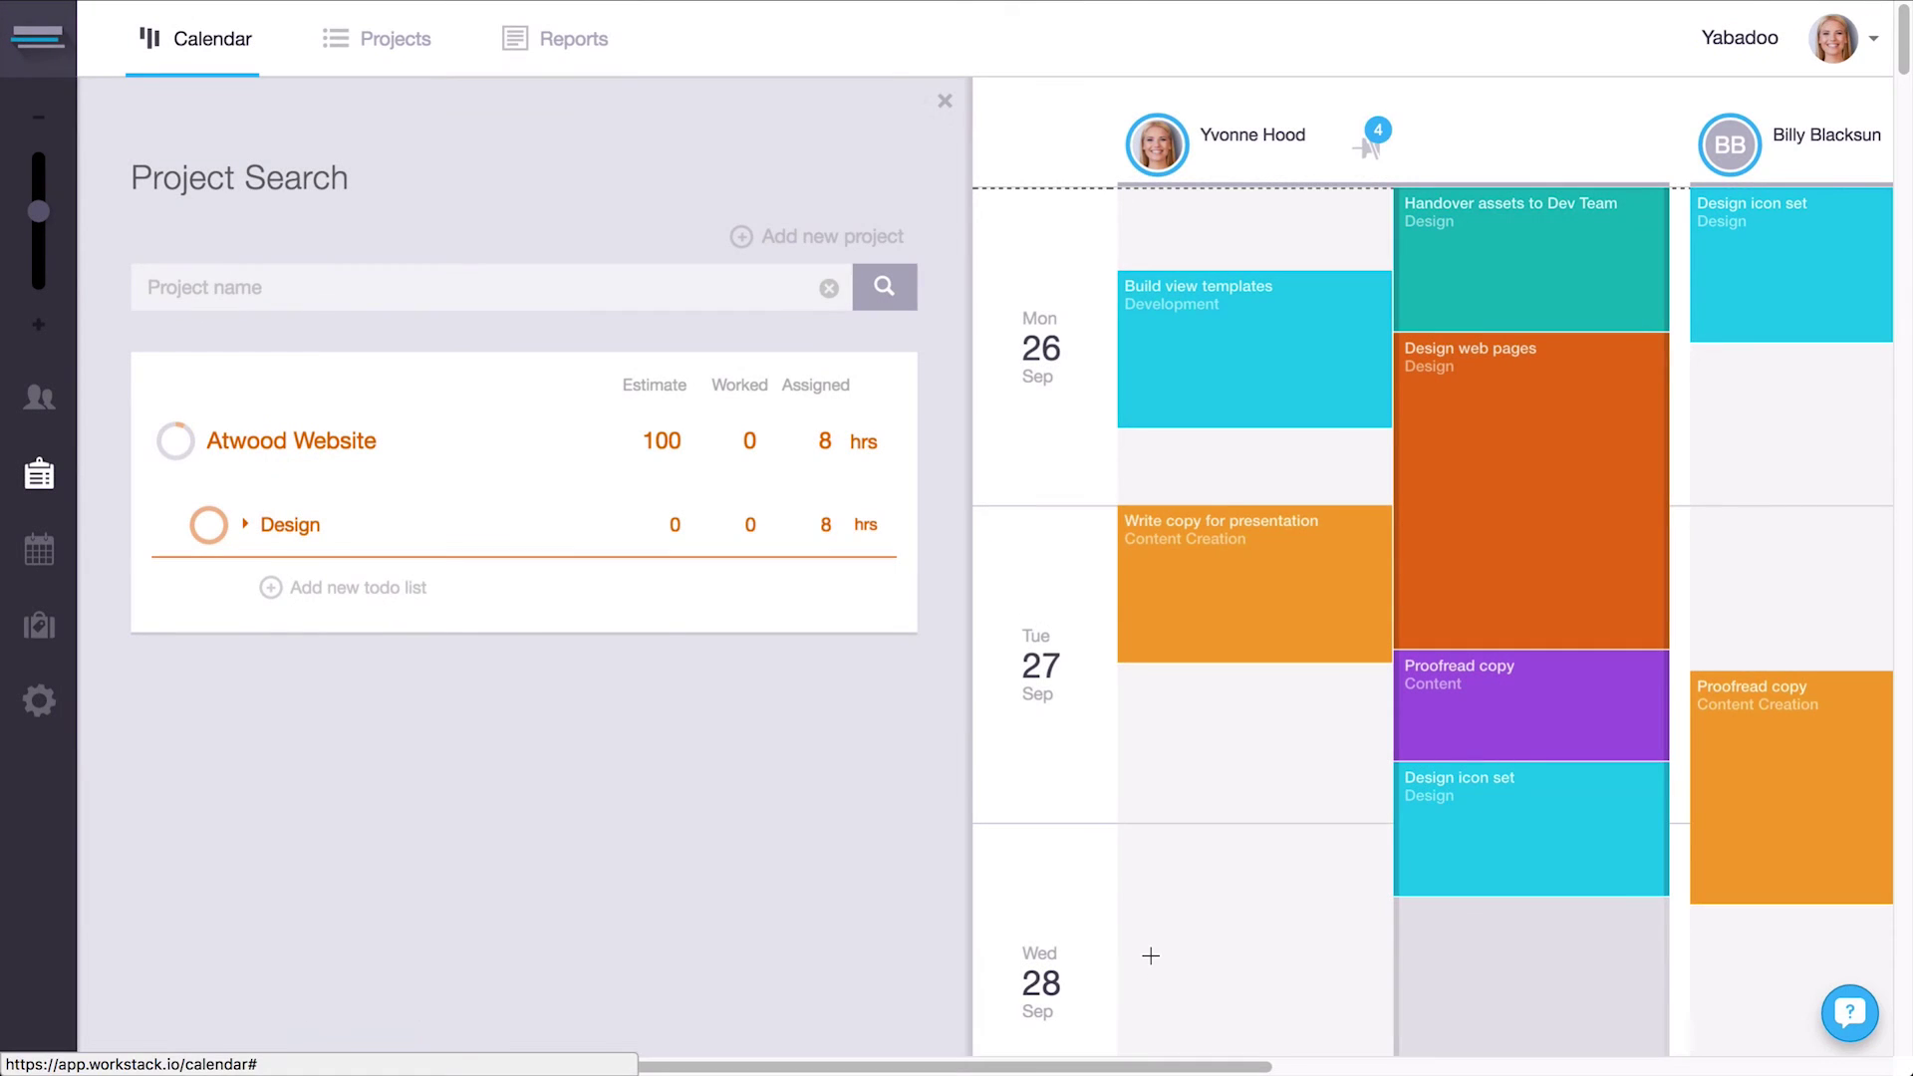
# Create a todo list named "Development" in the Atwood Website project.
pyautogui.click(342, 588)
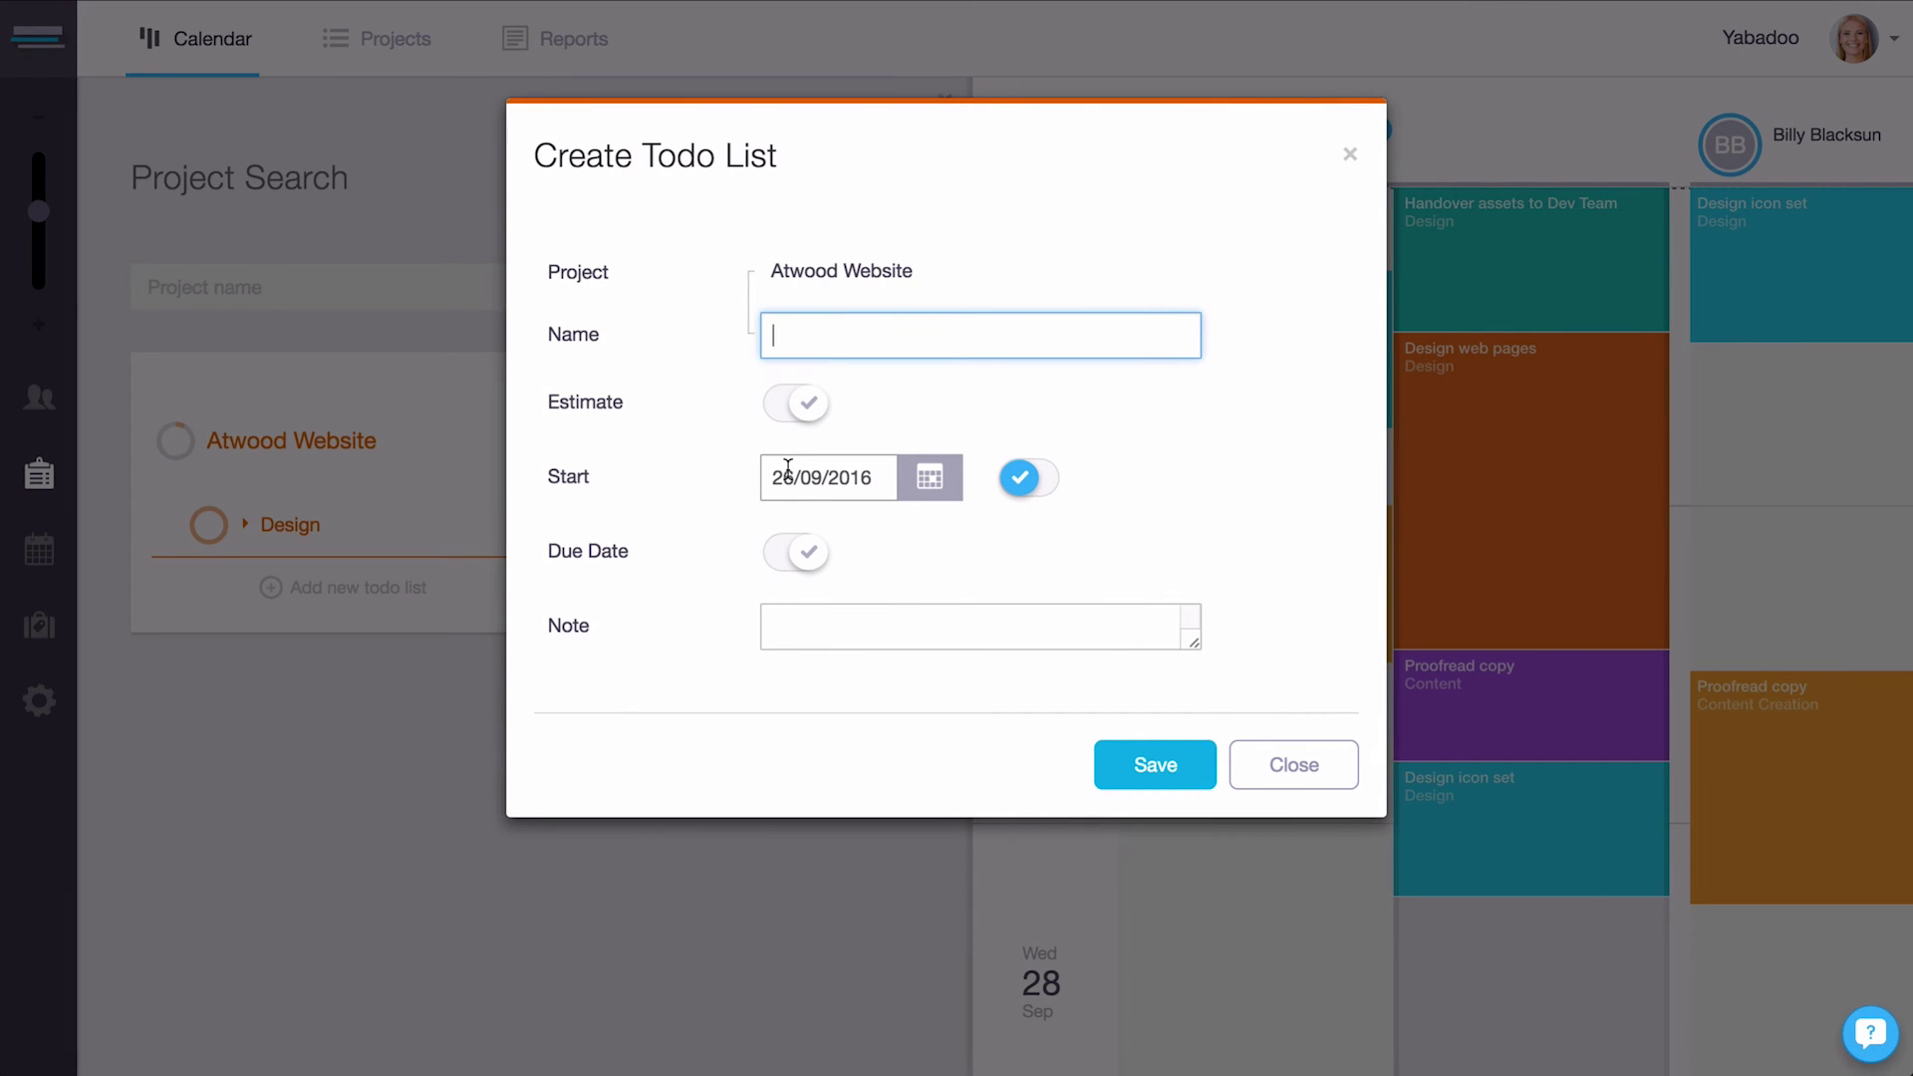
pyautogui.write('Development')
pyautogui.click(1163, 771)
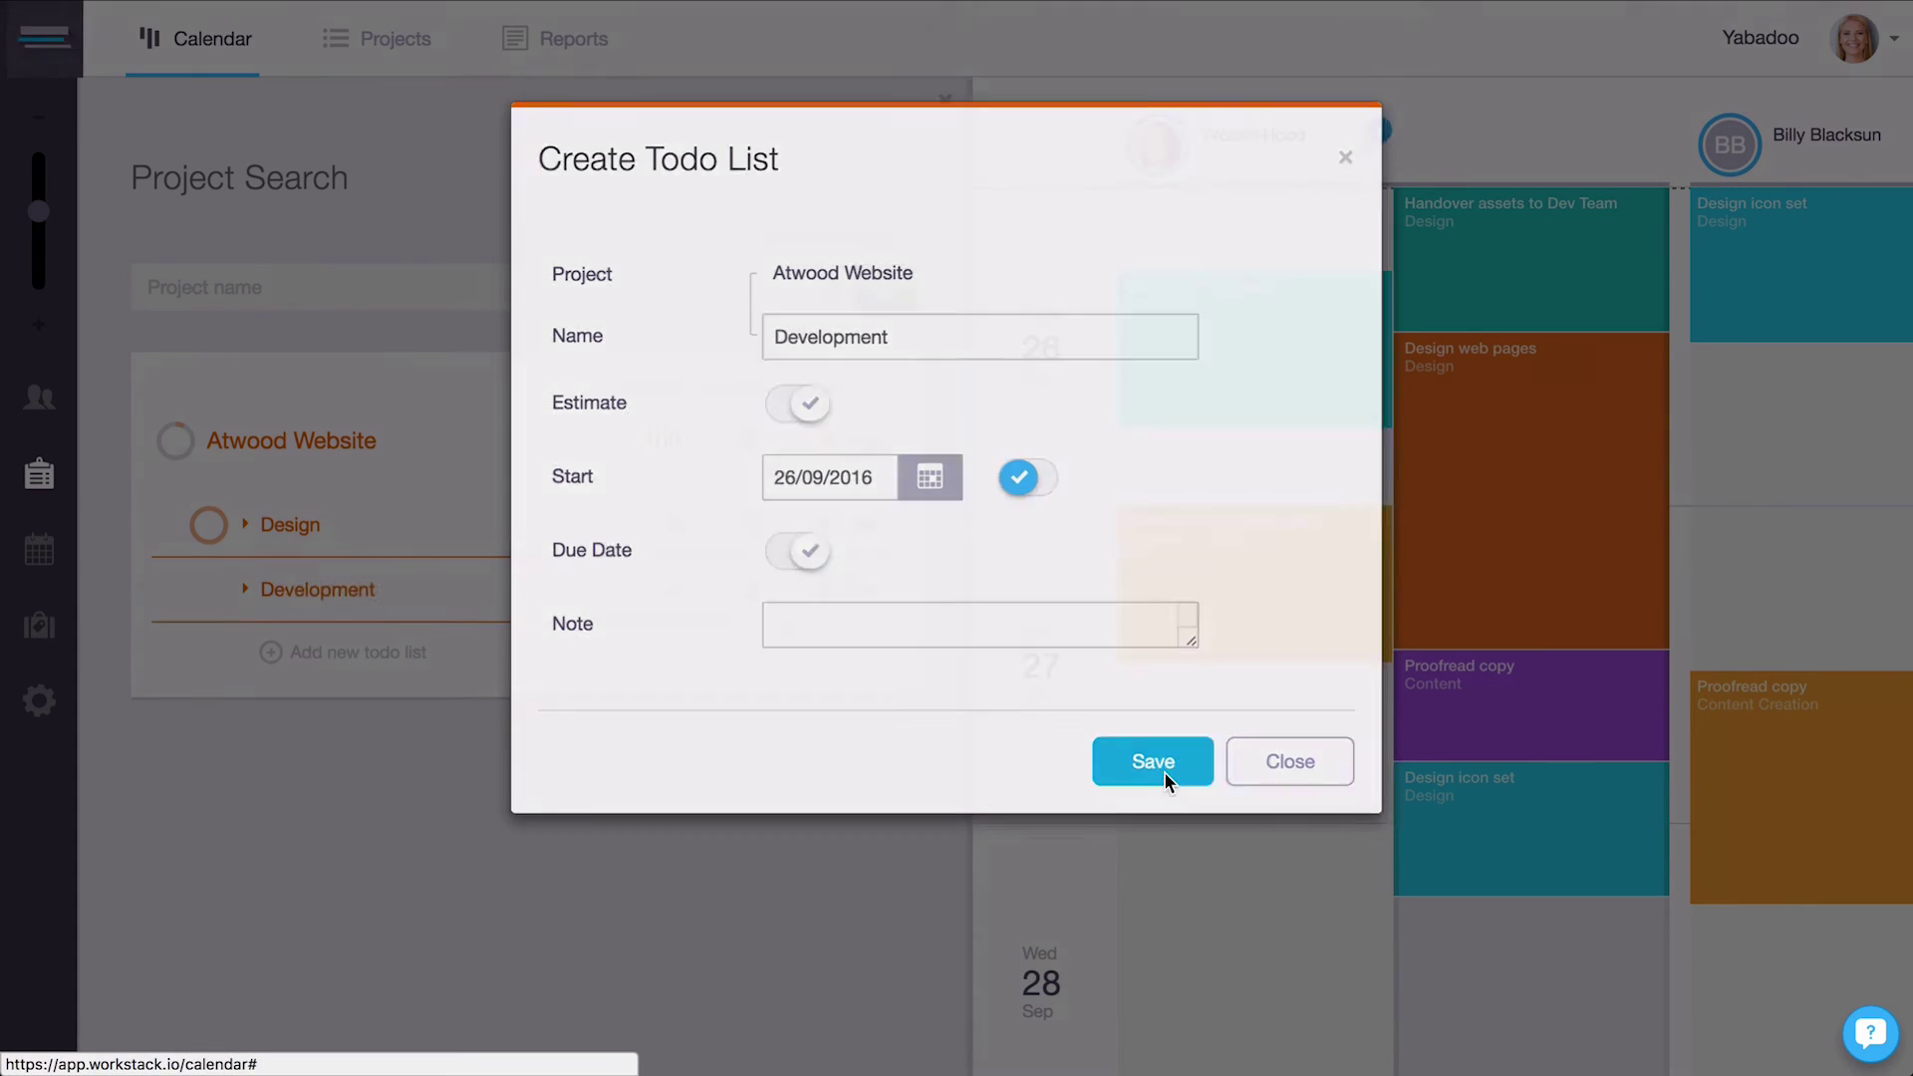
# Add a todo named "Build page templates" with a 10-hour estimate to the Development list.
pyautogui.click(310, 594)
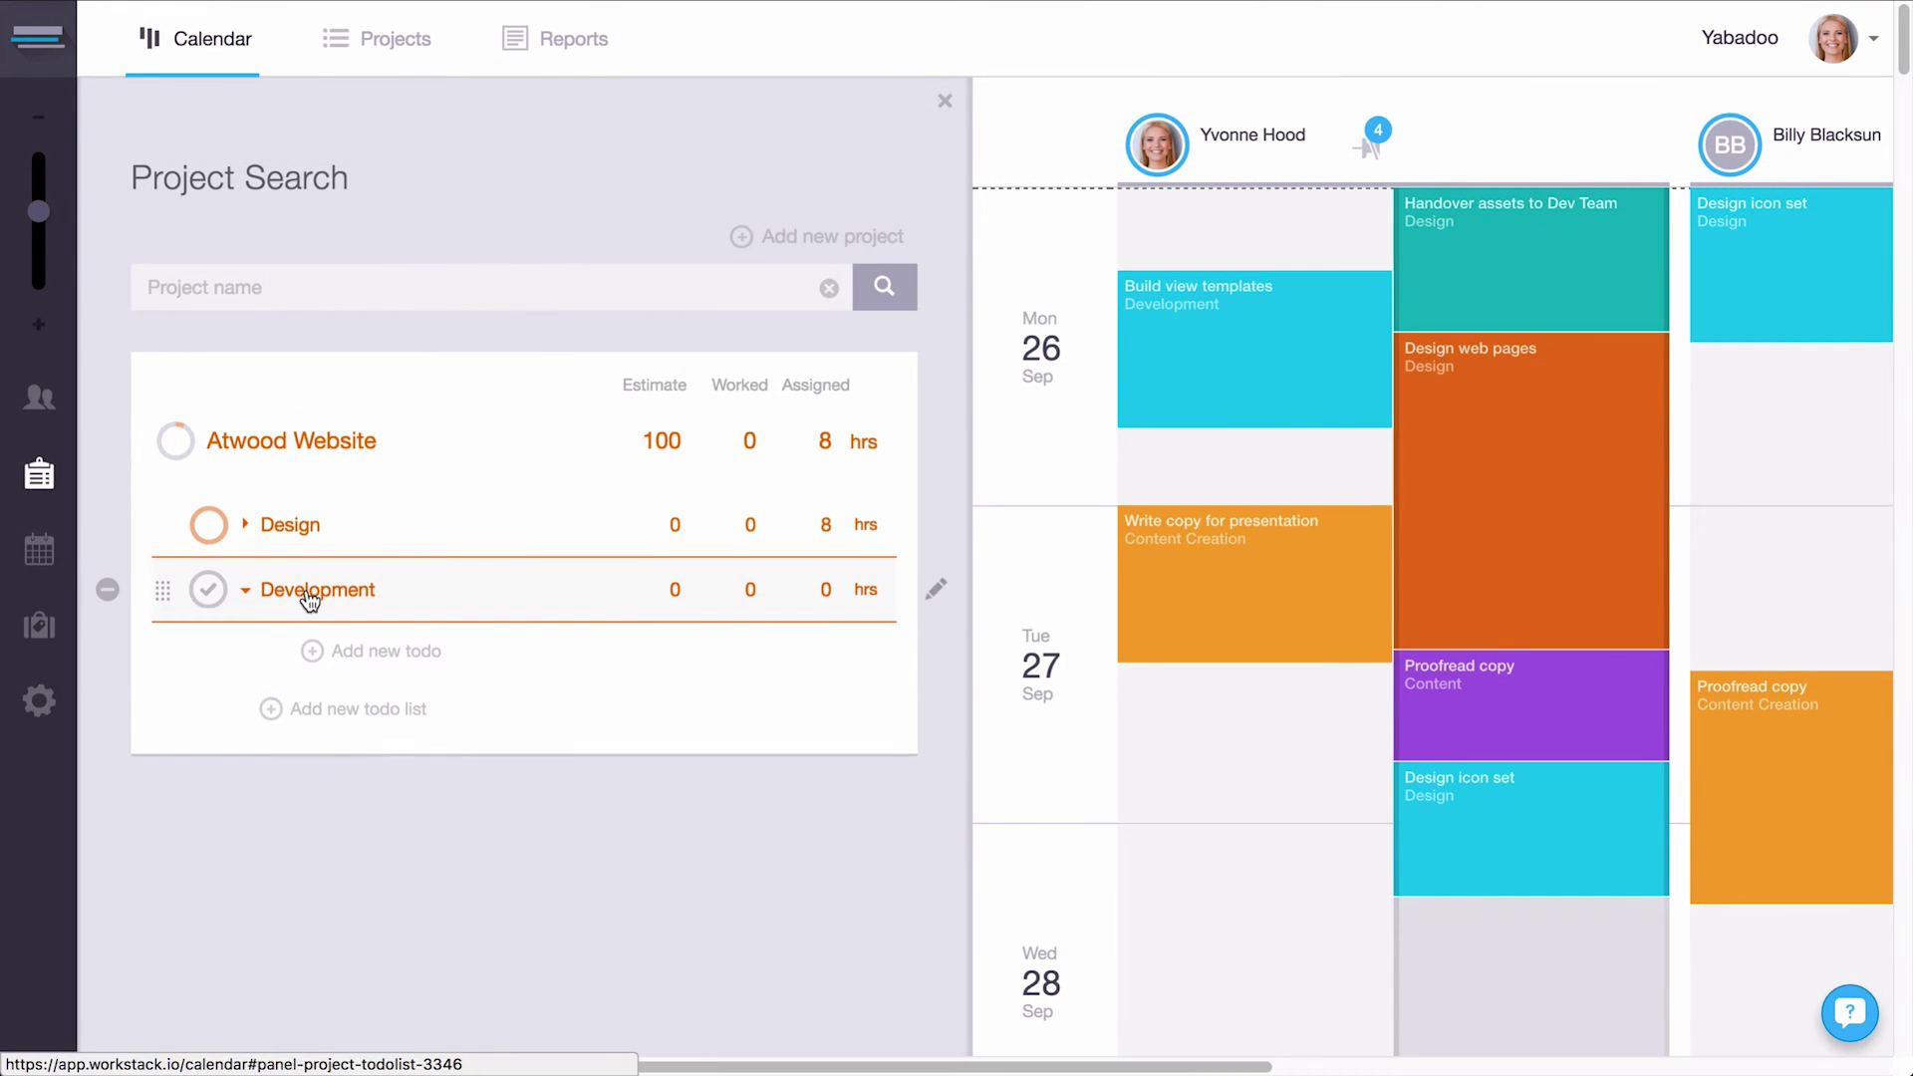
pyautogui.click(372, 649)
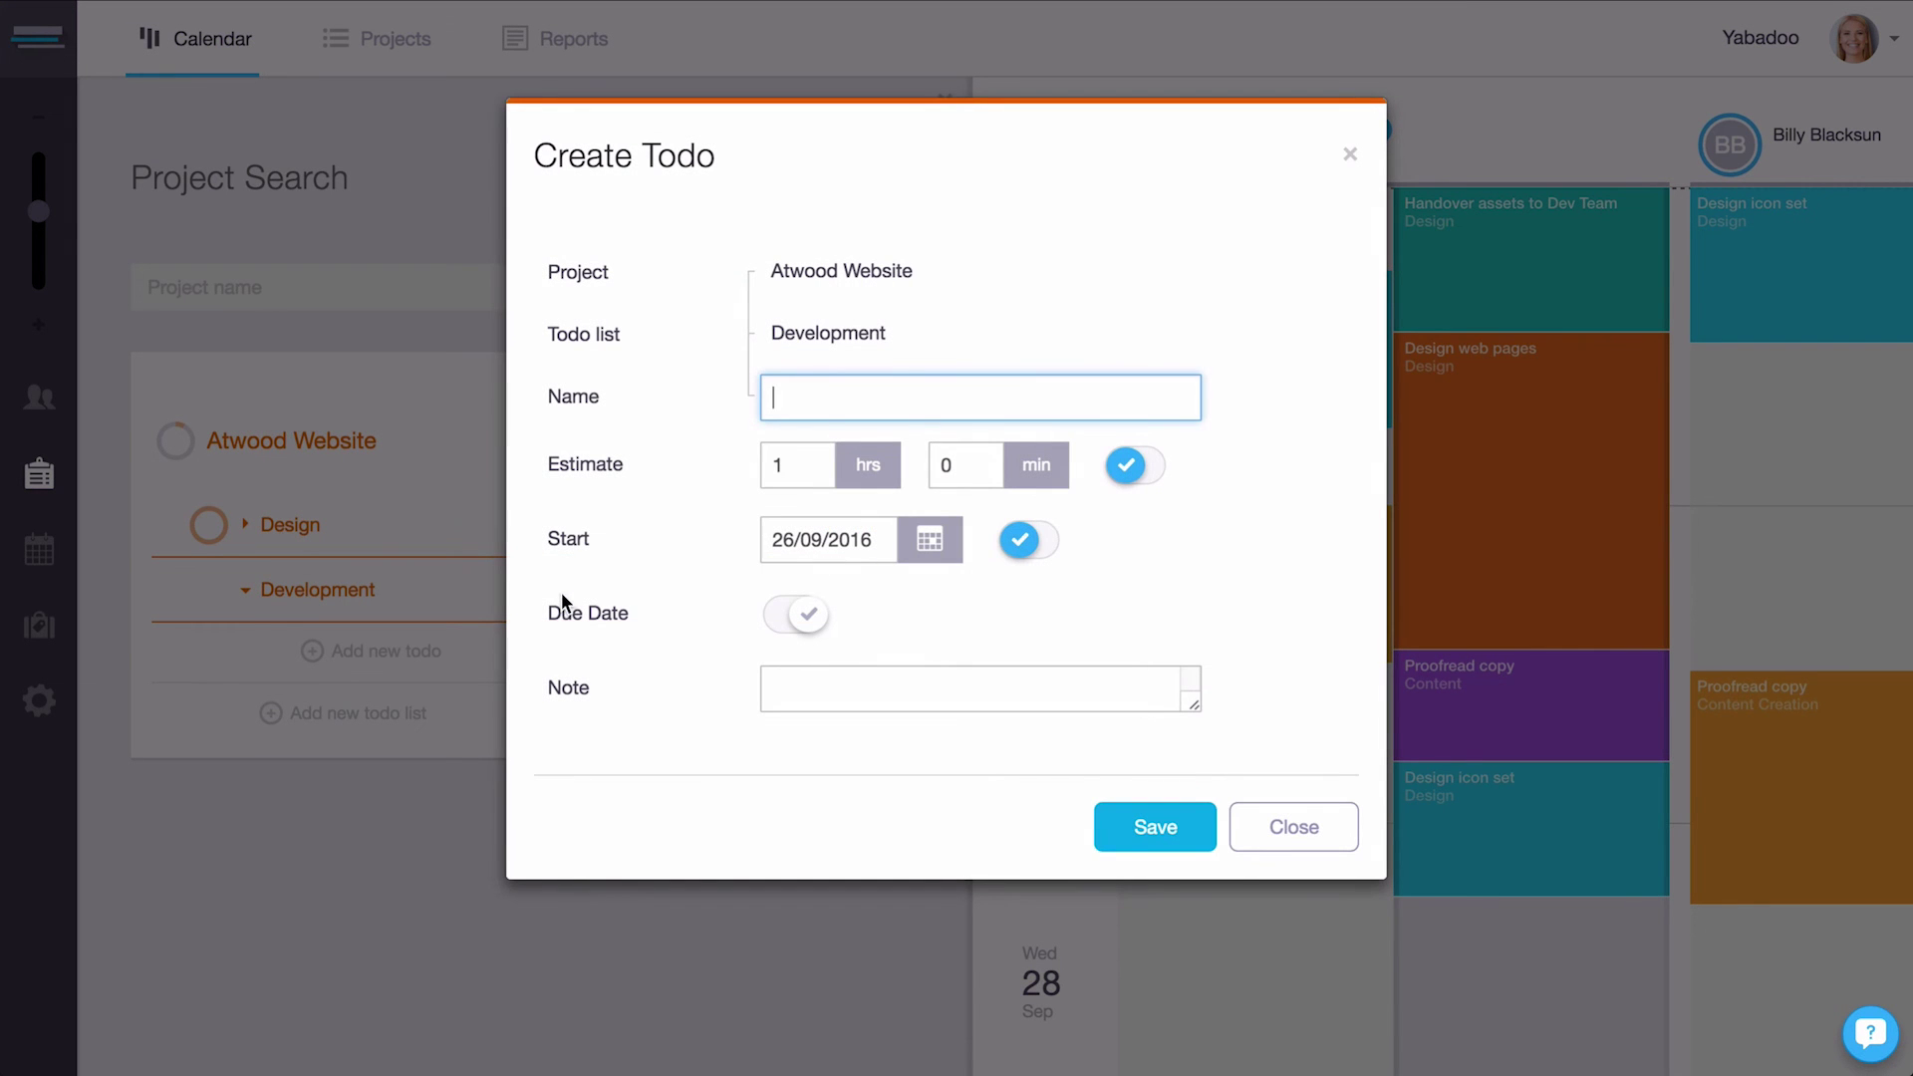
pyautogui.write('Build page templates')
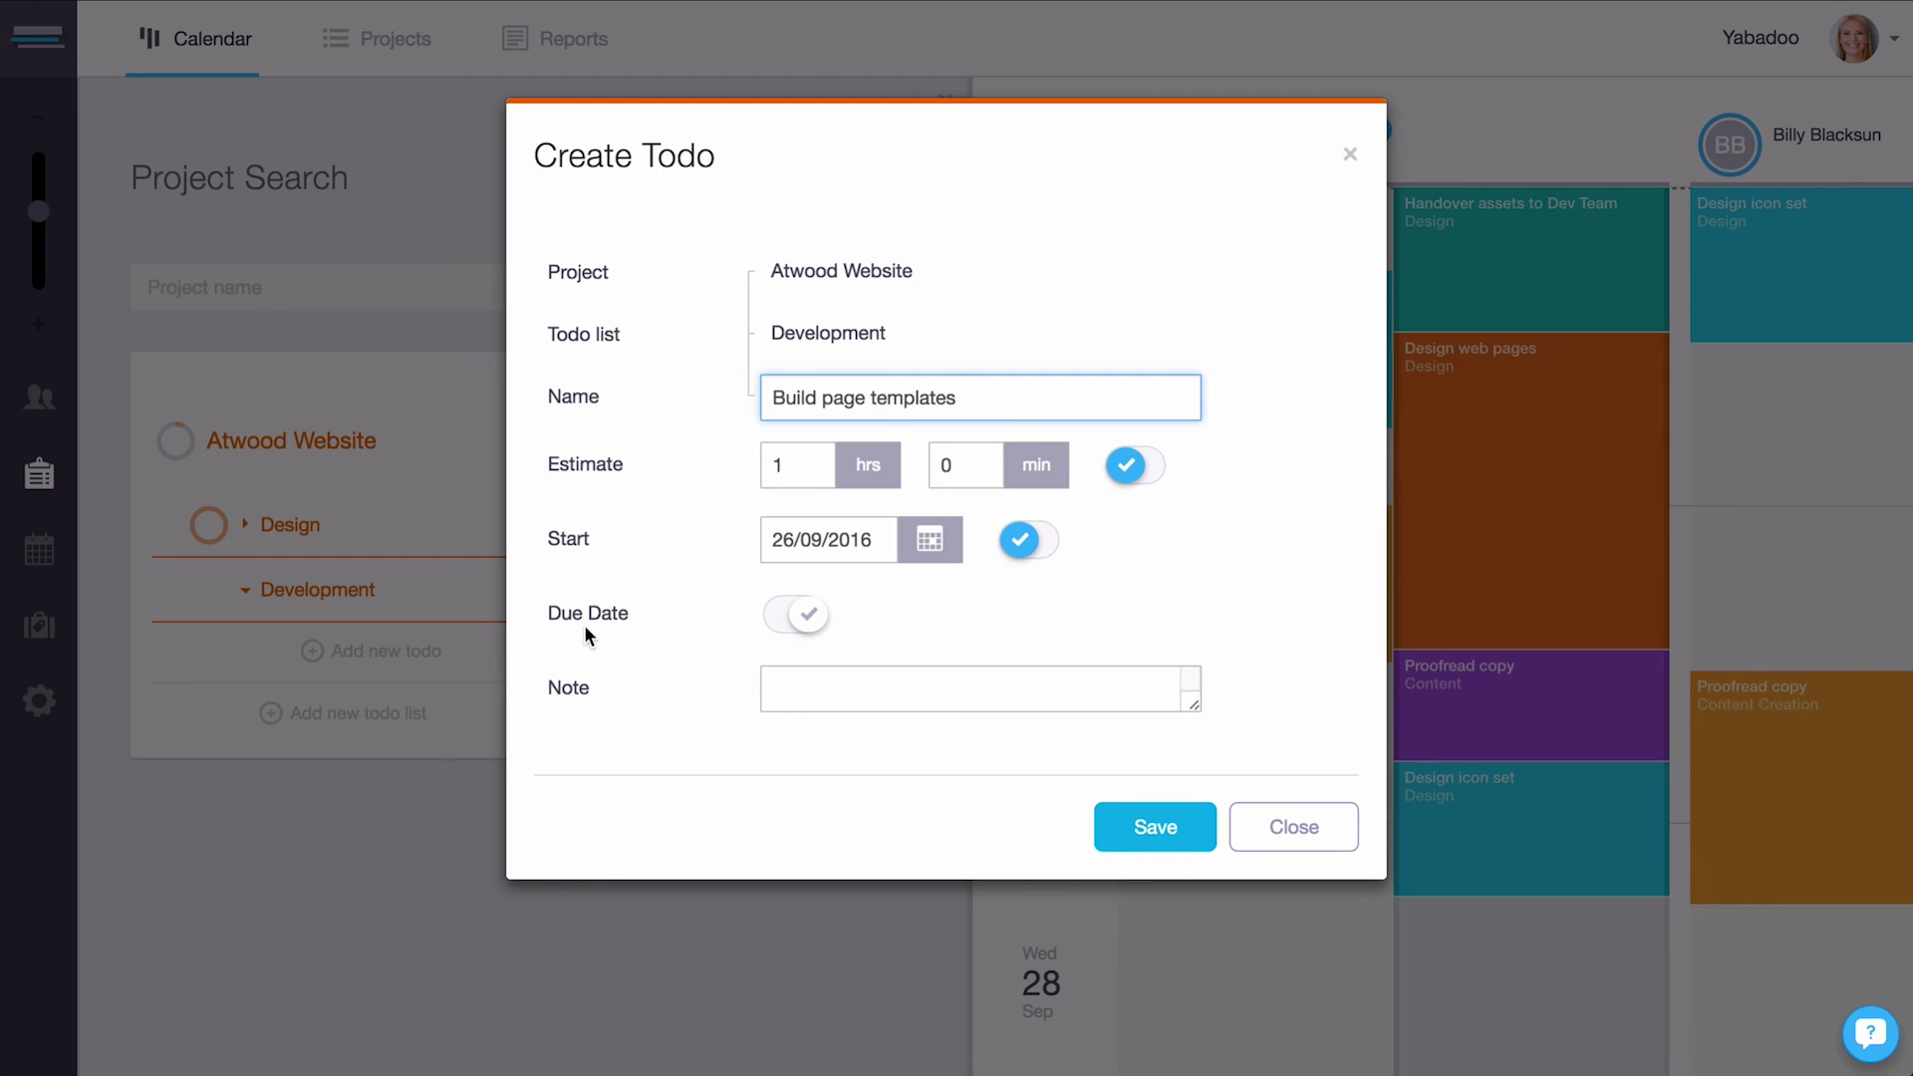
pyautogui.press('Tab')
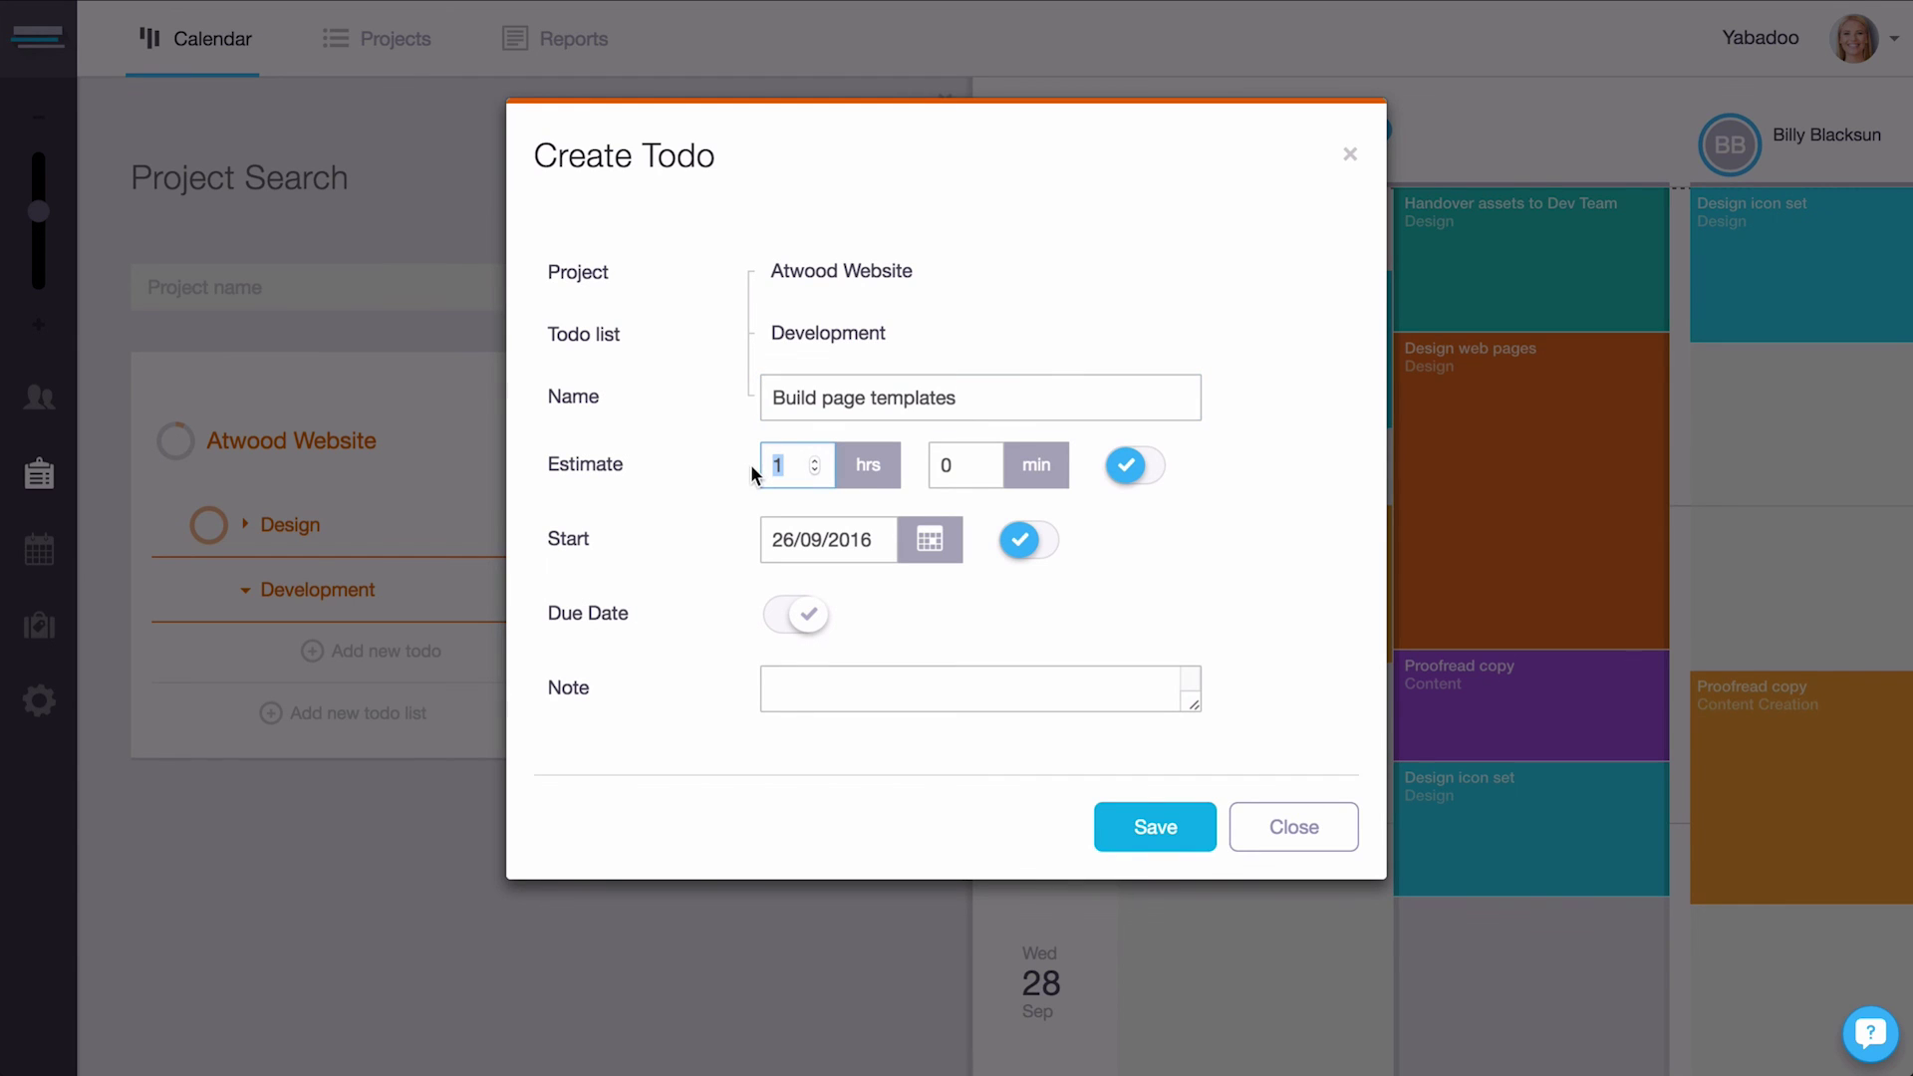
pyautogui.write('10')
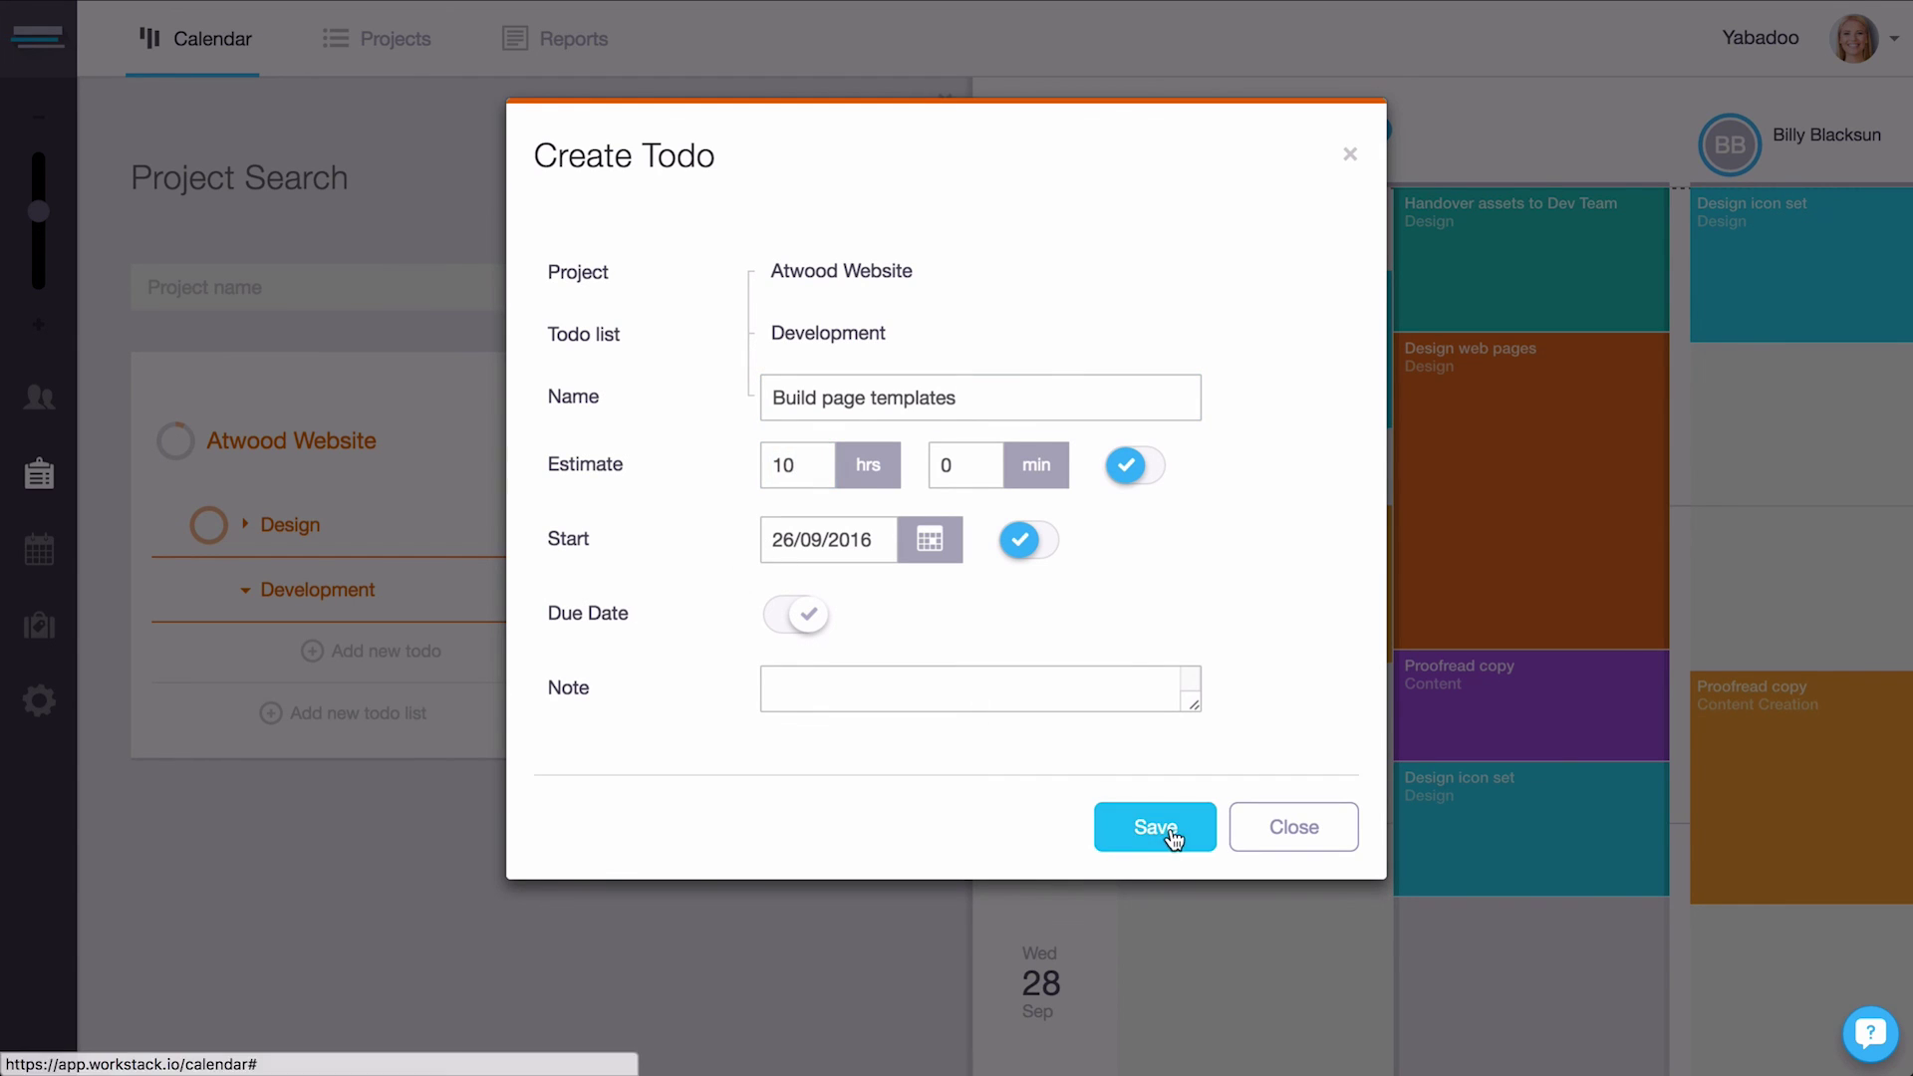
pyautogui.click(1172, 835)
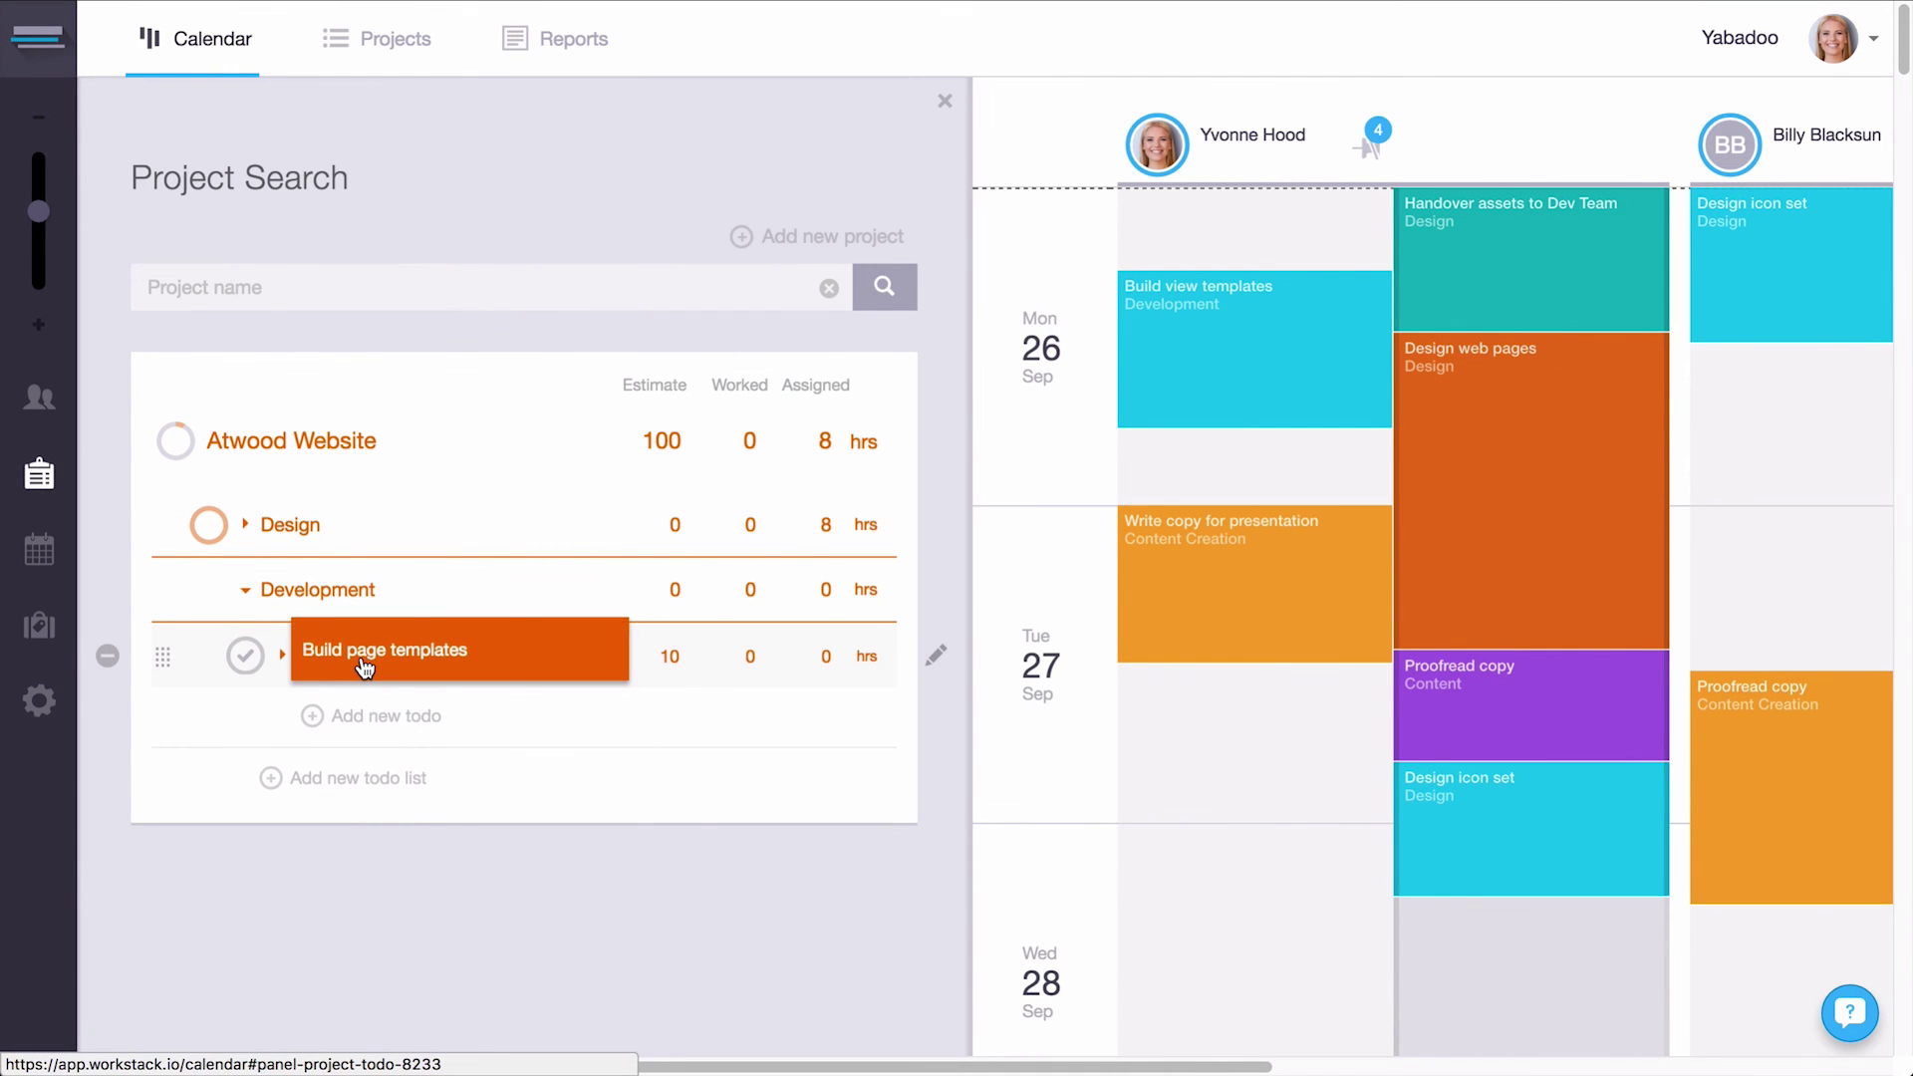
# Schedule "Build page templates" at the start of Wednesday 28 September for the first team member, and hide the project search and unpinned tasks.
pyautogui.moveTo(364, 667); pyautogui.dragTo(1209, 858)
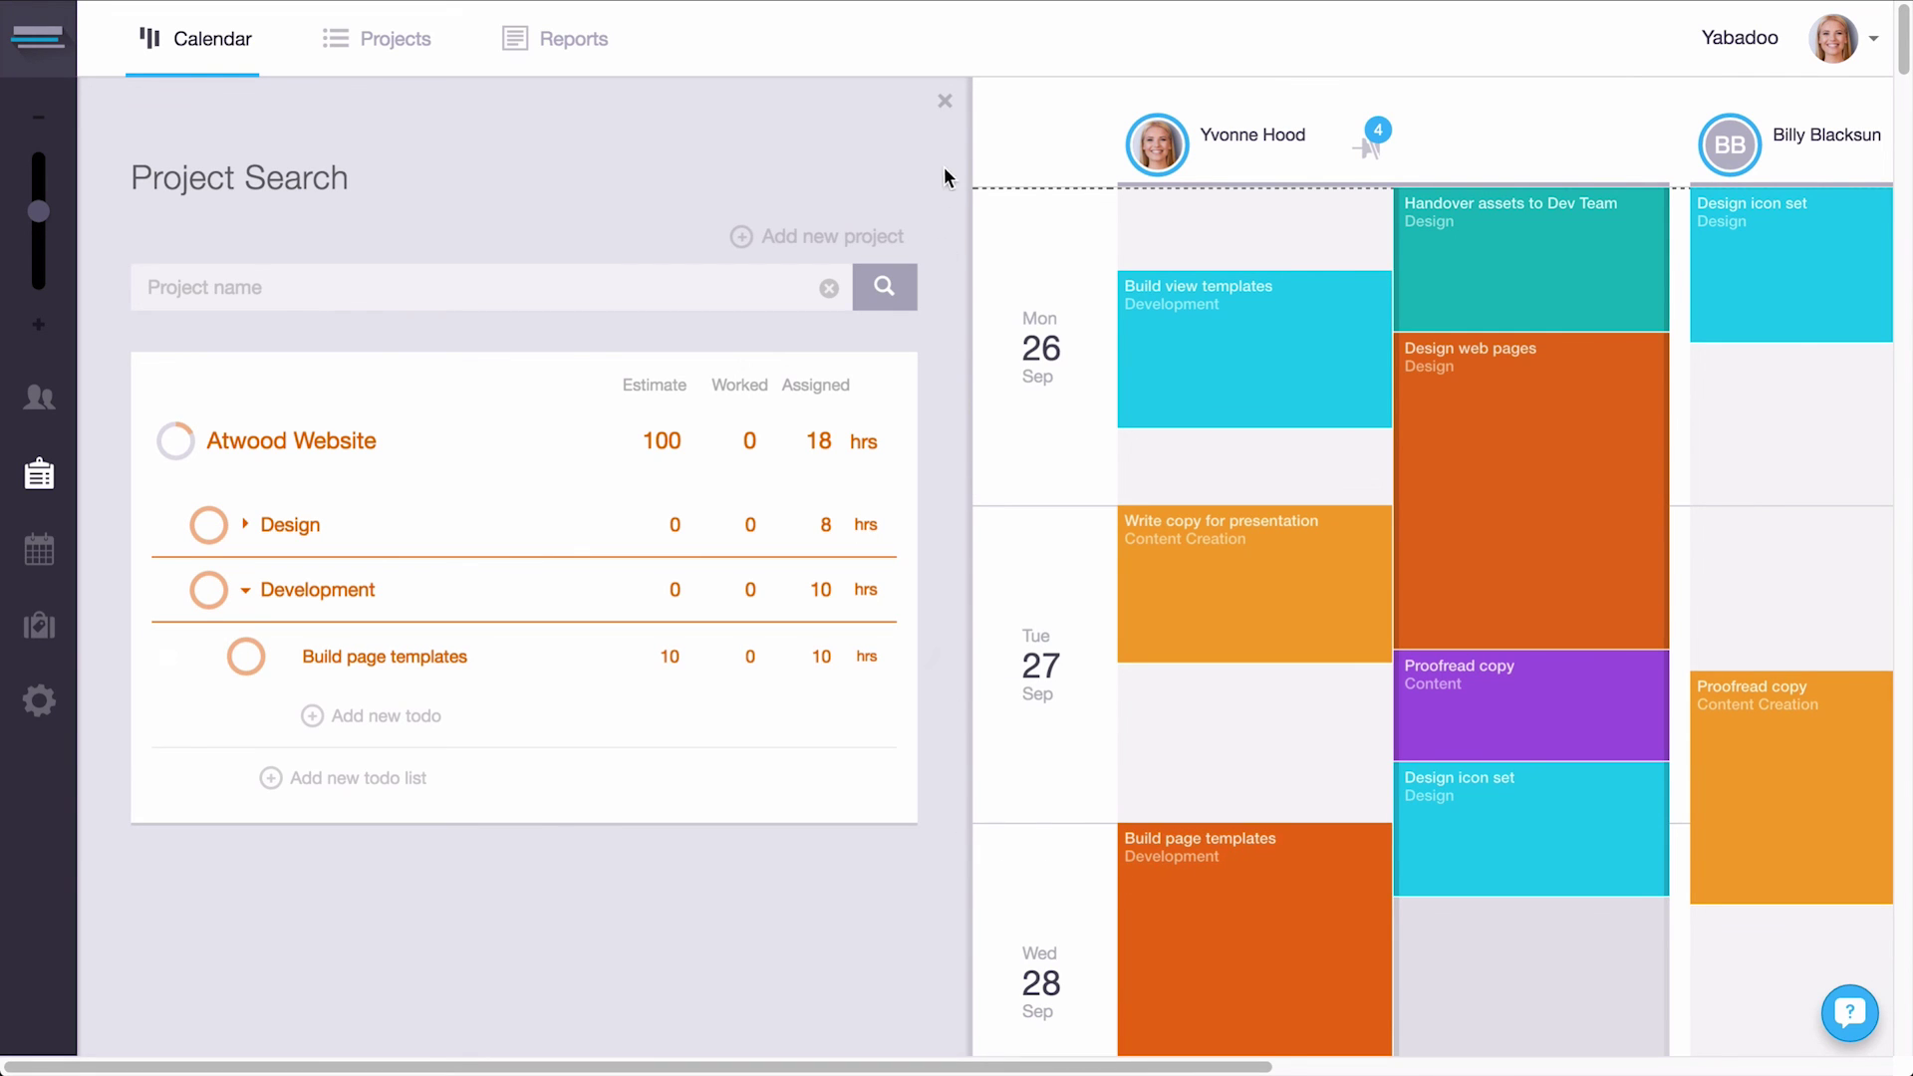
pyautogui.click(947, 105)
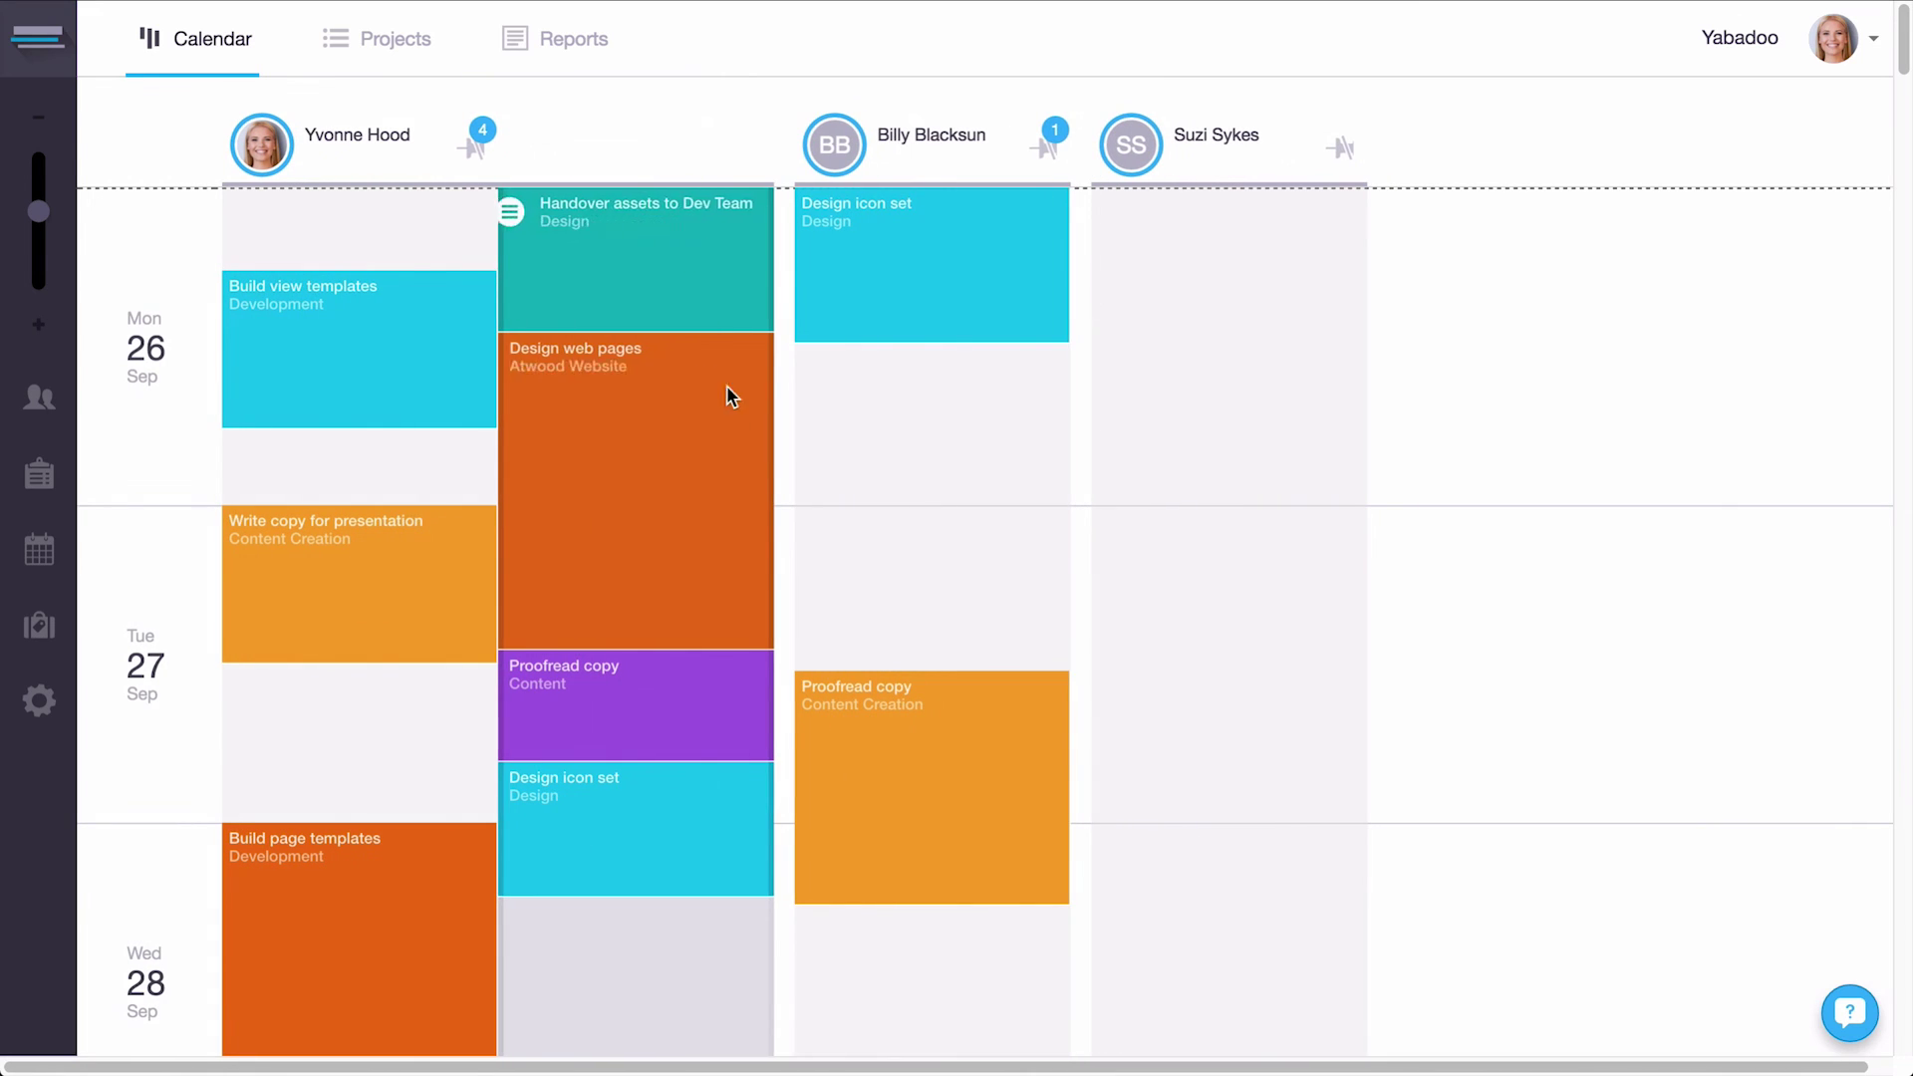
pyautogui.click(477, 152)
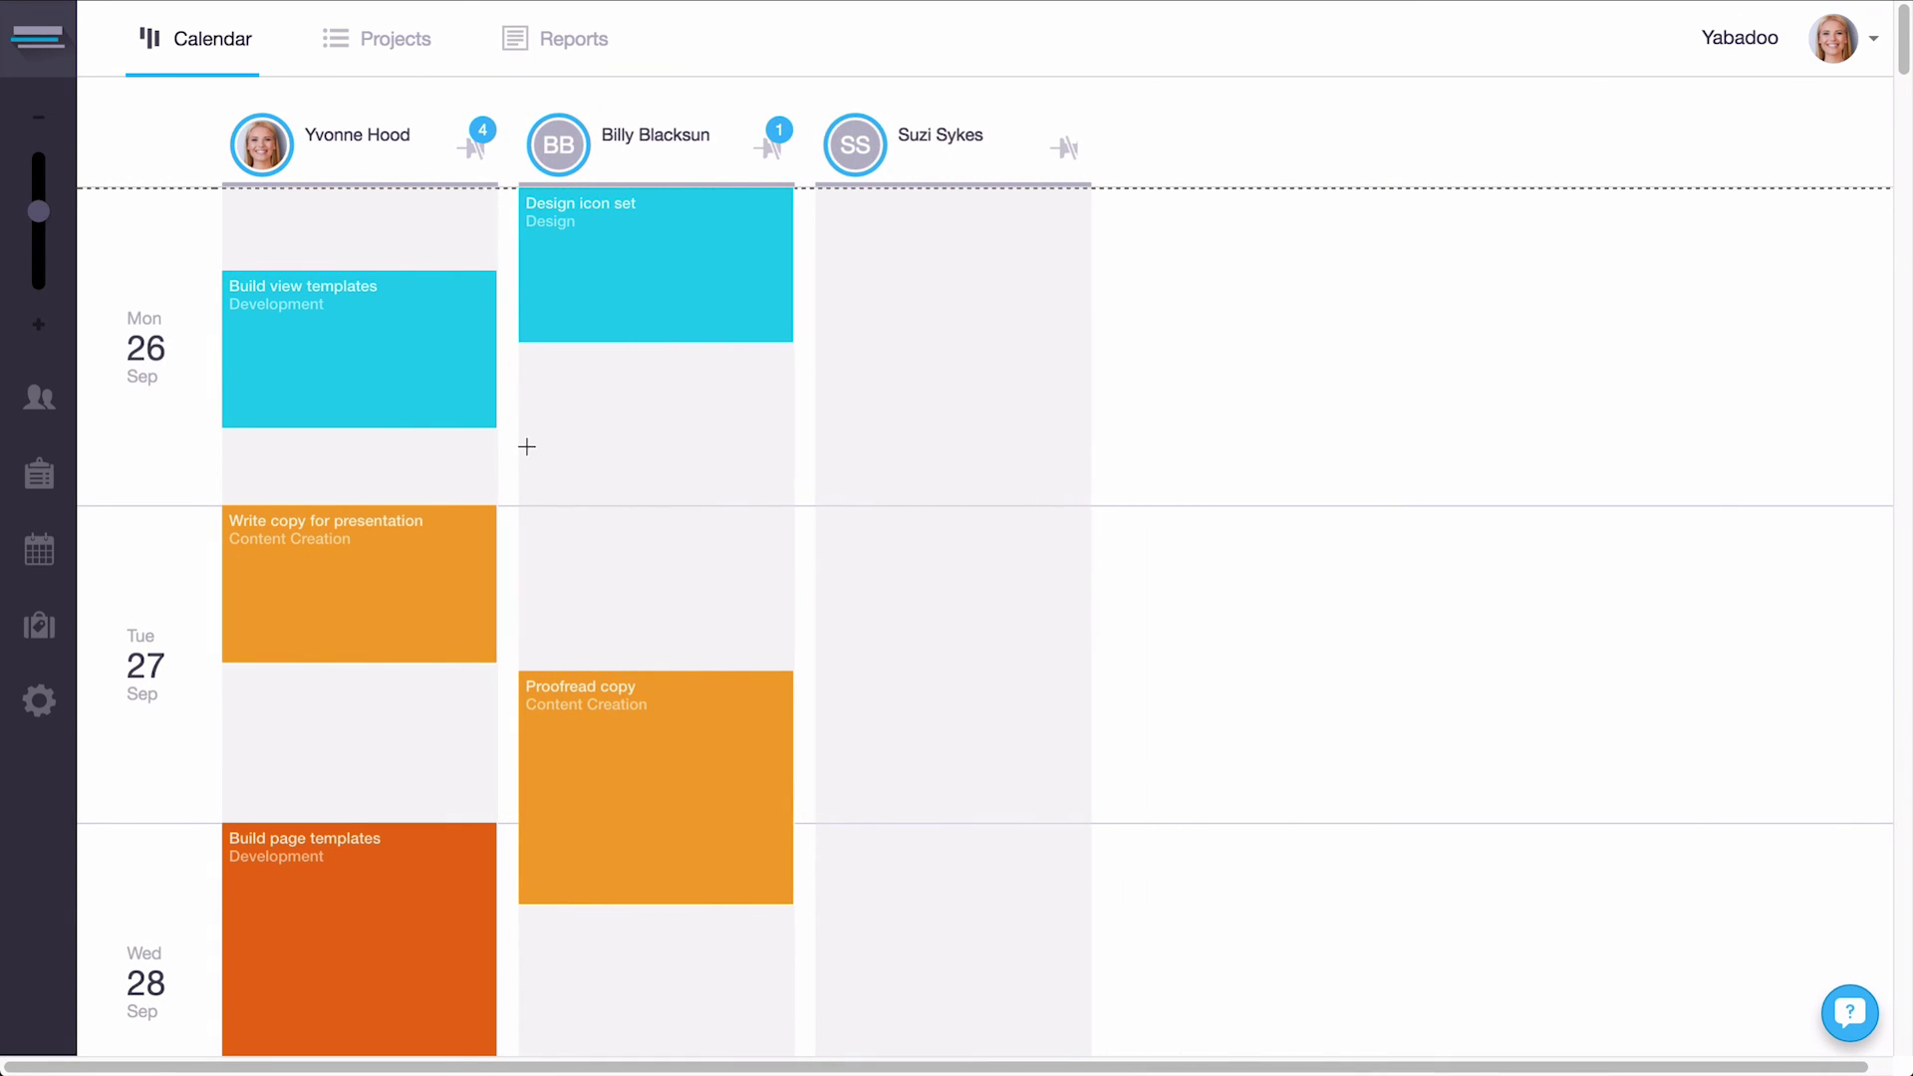